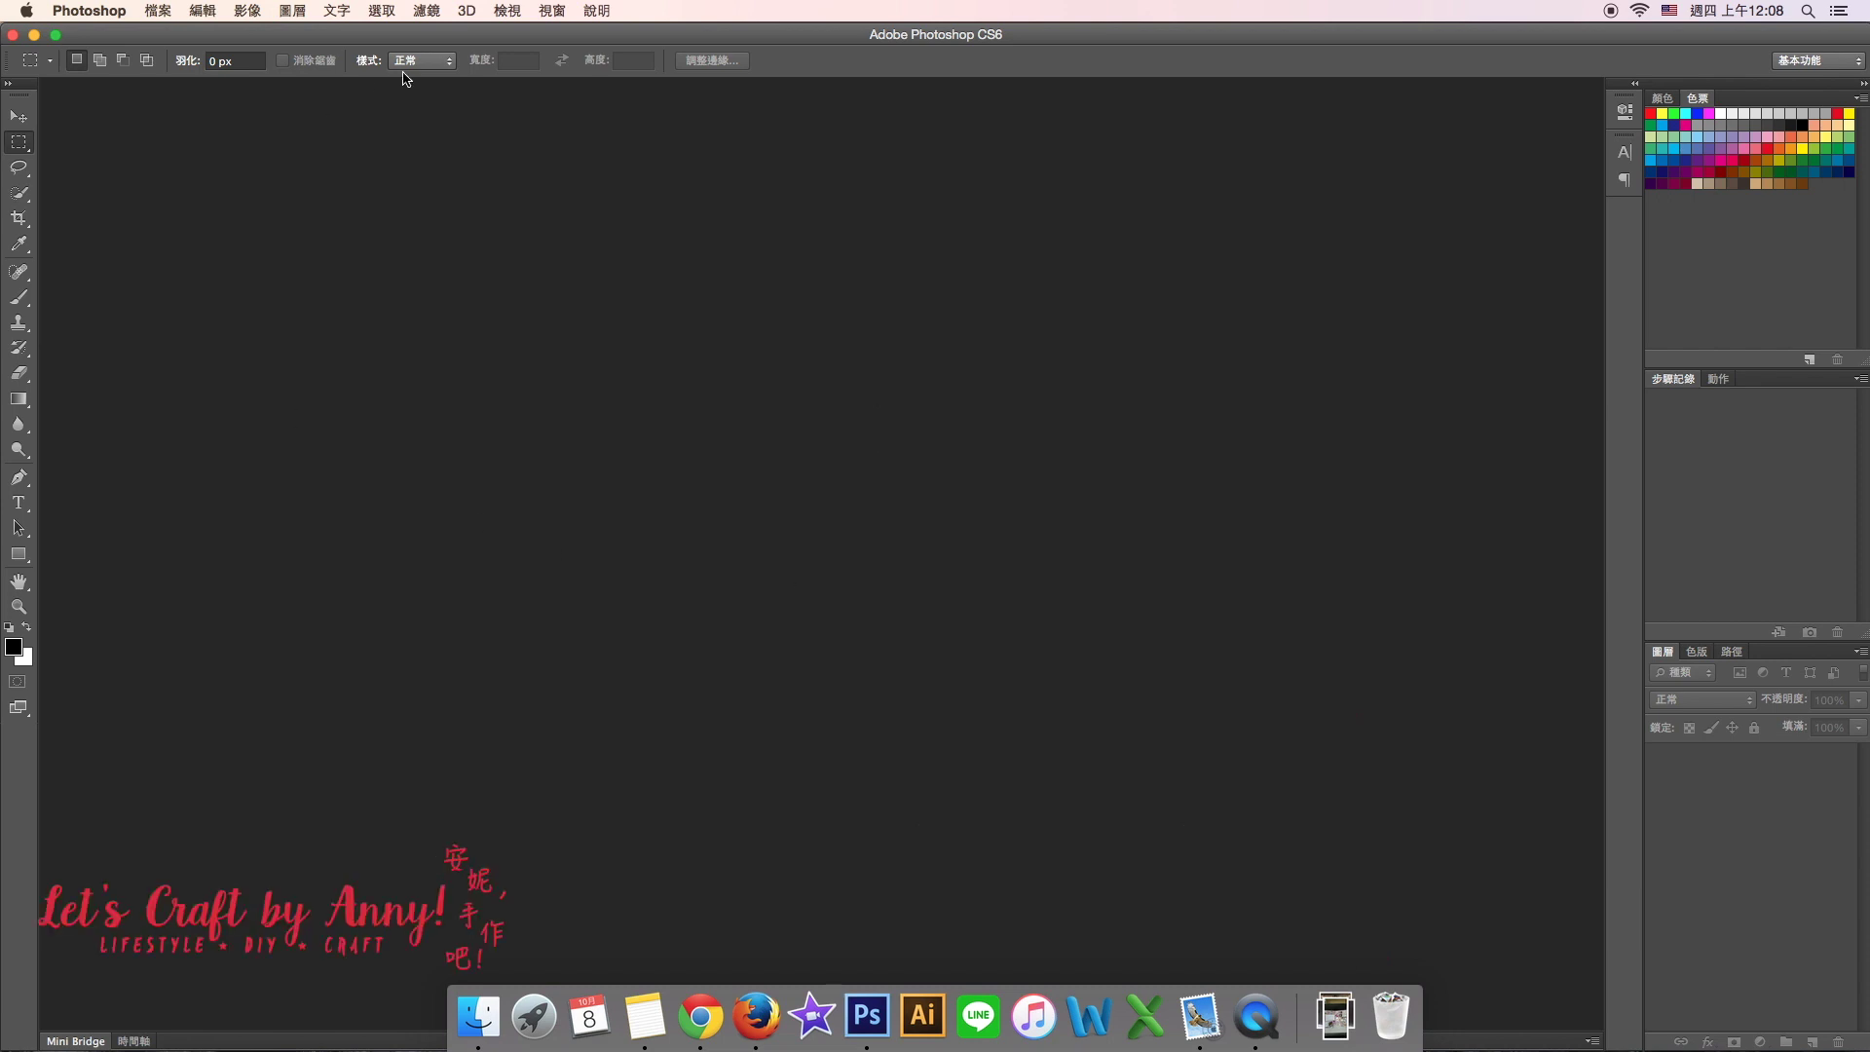
- Open the File (檔案) menu from the menu bar of the empty workspace
left_click(159, 12)
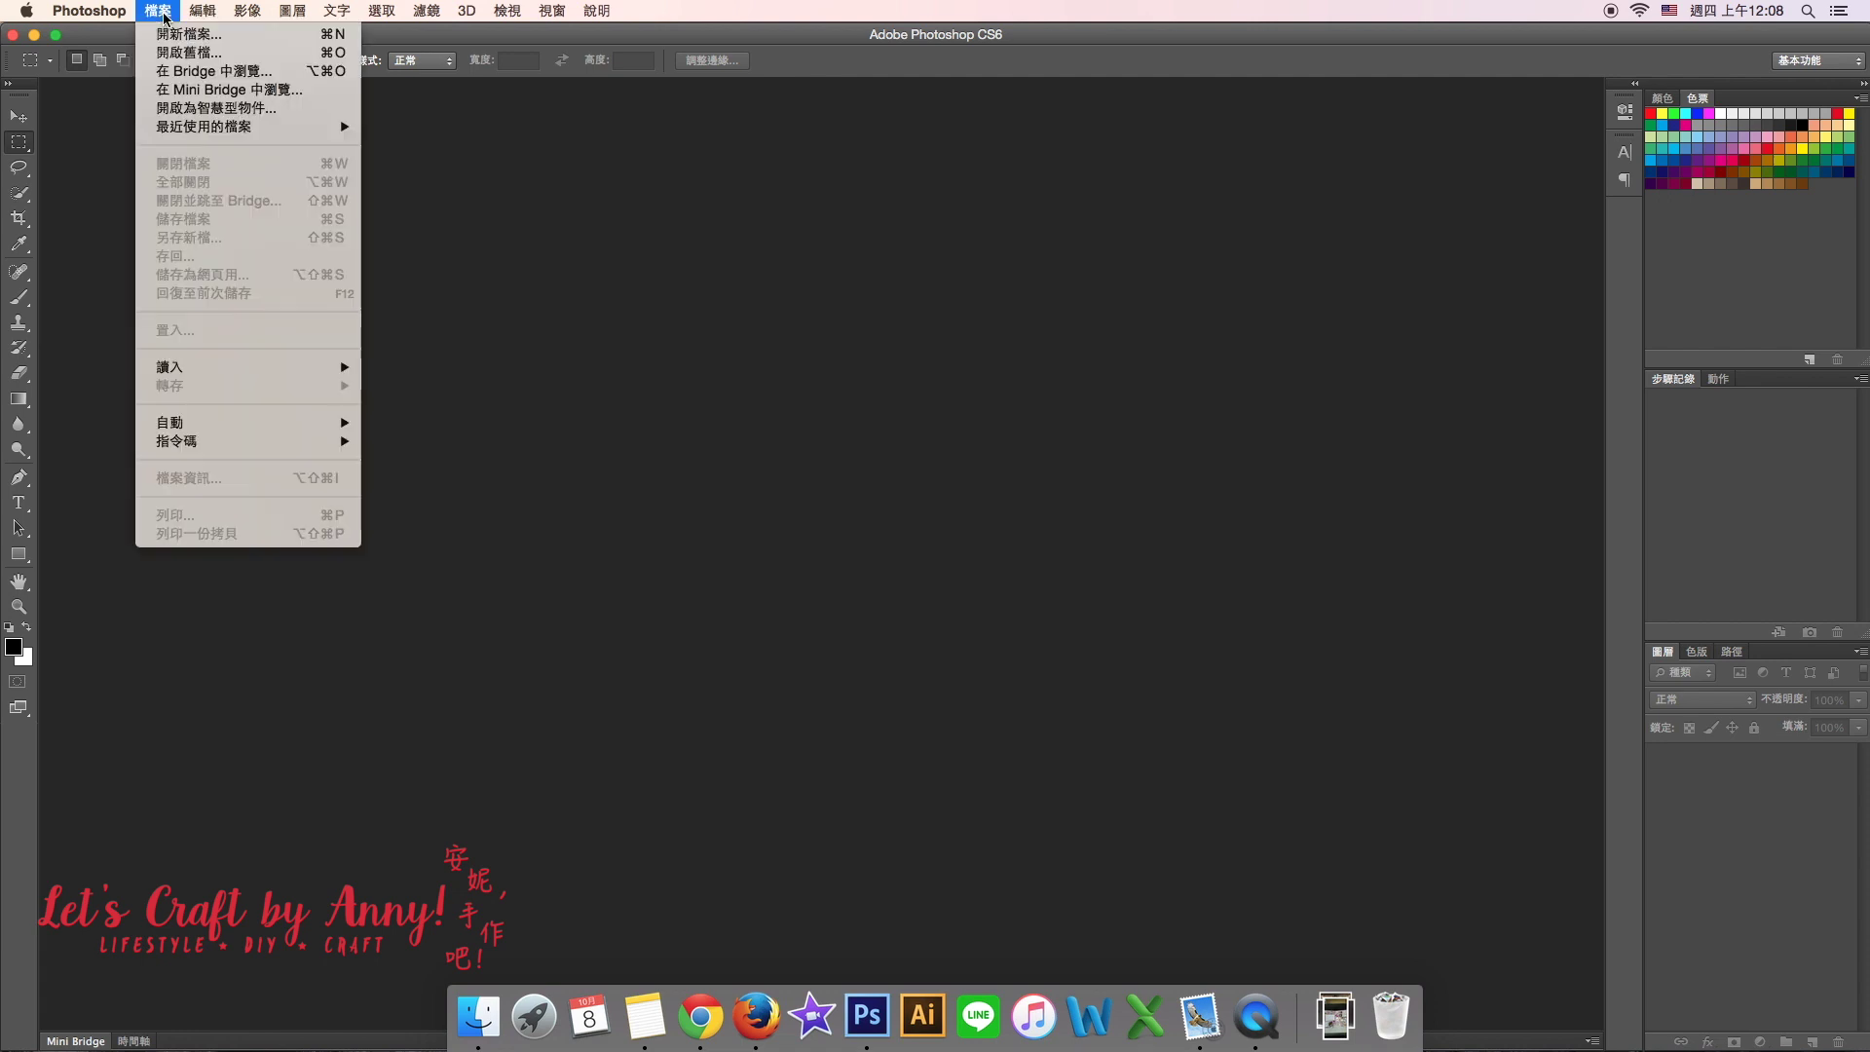
- Create a new A4 document from the International Paper (國際標準紙張) preset and select the Rectangle tool
left_click(166, 35)
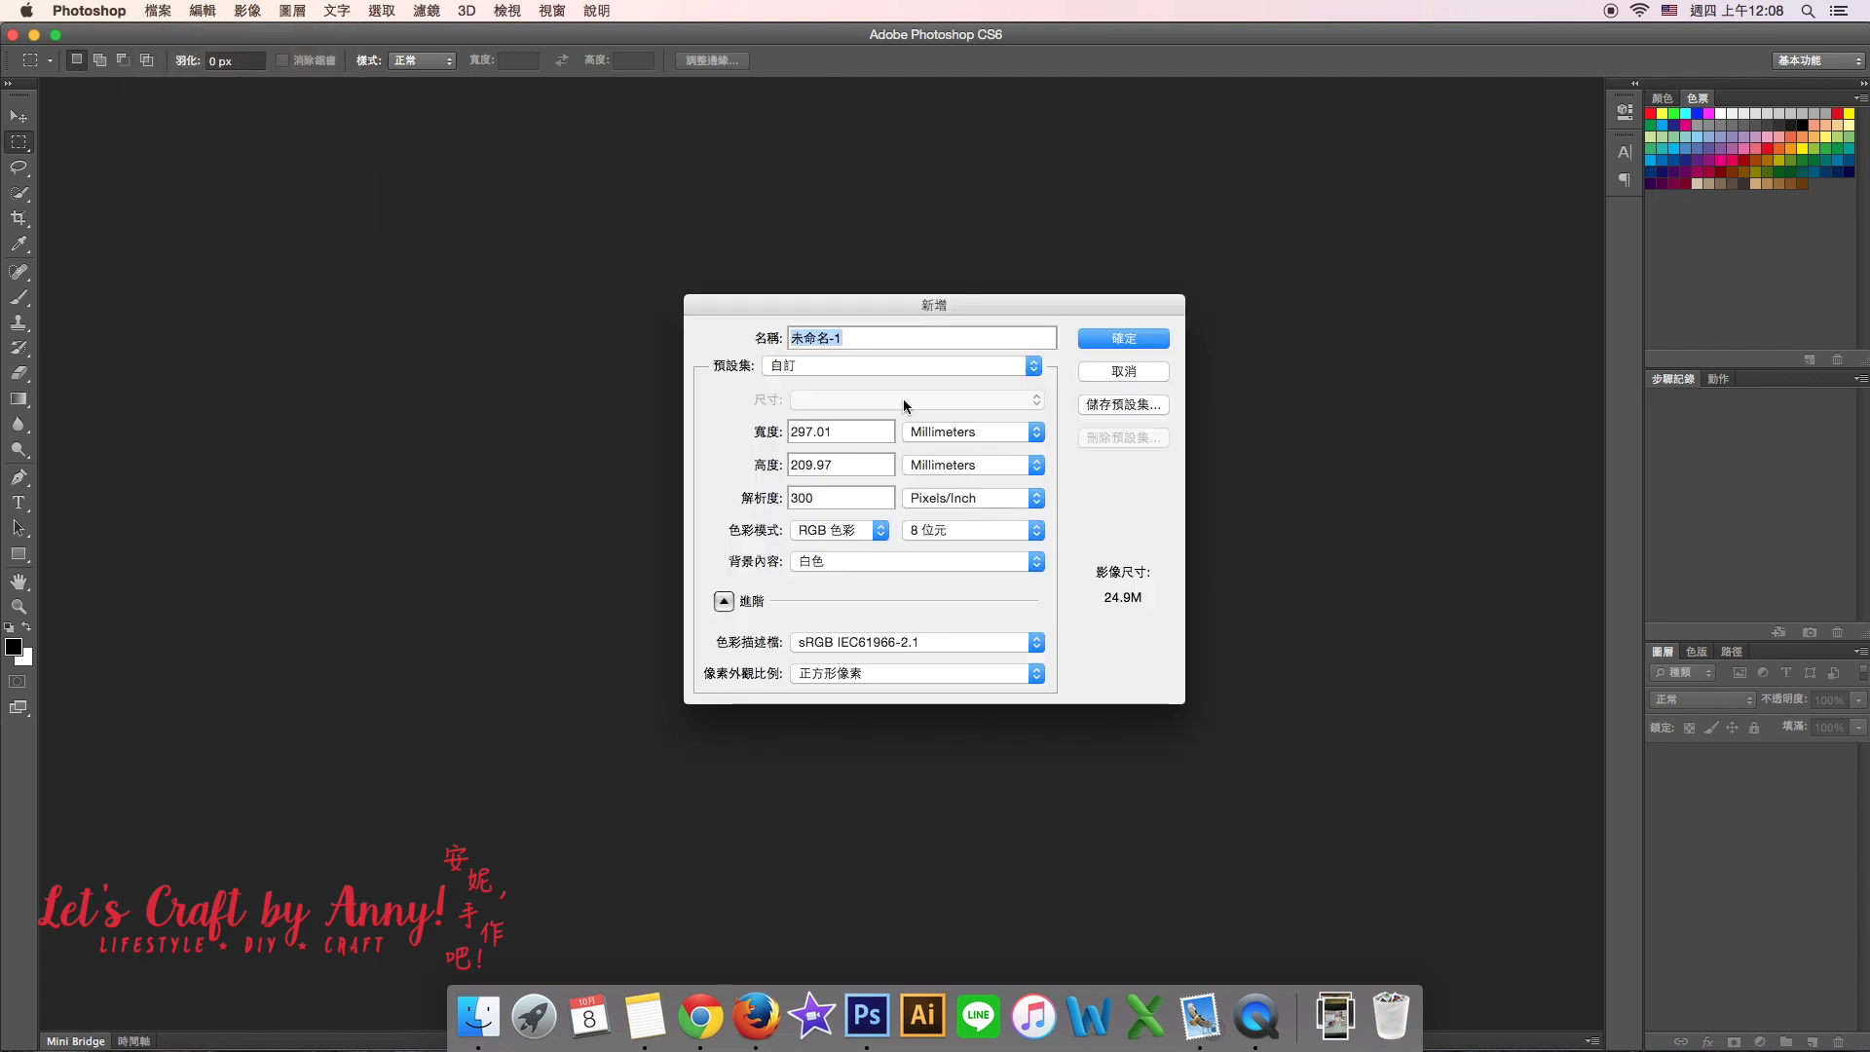
left_click(886, 365)
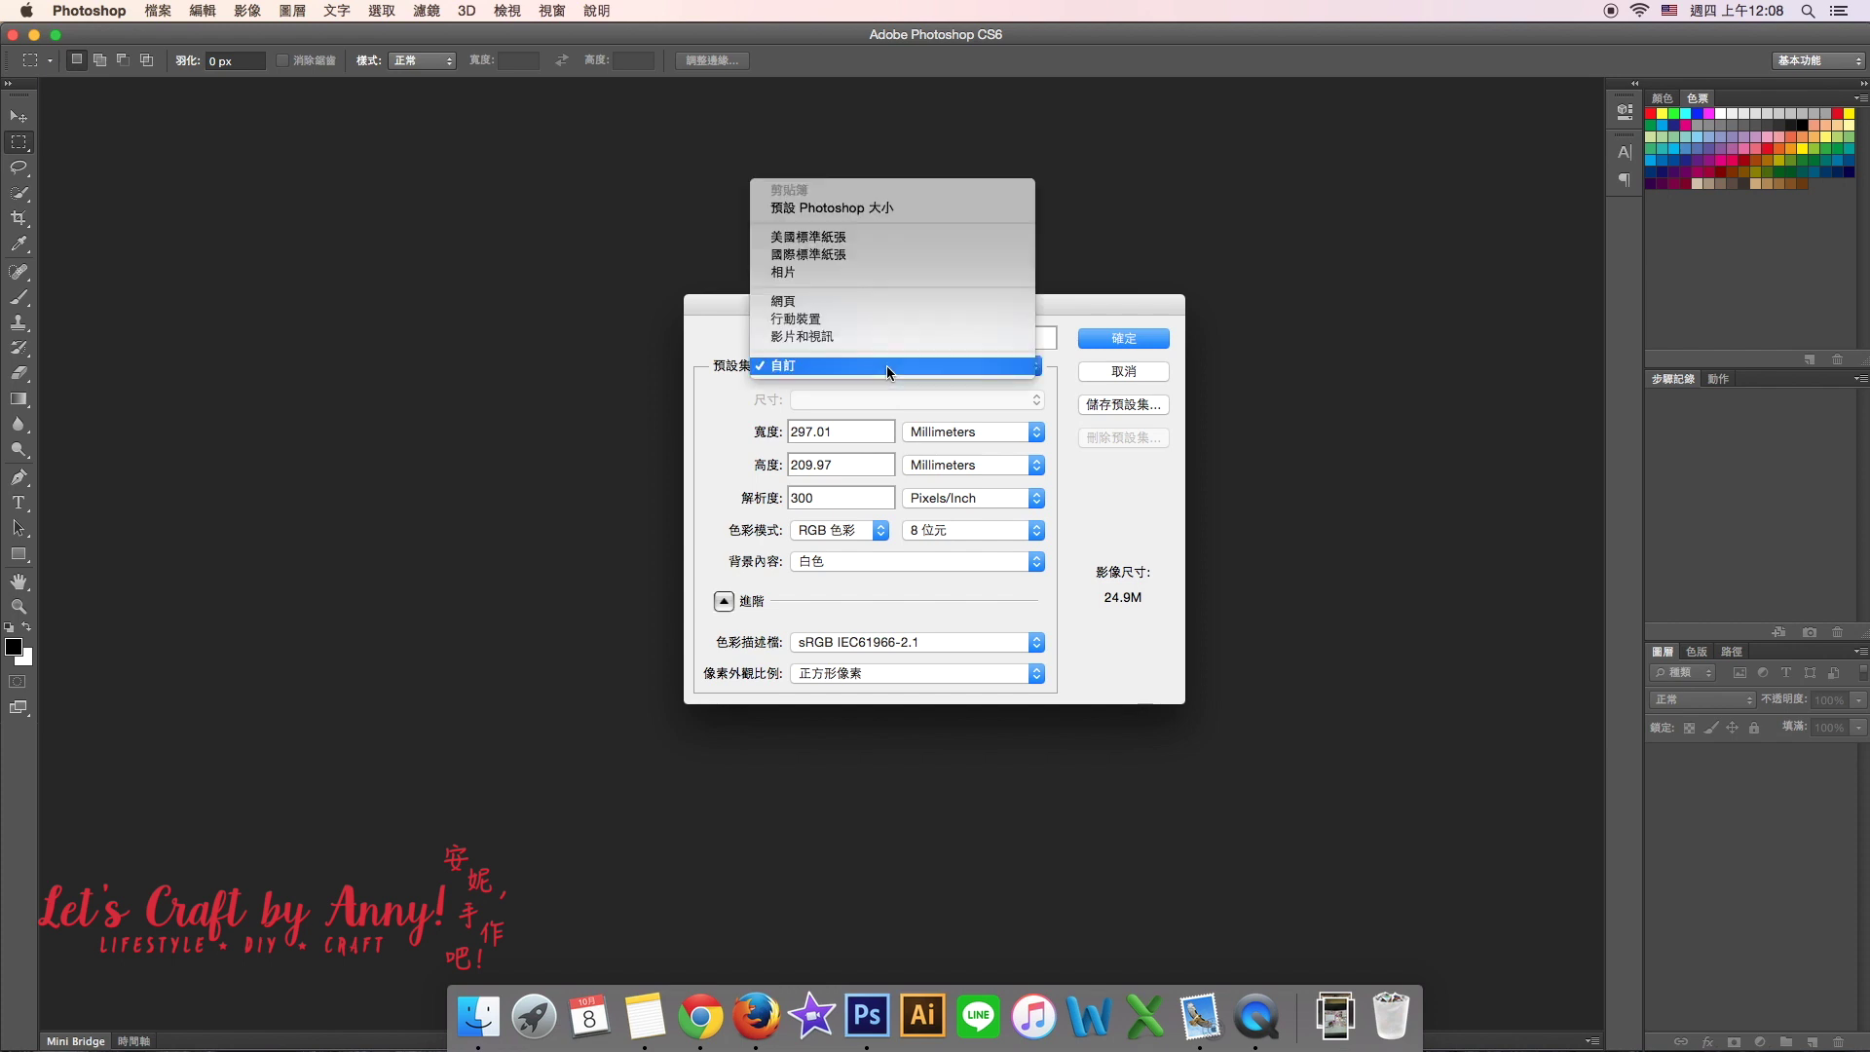
left_click(863, 254)
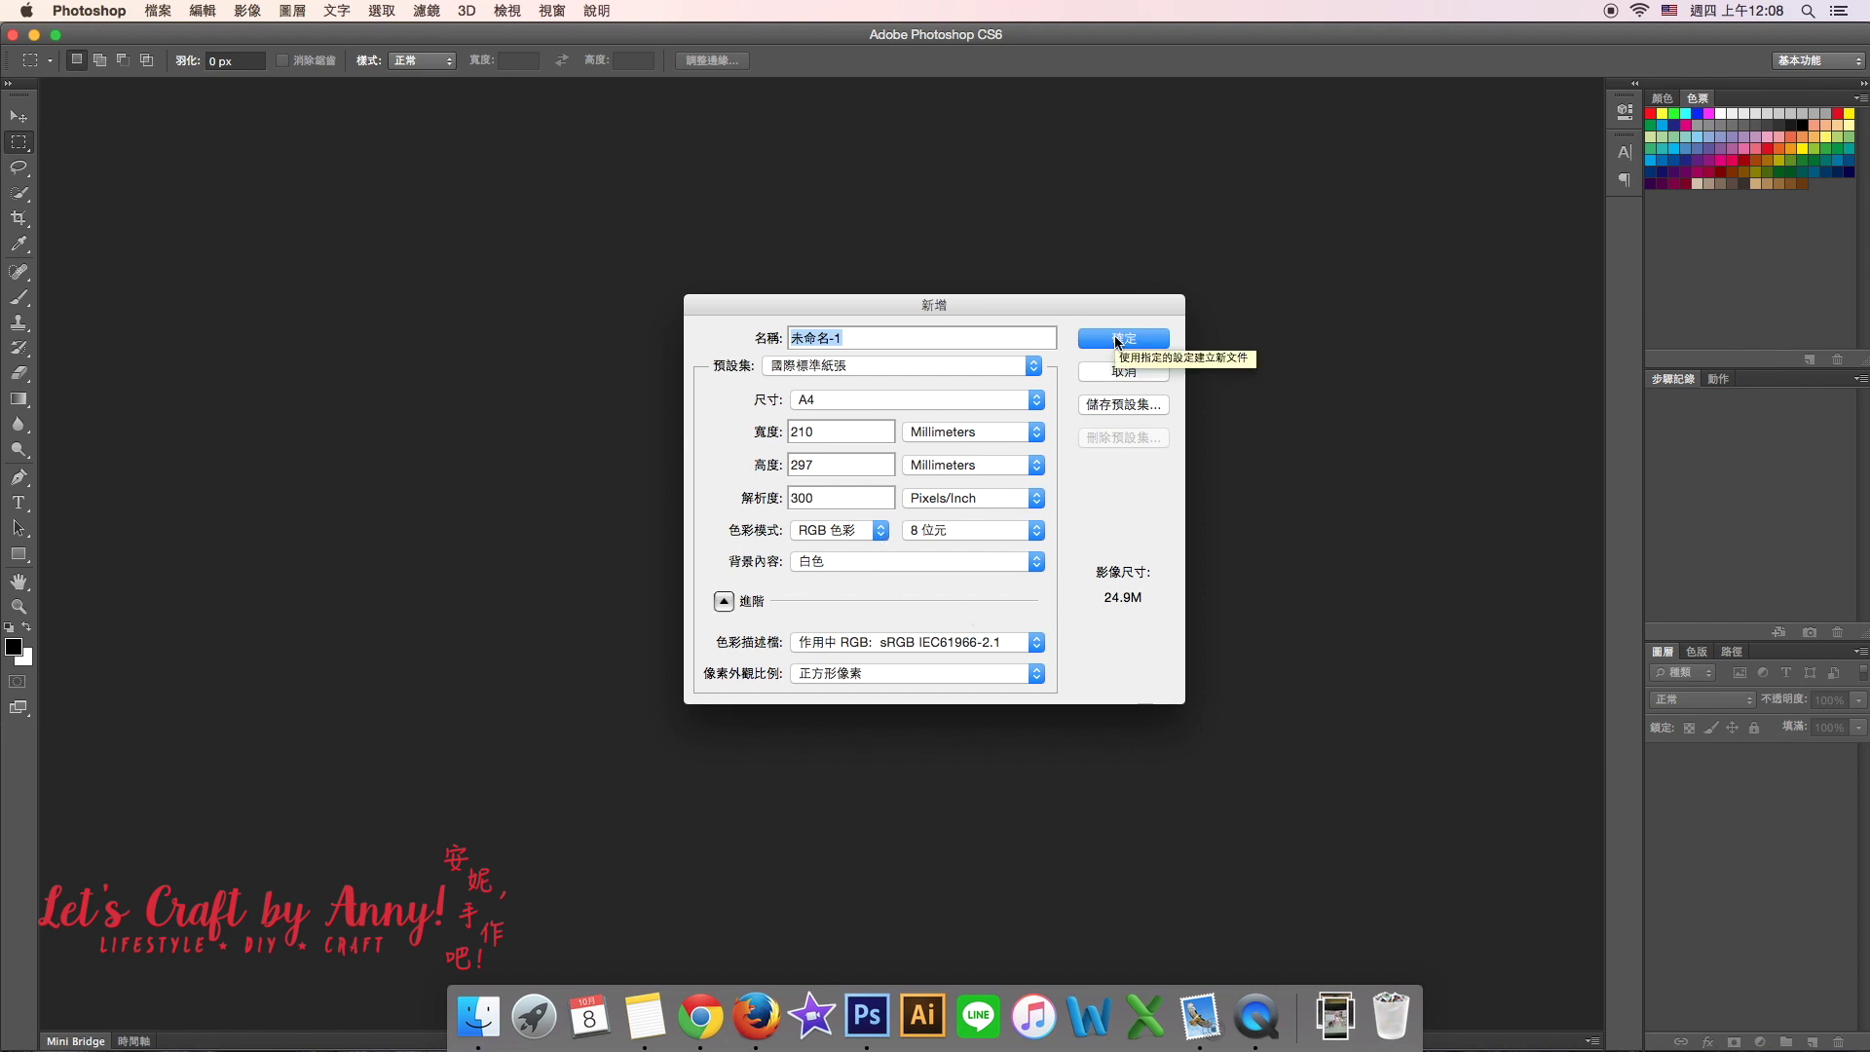
left_click(1117, 340)
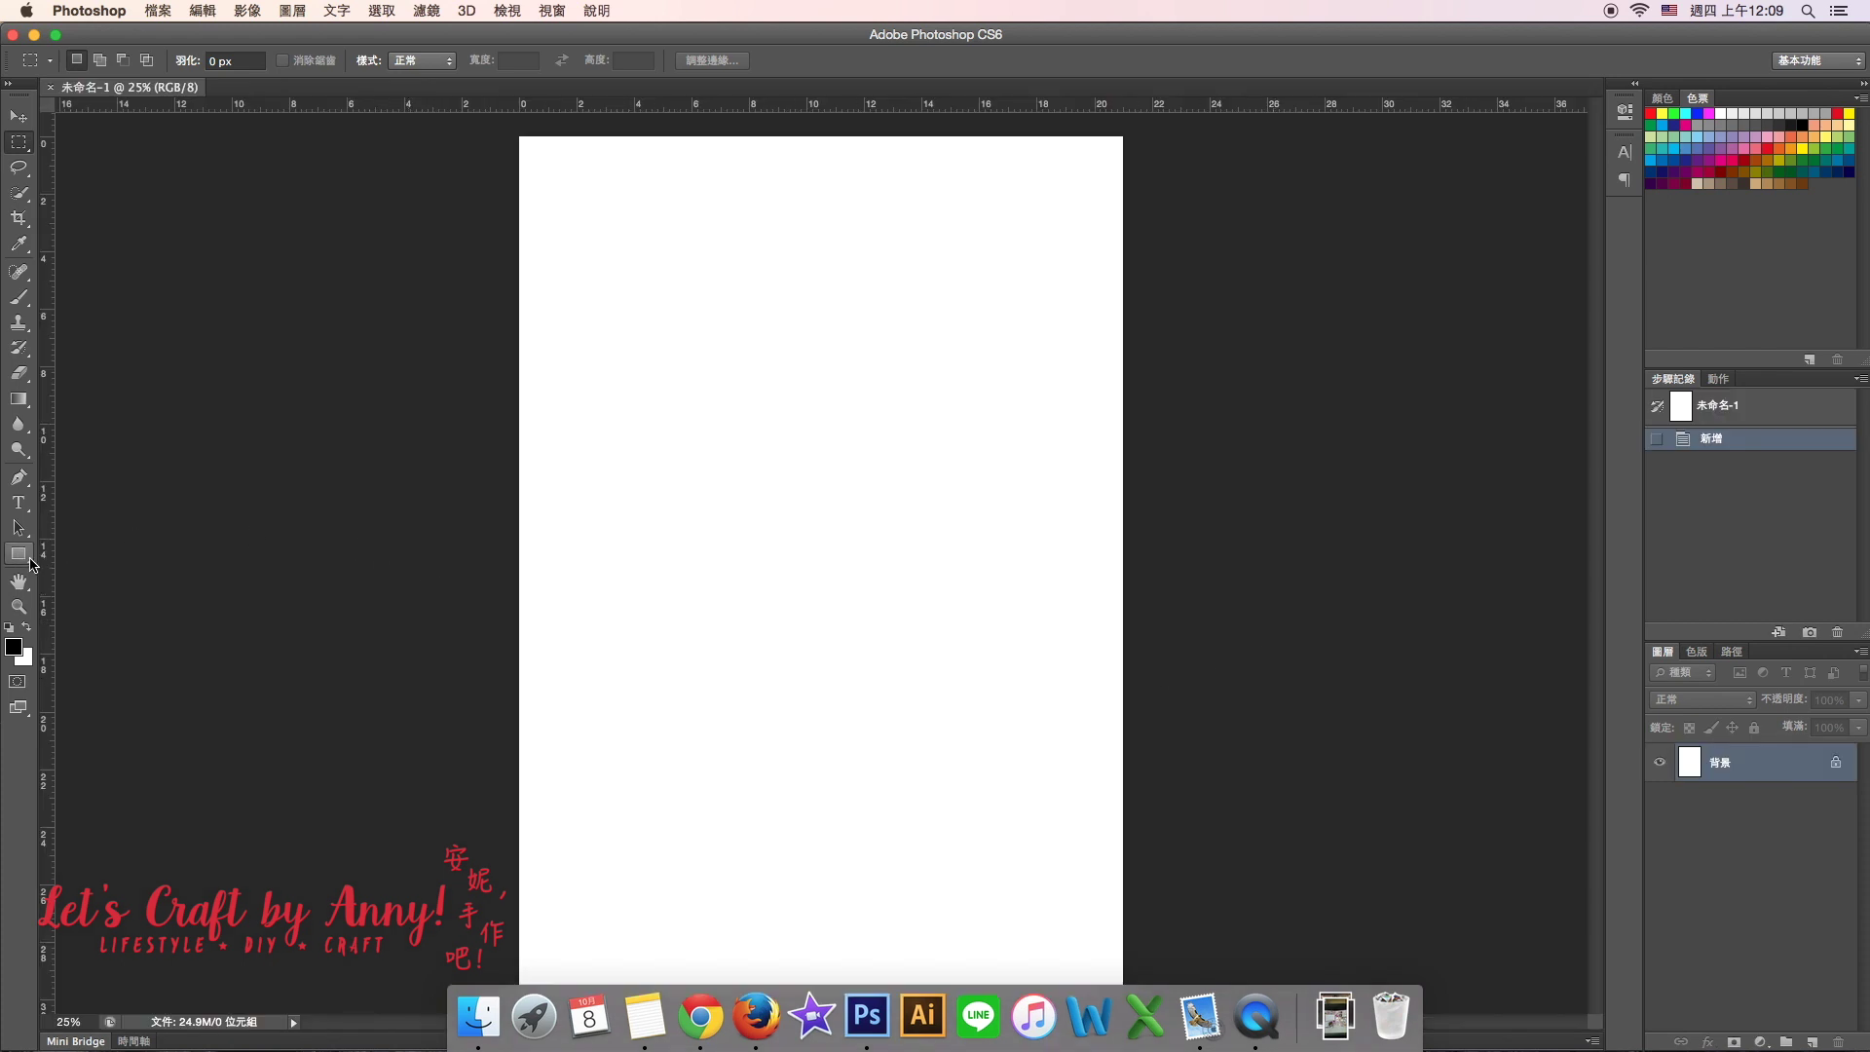
left_click(28, 561)
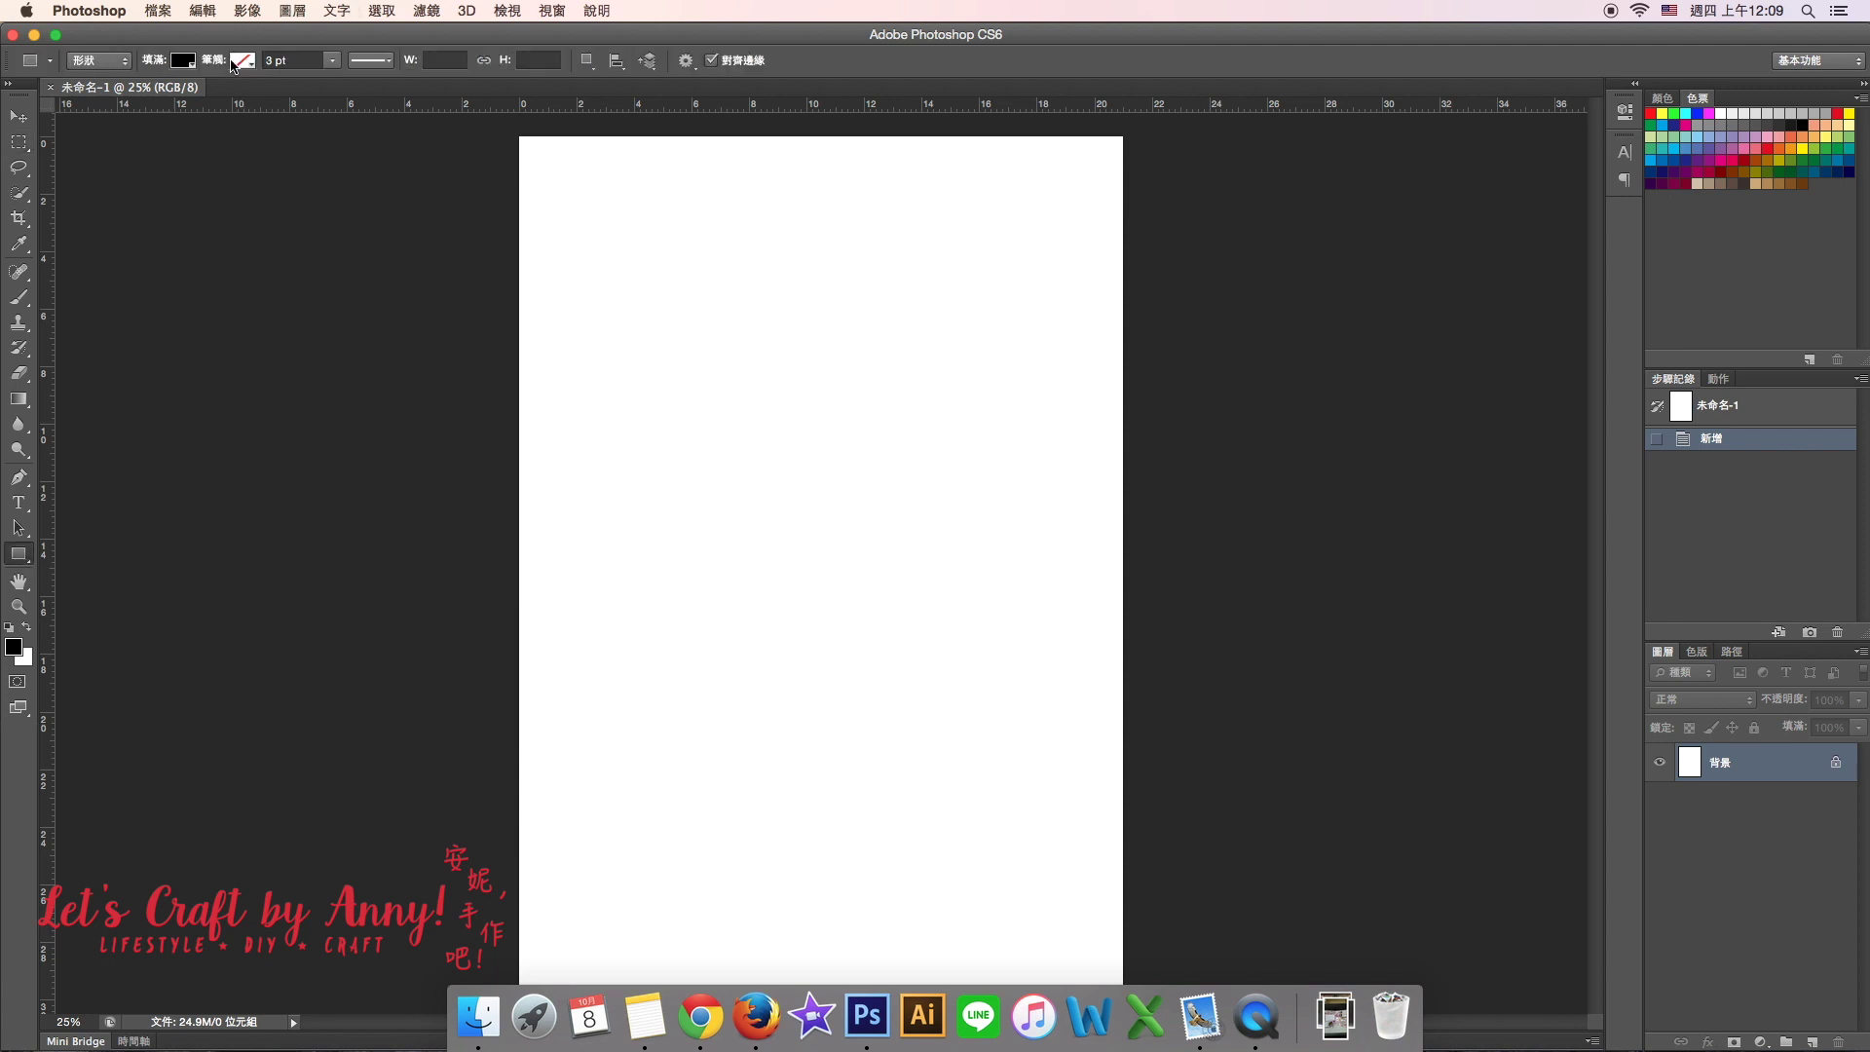
left_click(183, 61)
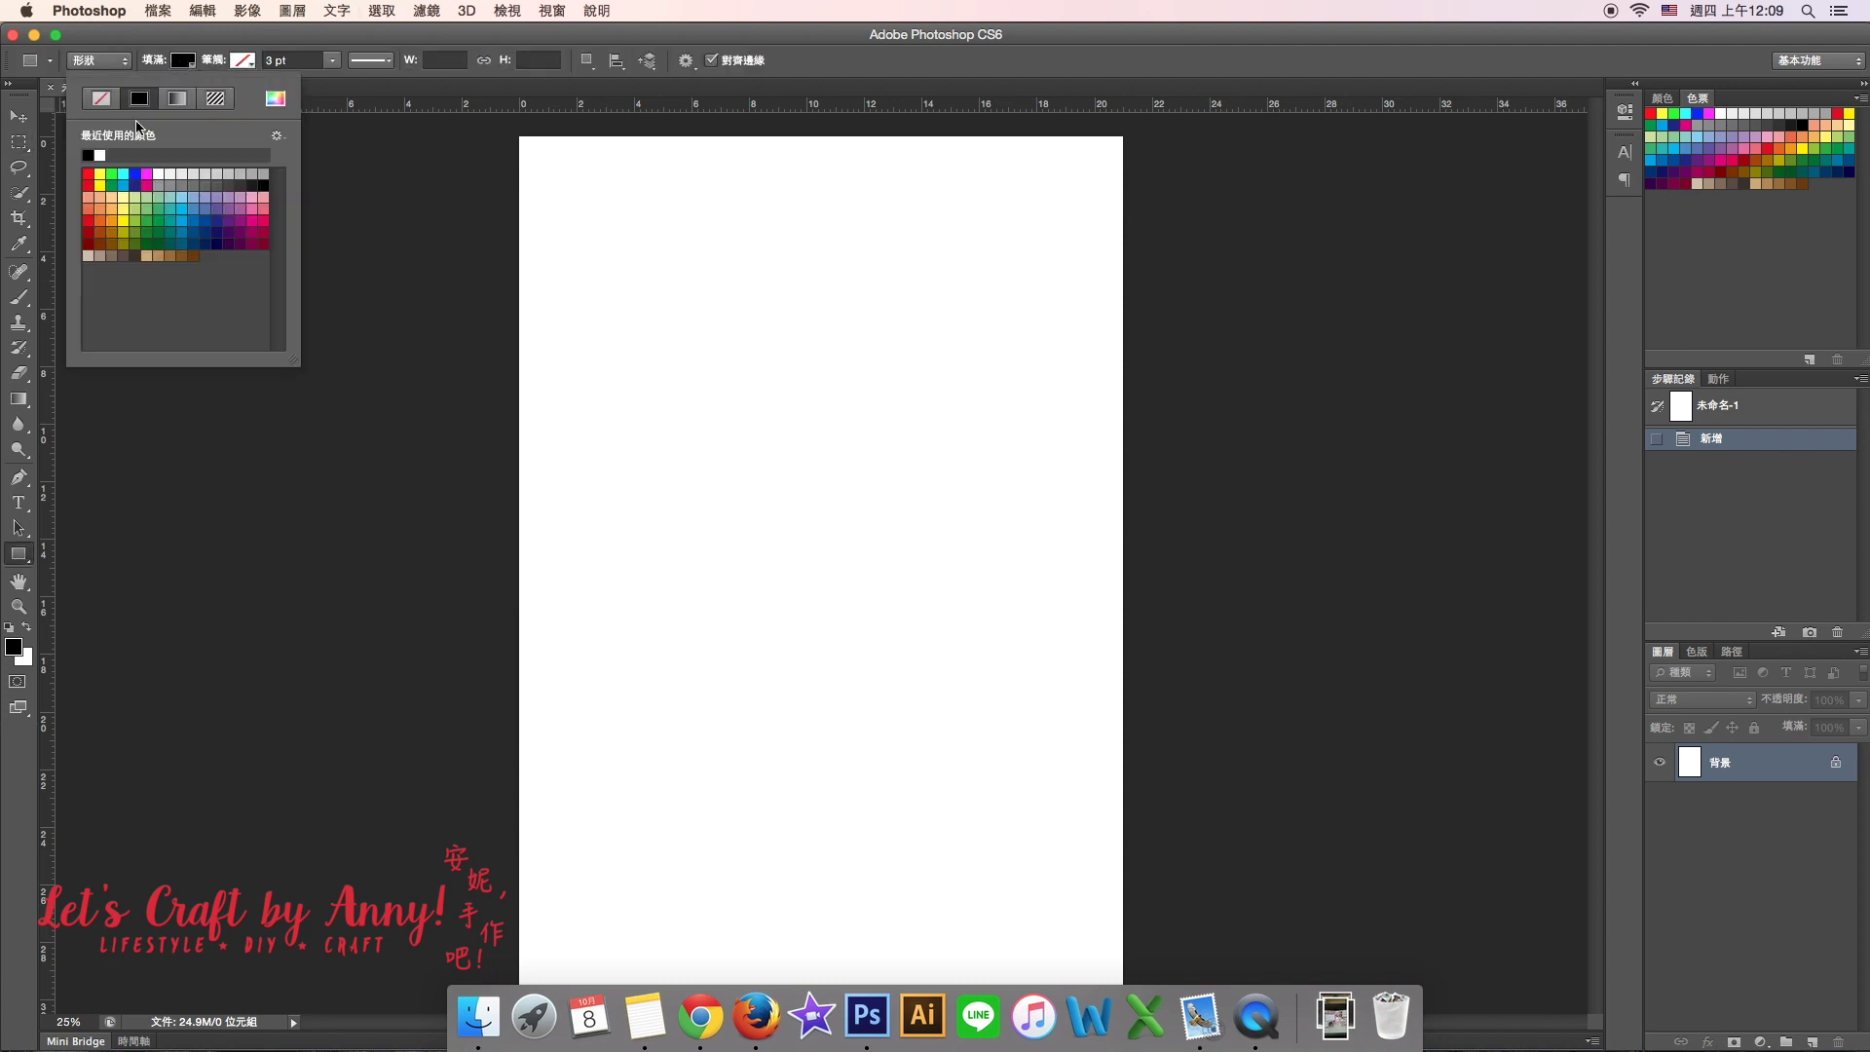
left_click(89, 197)
left_click_drag(562, 282, 742, 449)
left_click_drag(781, 310, 971, 491)
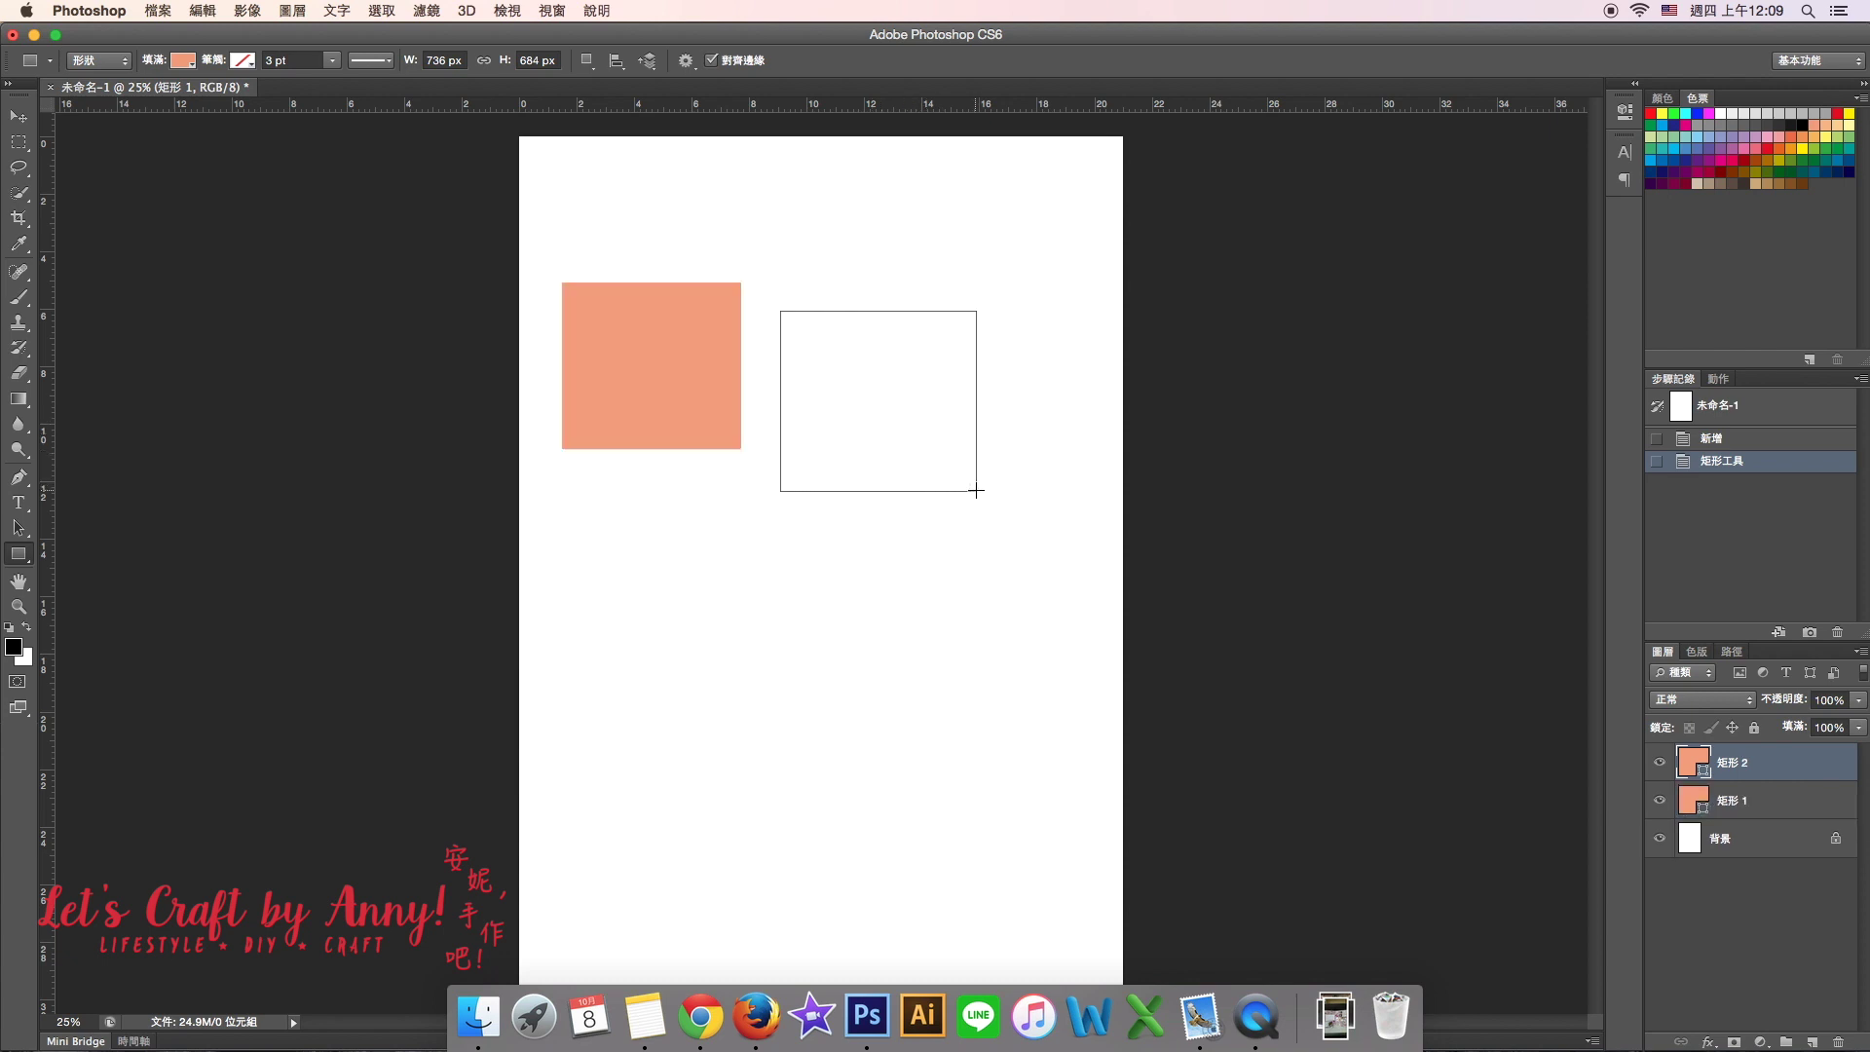
left_click_drag(971, 491, 977, 491)
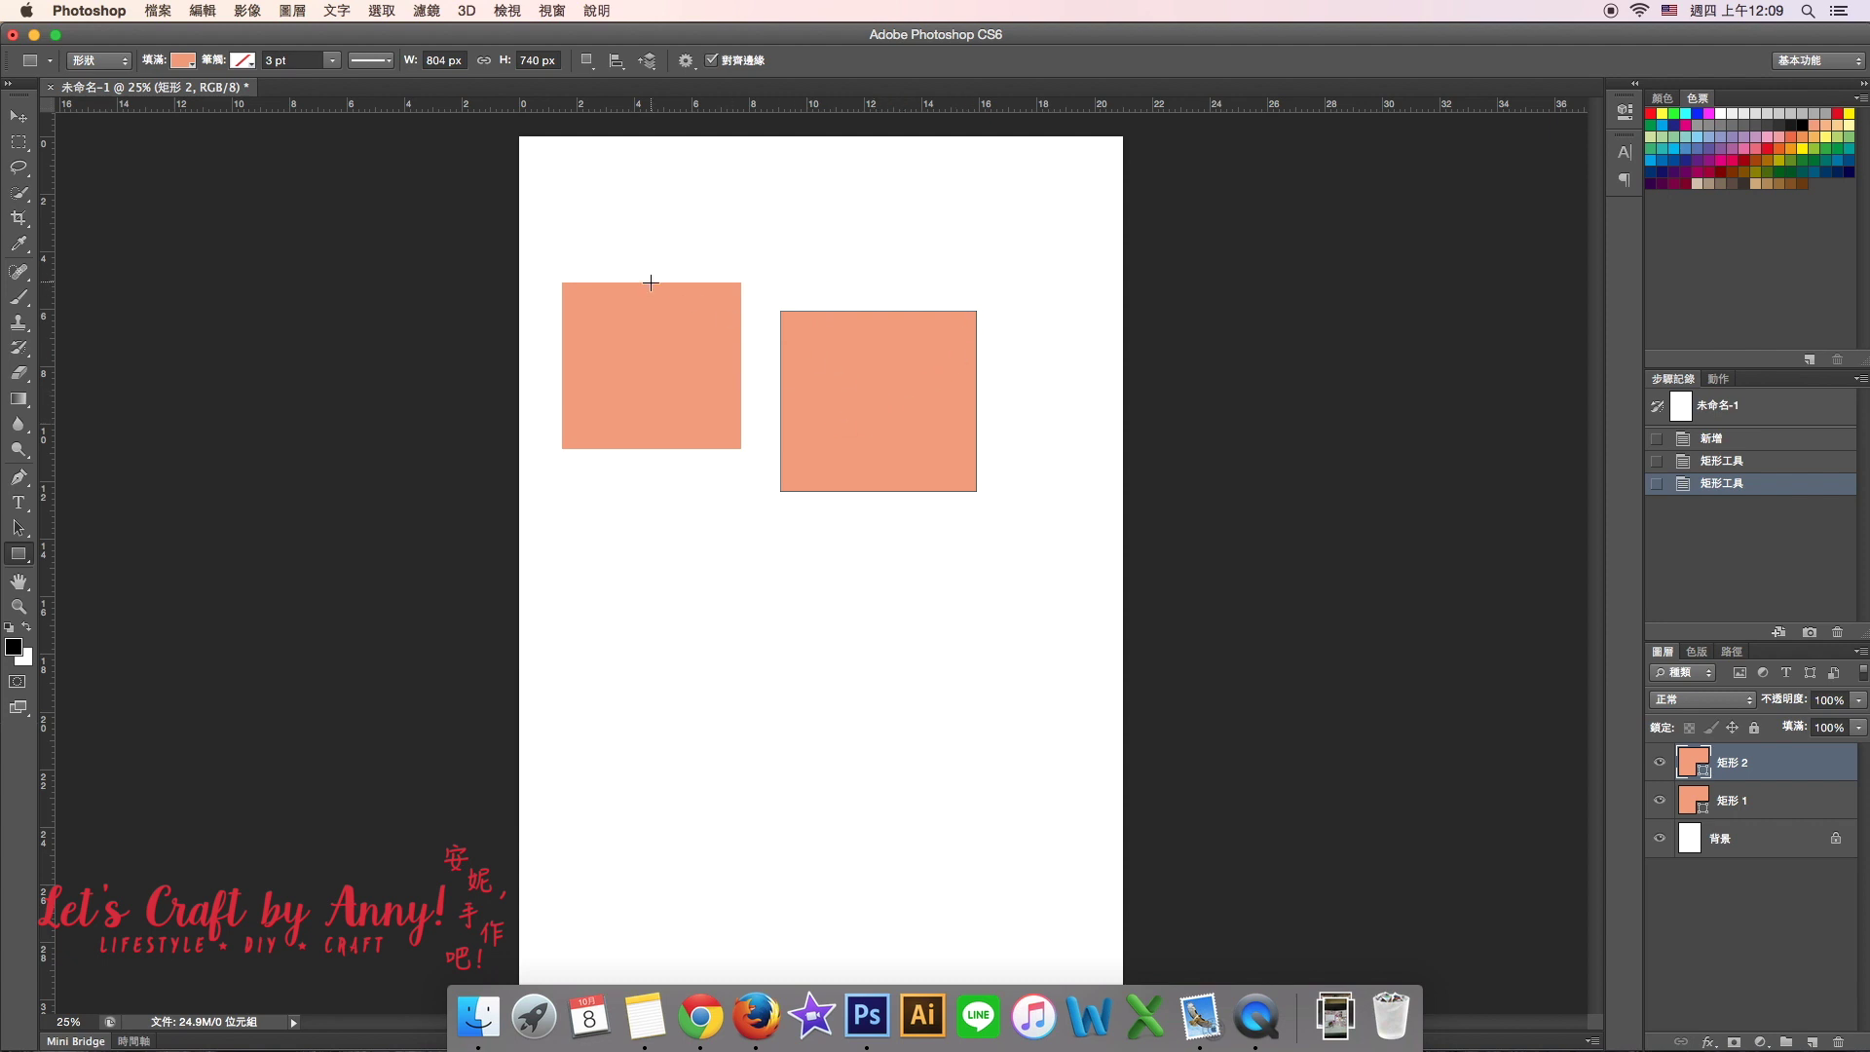
left_click(18, 117)
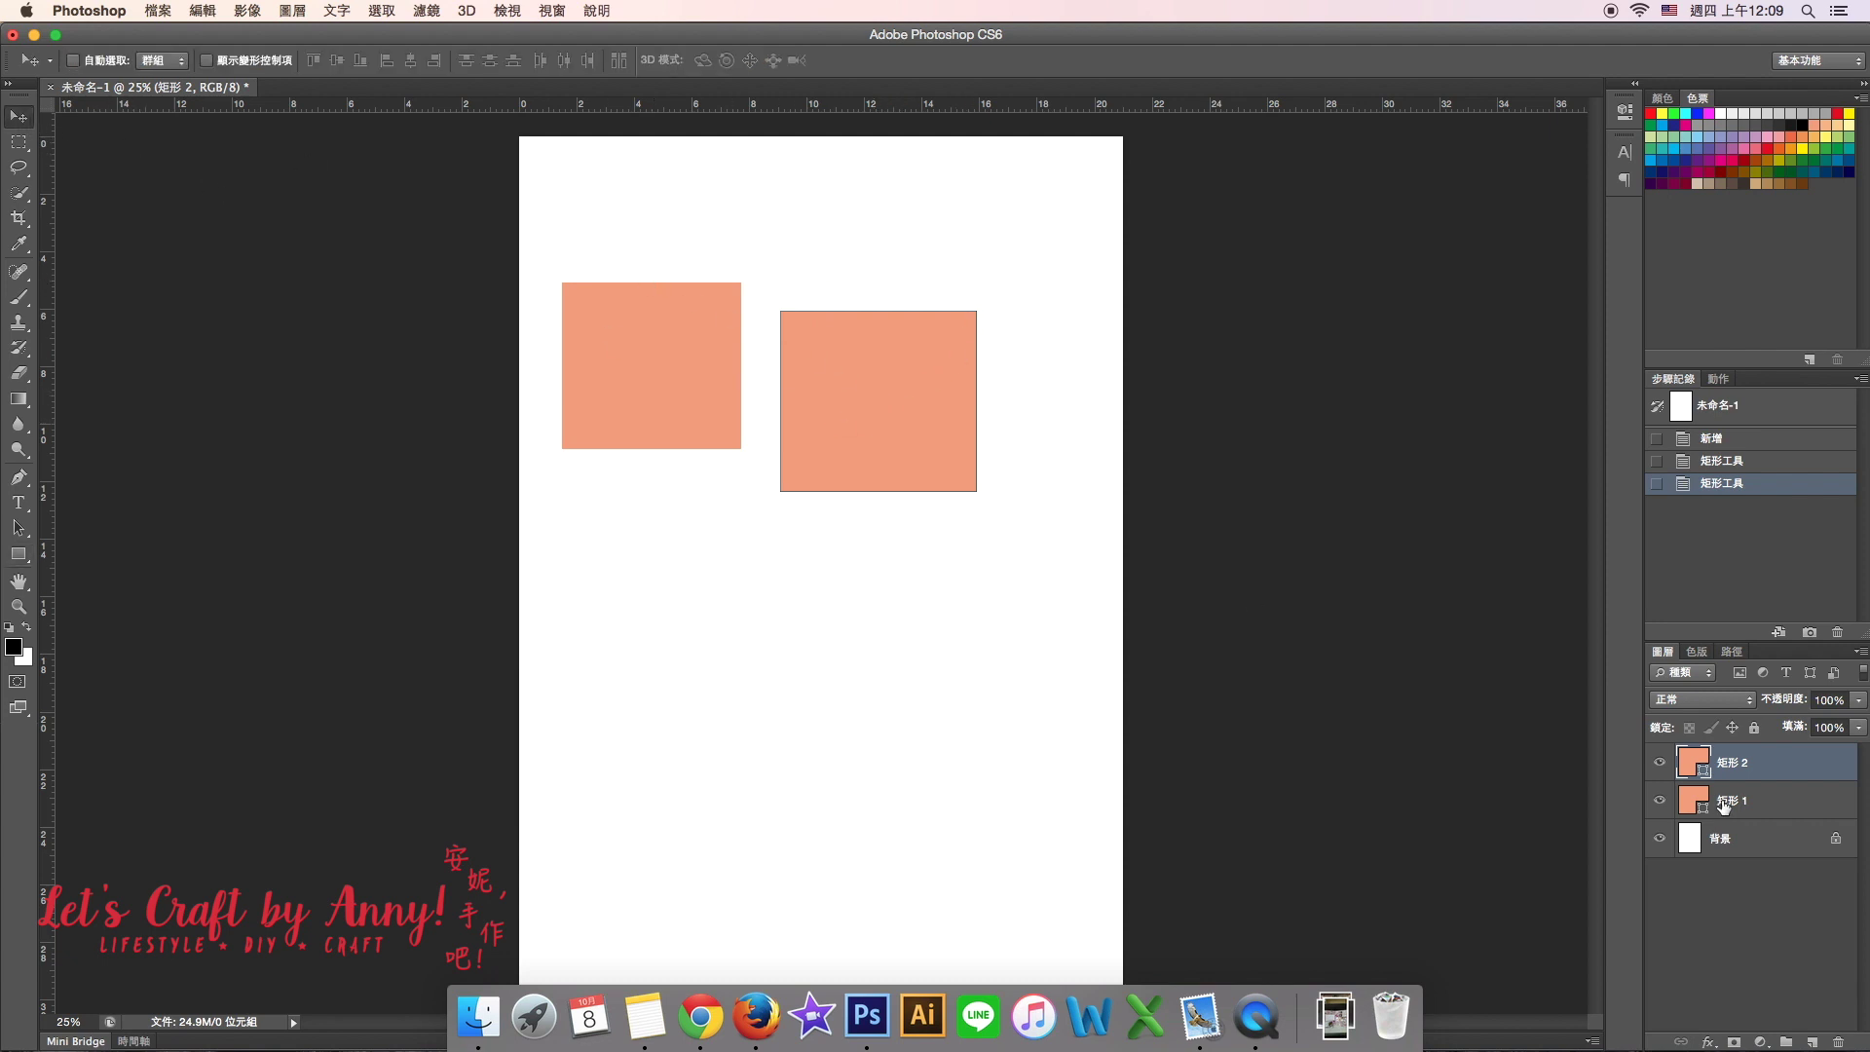
key("Delete")
key("Delete")
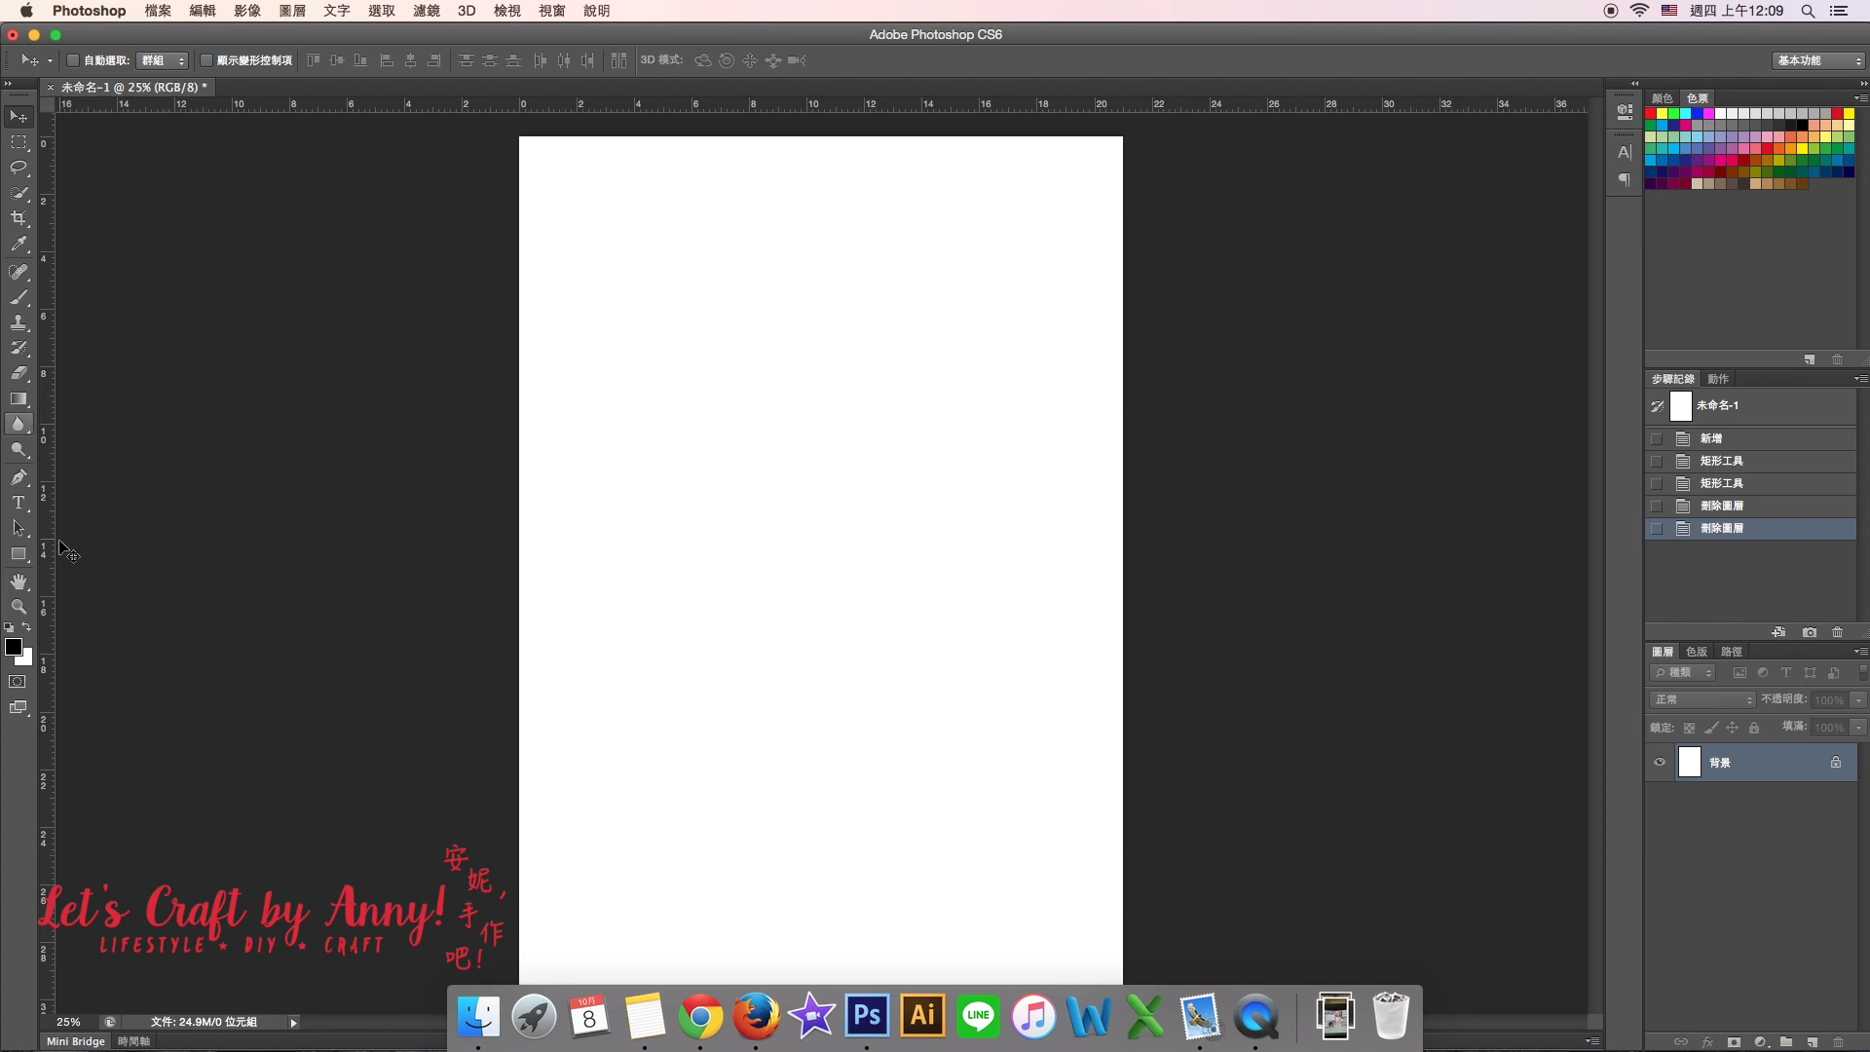
left_click(18, 554)
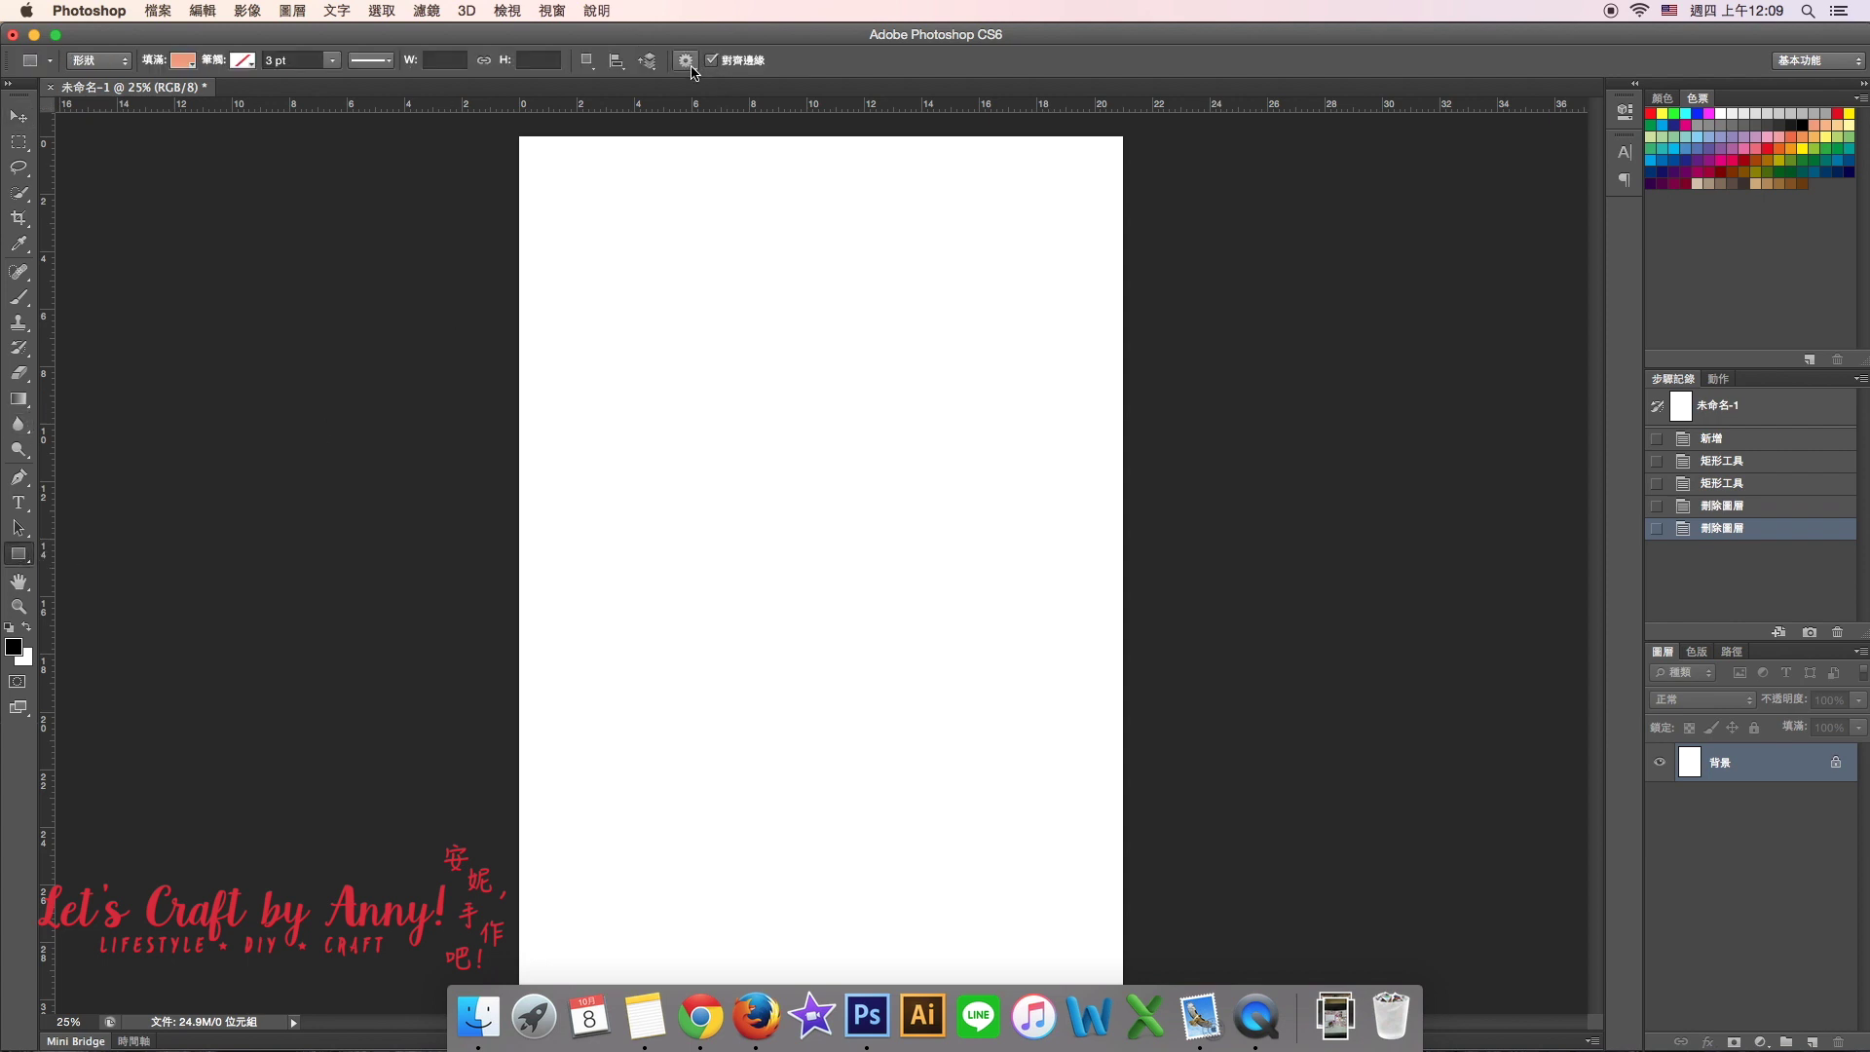
- Draw a Fixed Size 7.8 × 5.8 cm rectangle near the page's top-left corner
left_click(687, 62)
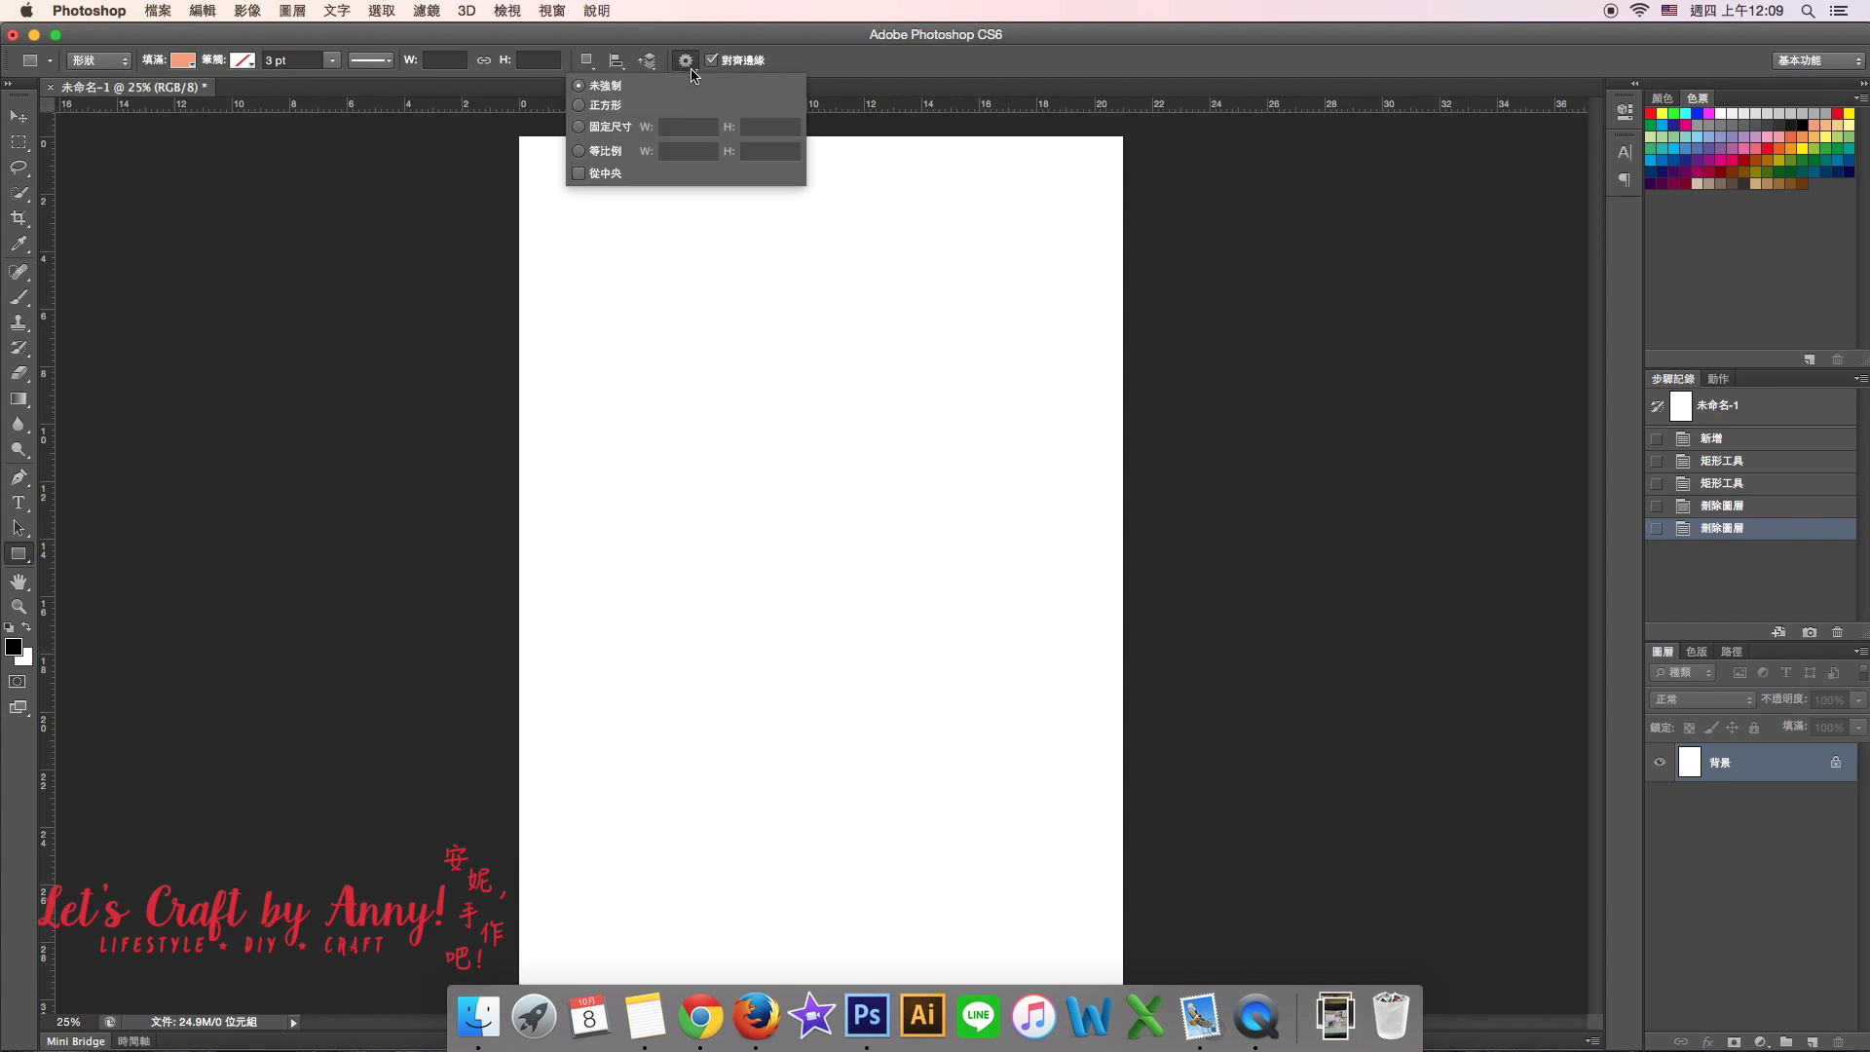
left_click(580, 131)
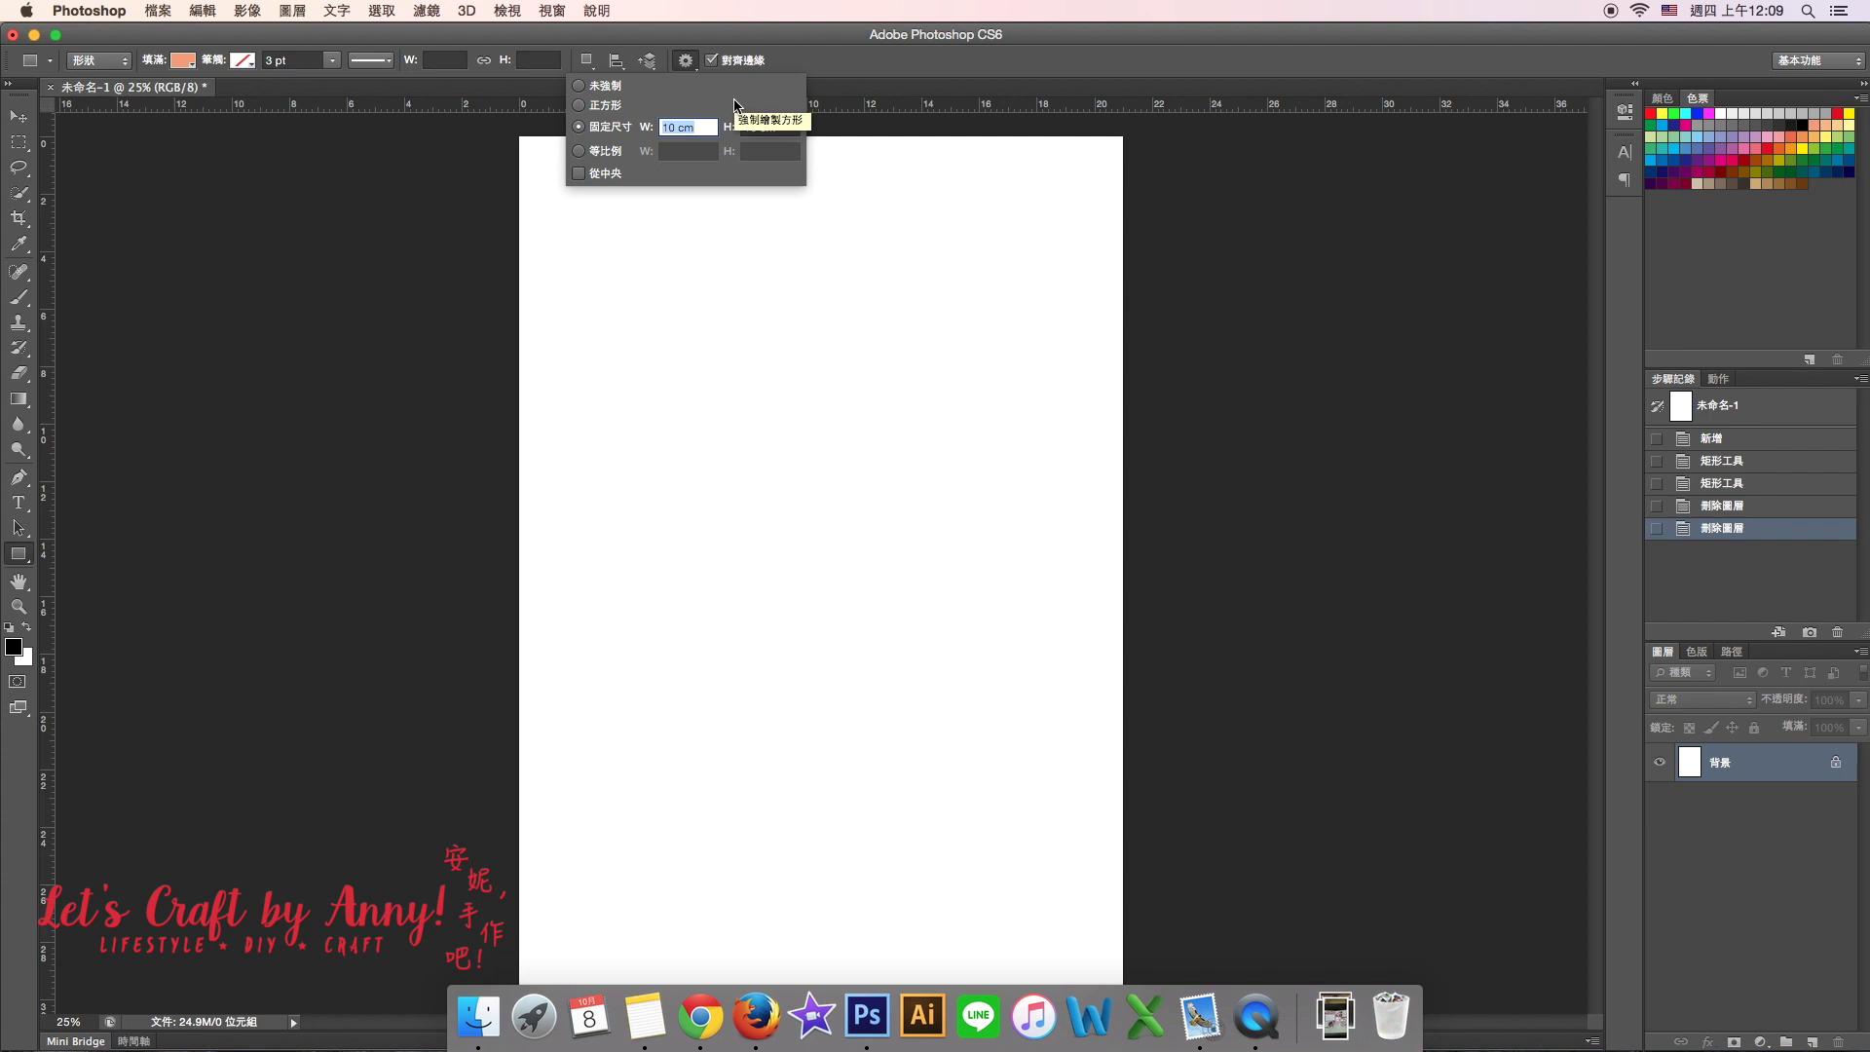
type("7")
type(".8")
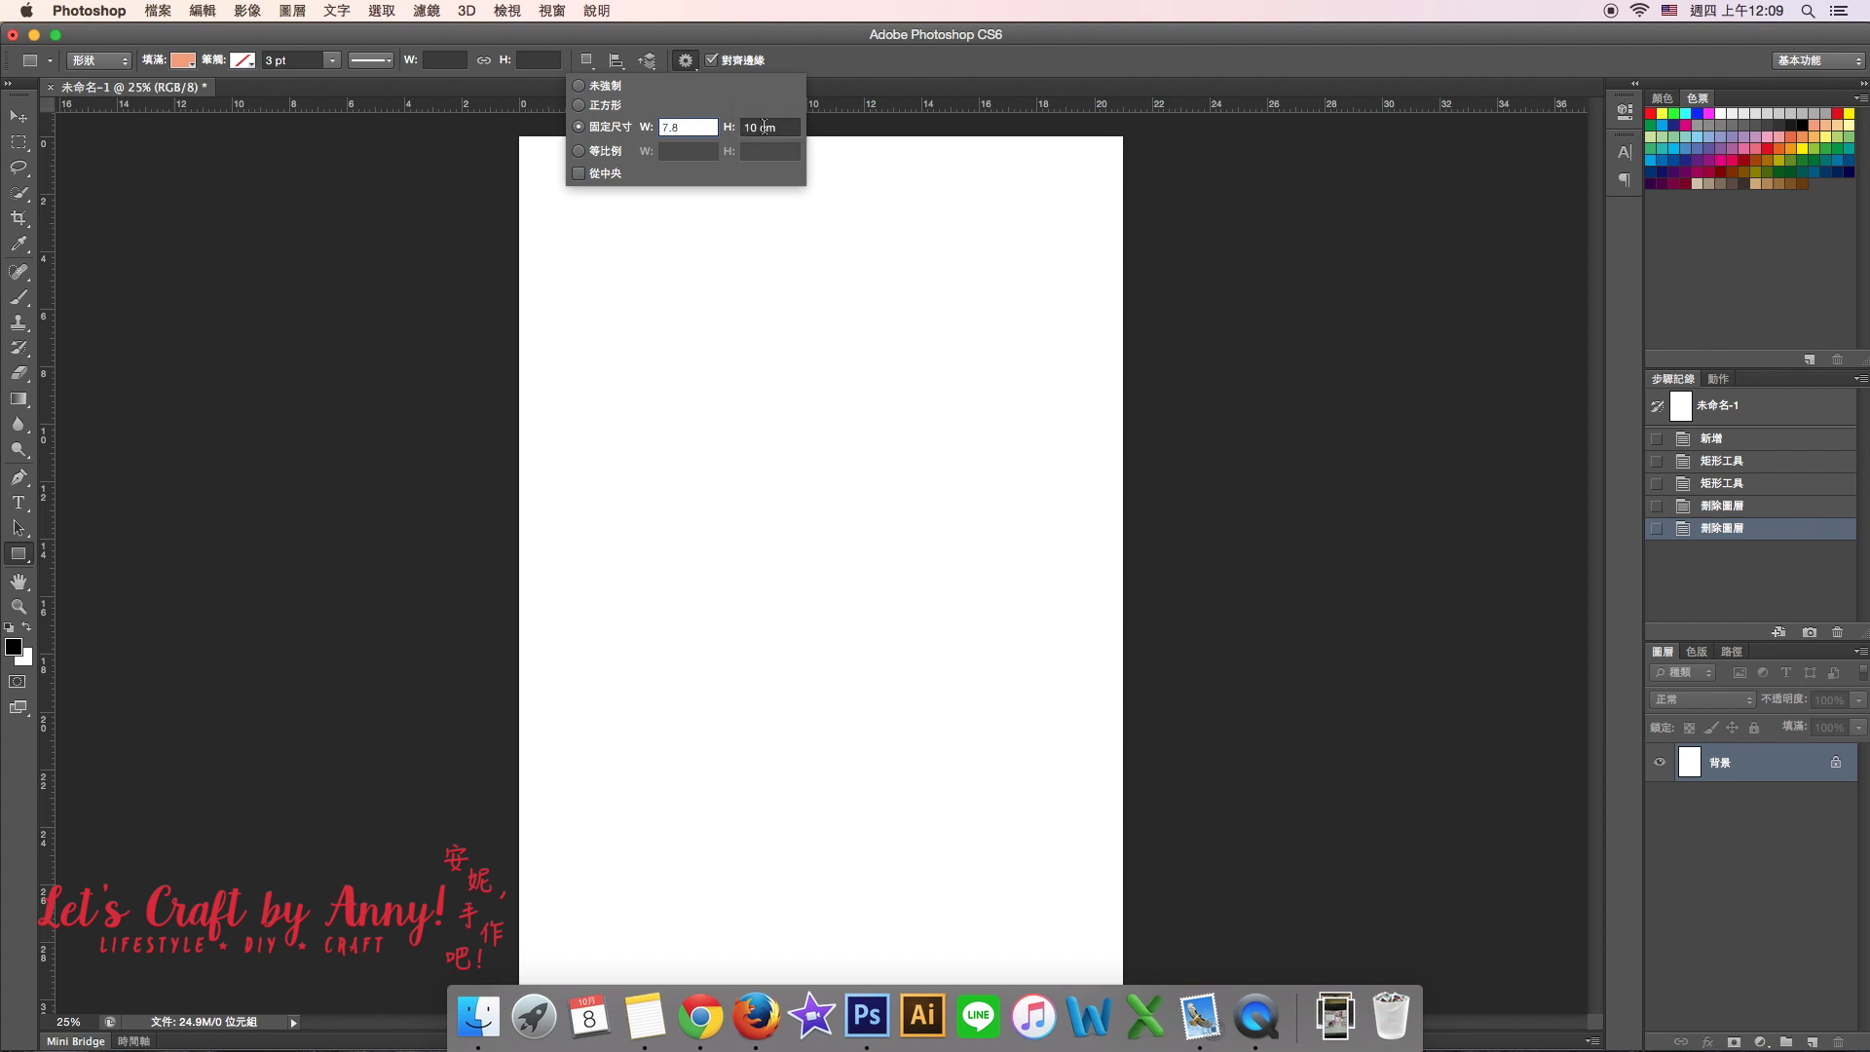
key("Tab")
type("5.8")
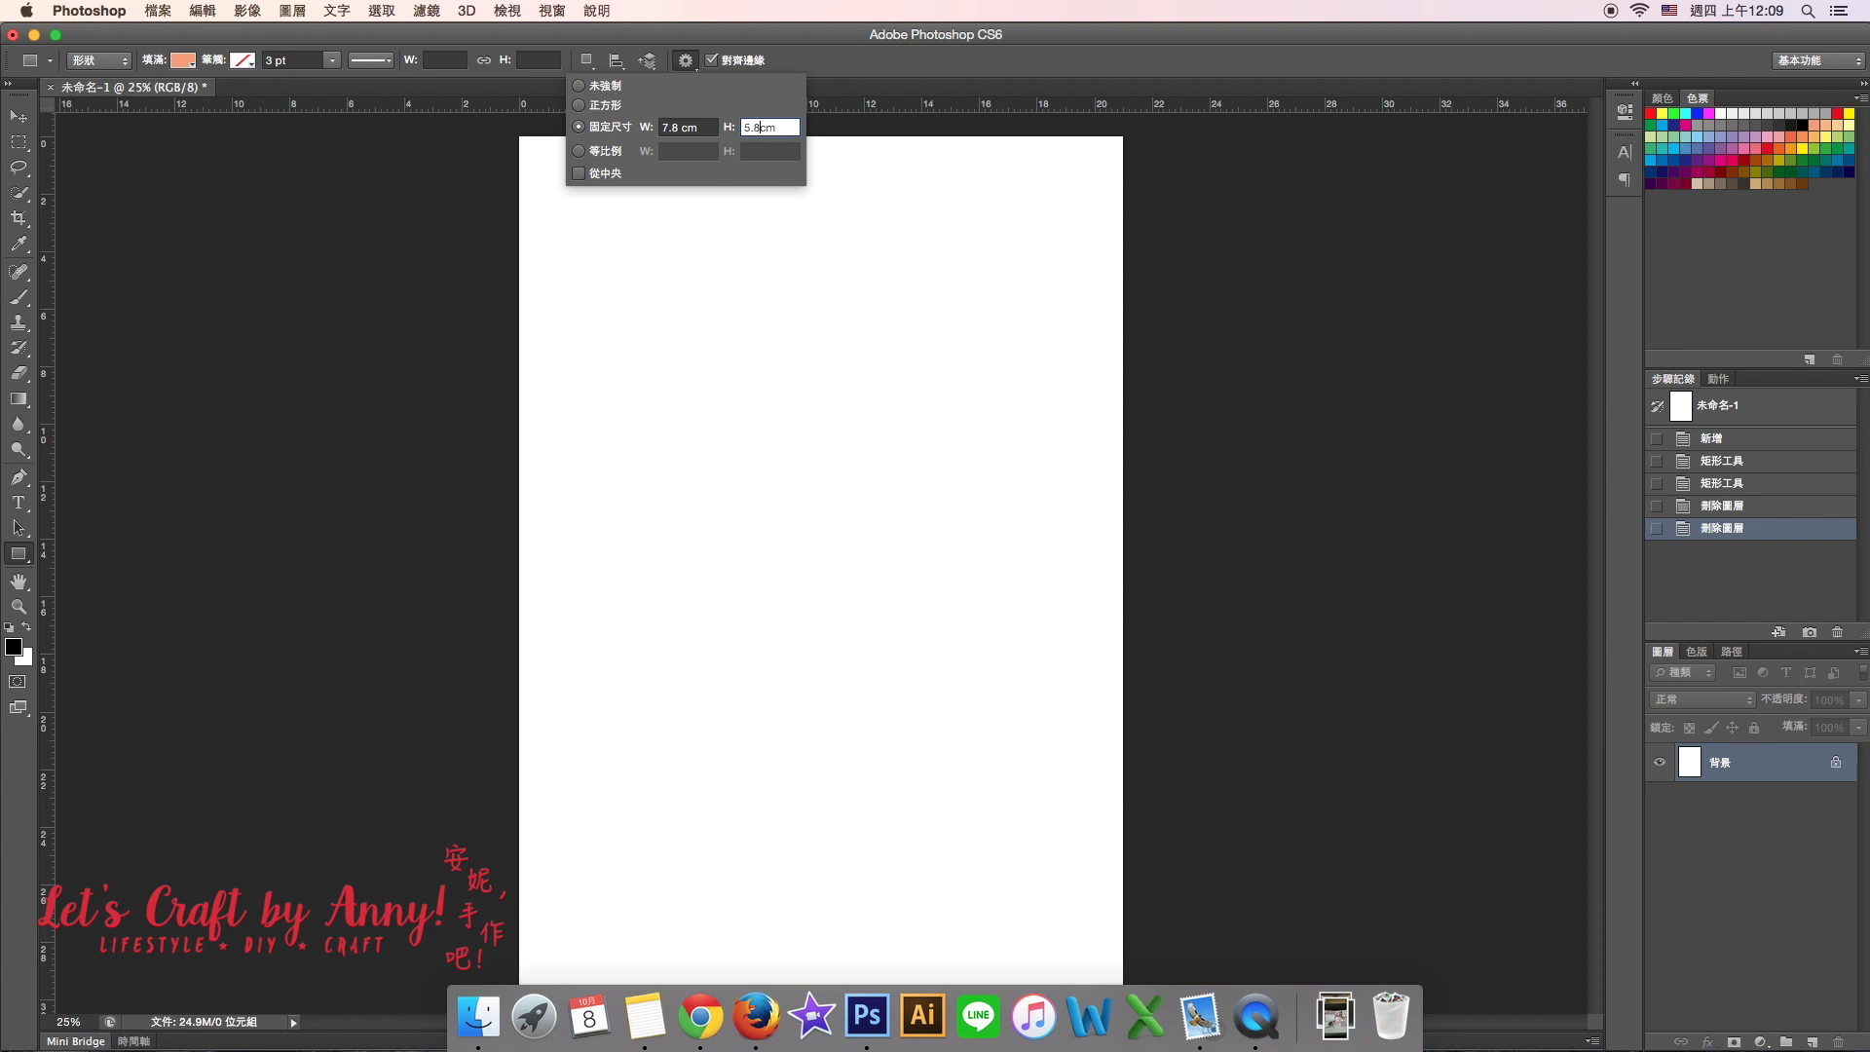
key("Return")
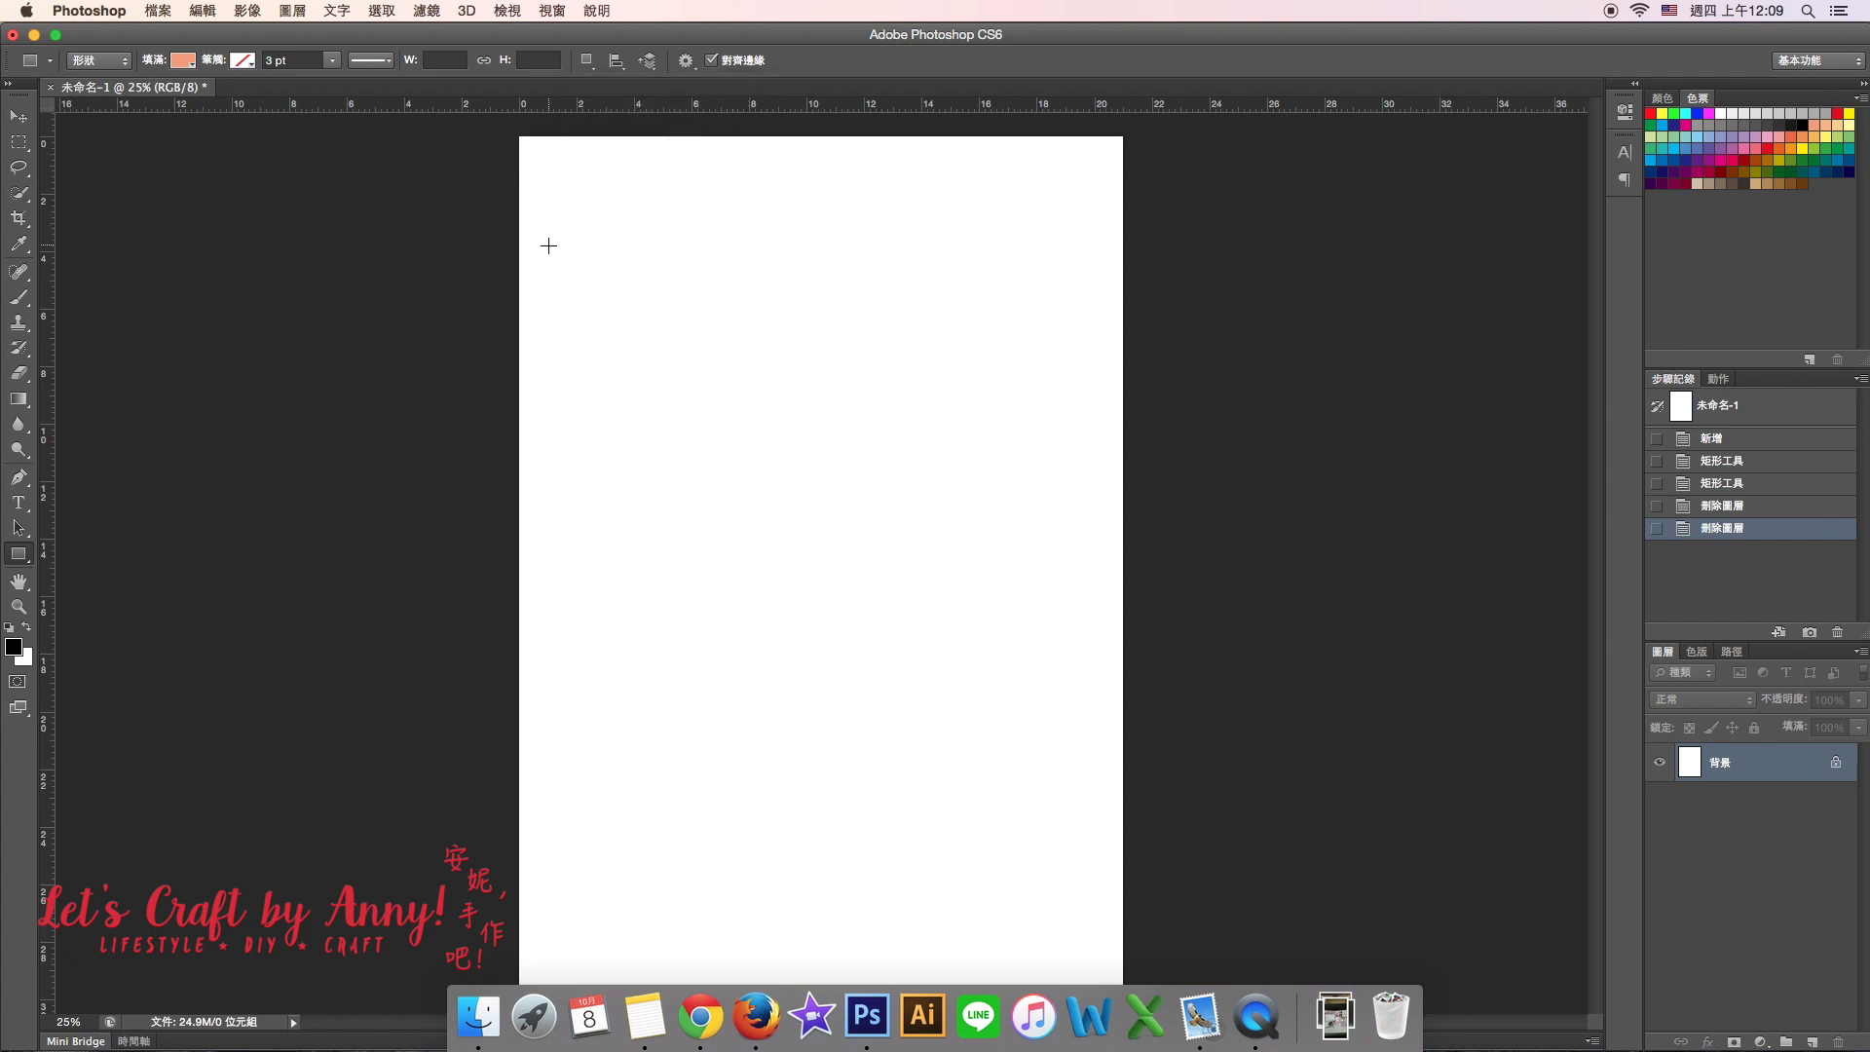
left_click(549, 246)
mouse_move(548, 245)
left_mouse_down()
mouse_move(585, 197)
mouse_move(556, 179)
left_mouse_up()
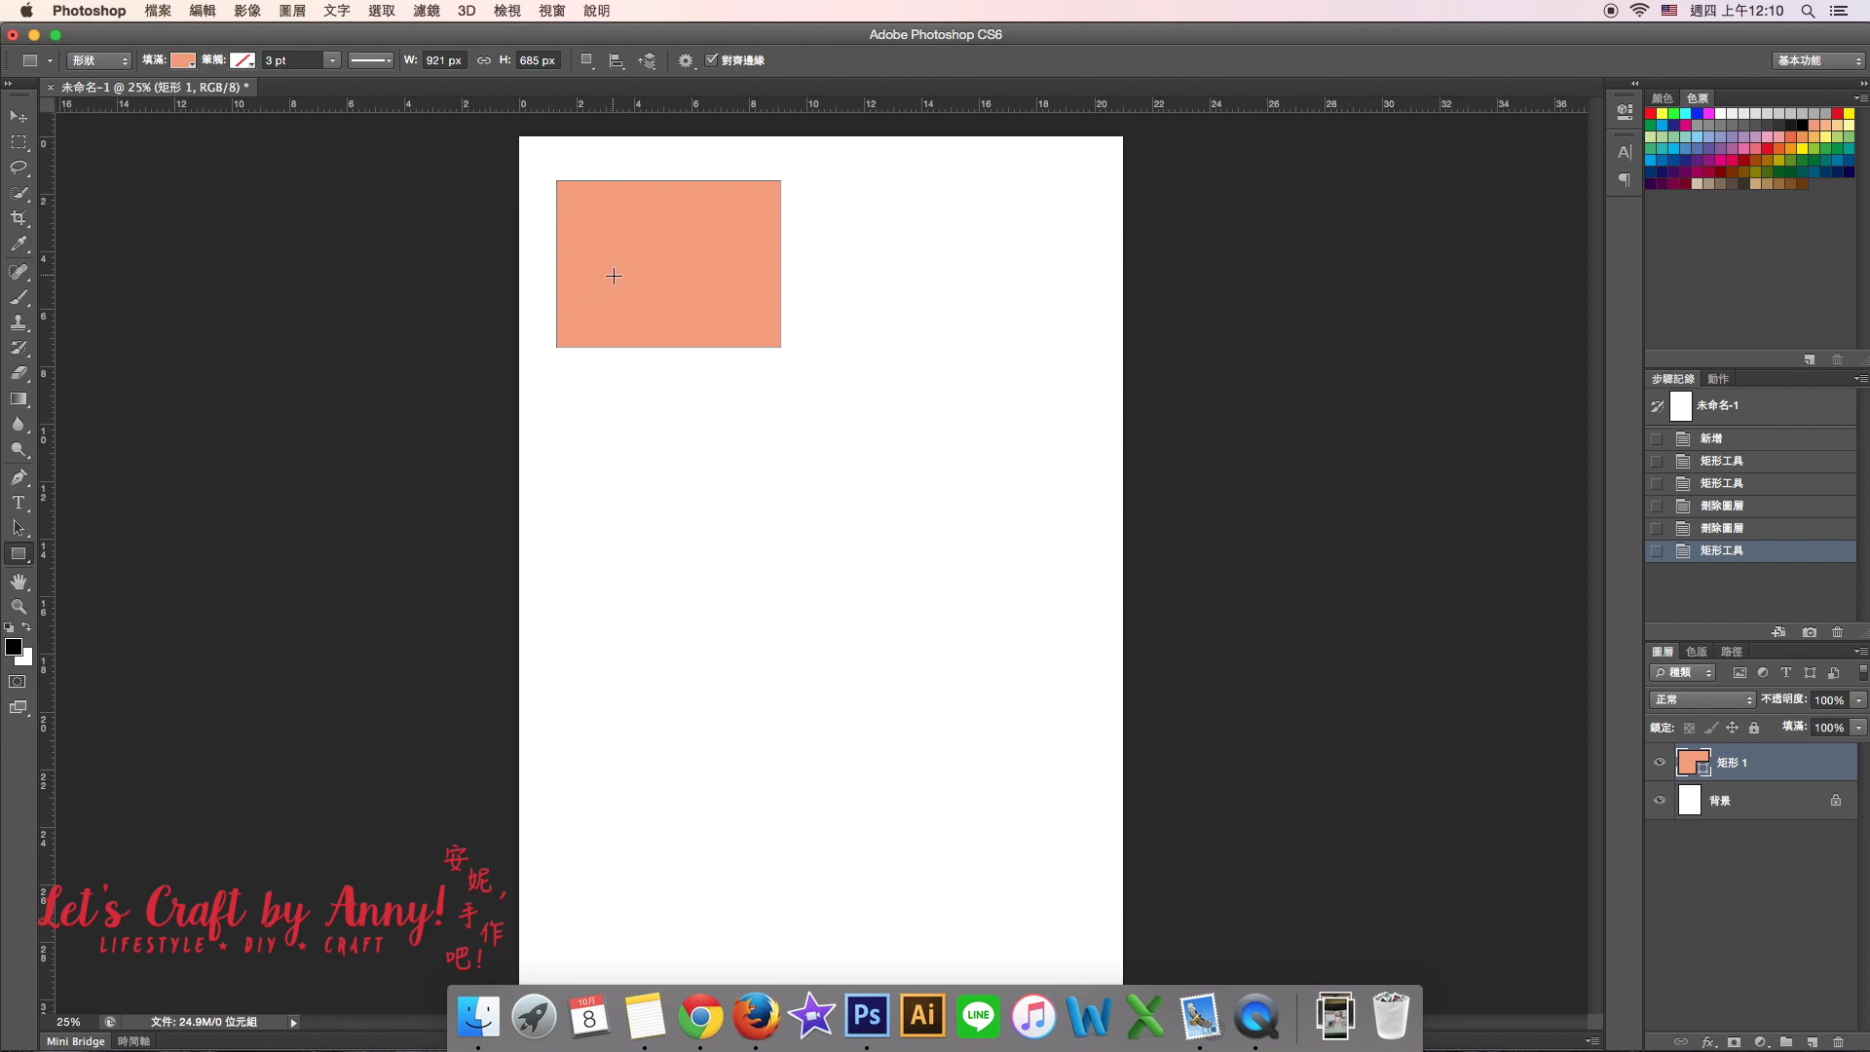
- Place photo DSC03224 from the photos folder, scale it to about 28%, and move it over the rectangle
left_click(17, 116)
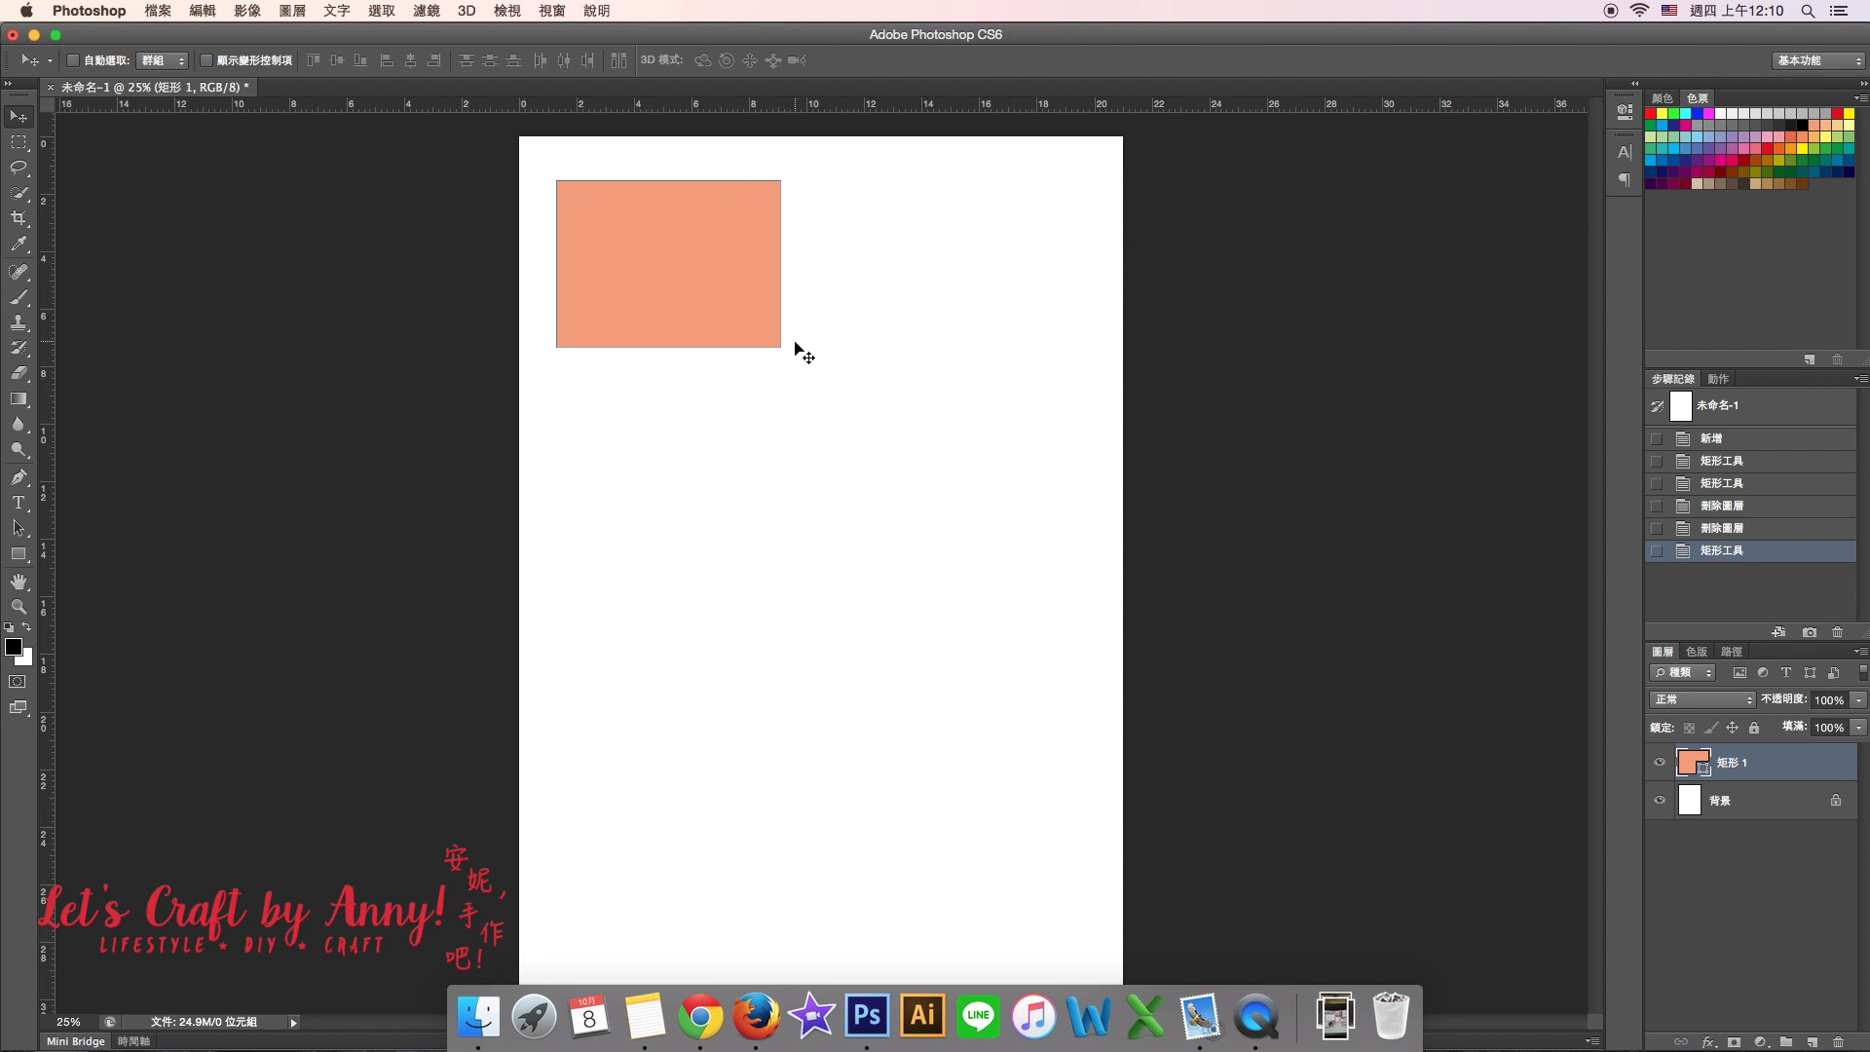
left_click(478, 1016)
left_click_drag(508, 168, 924, 164)
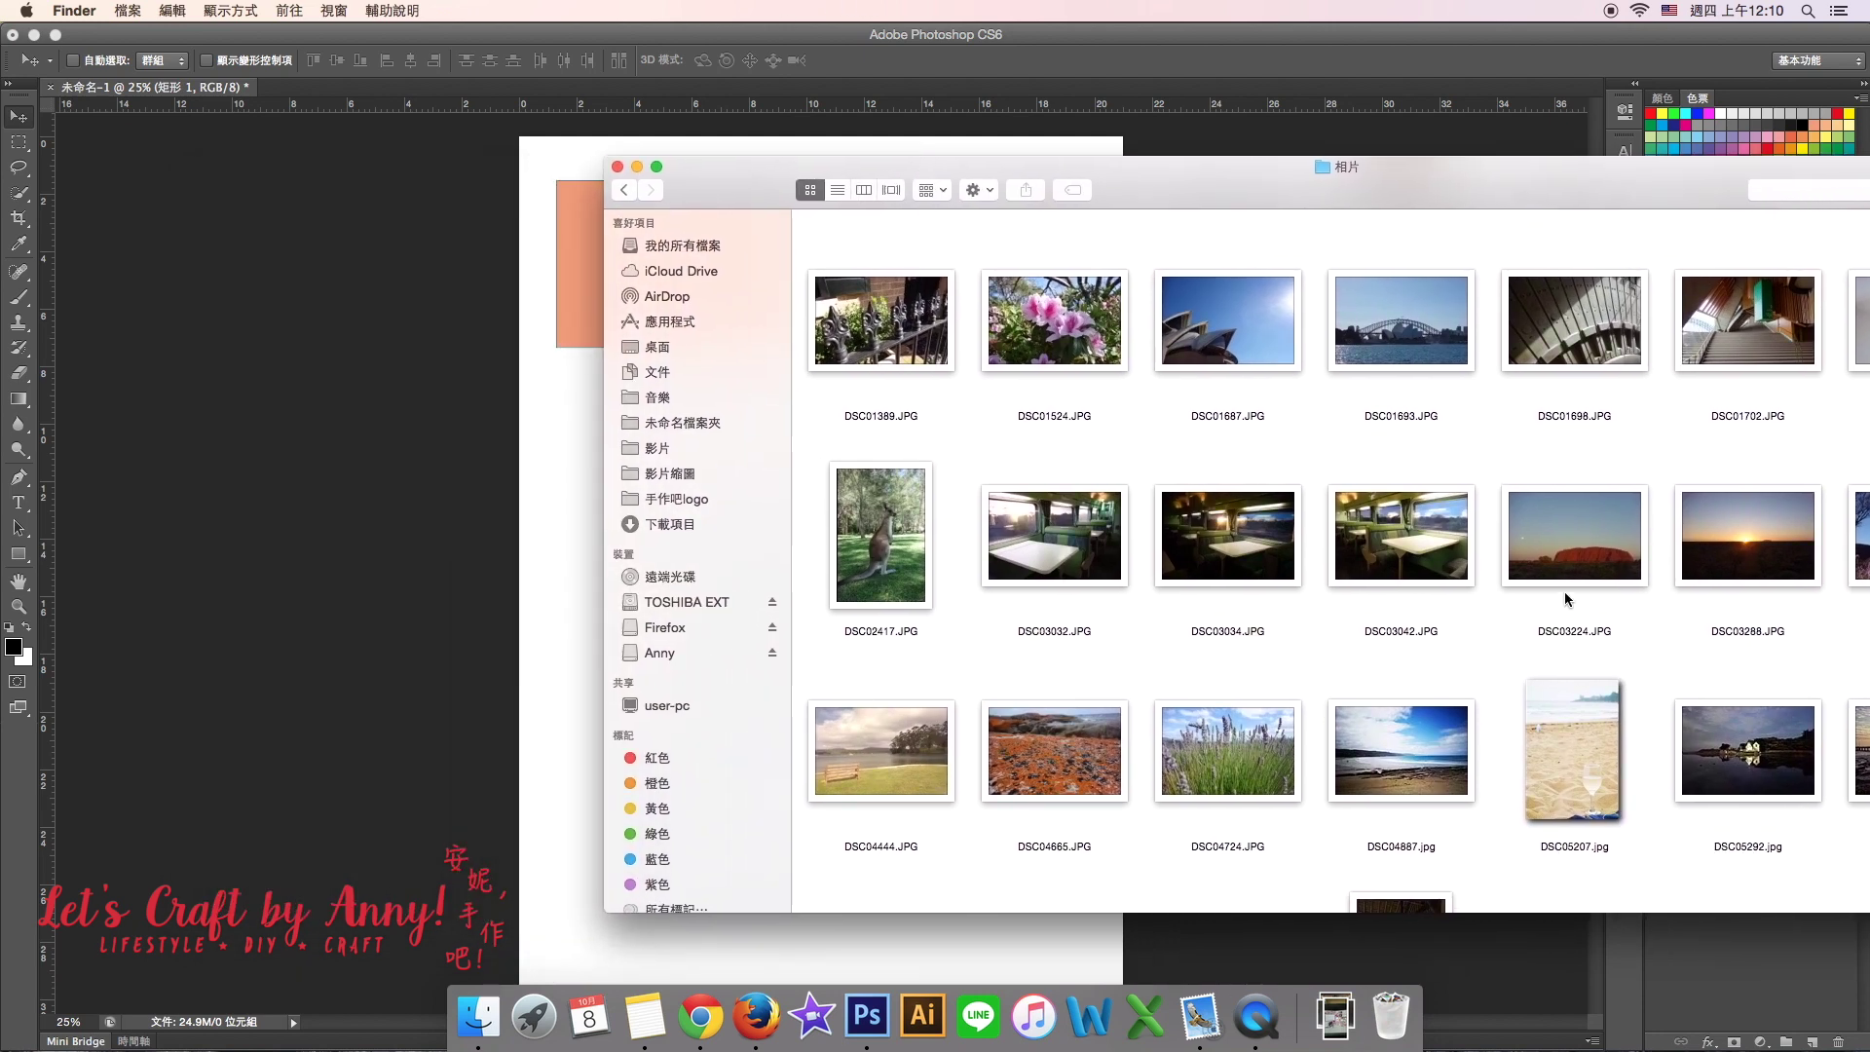
left_click_drag(1571, 565, 542, 504)
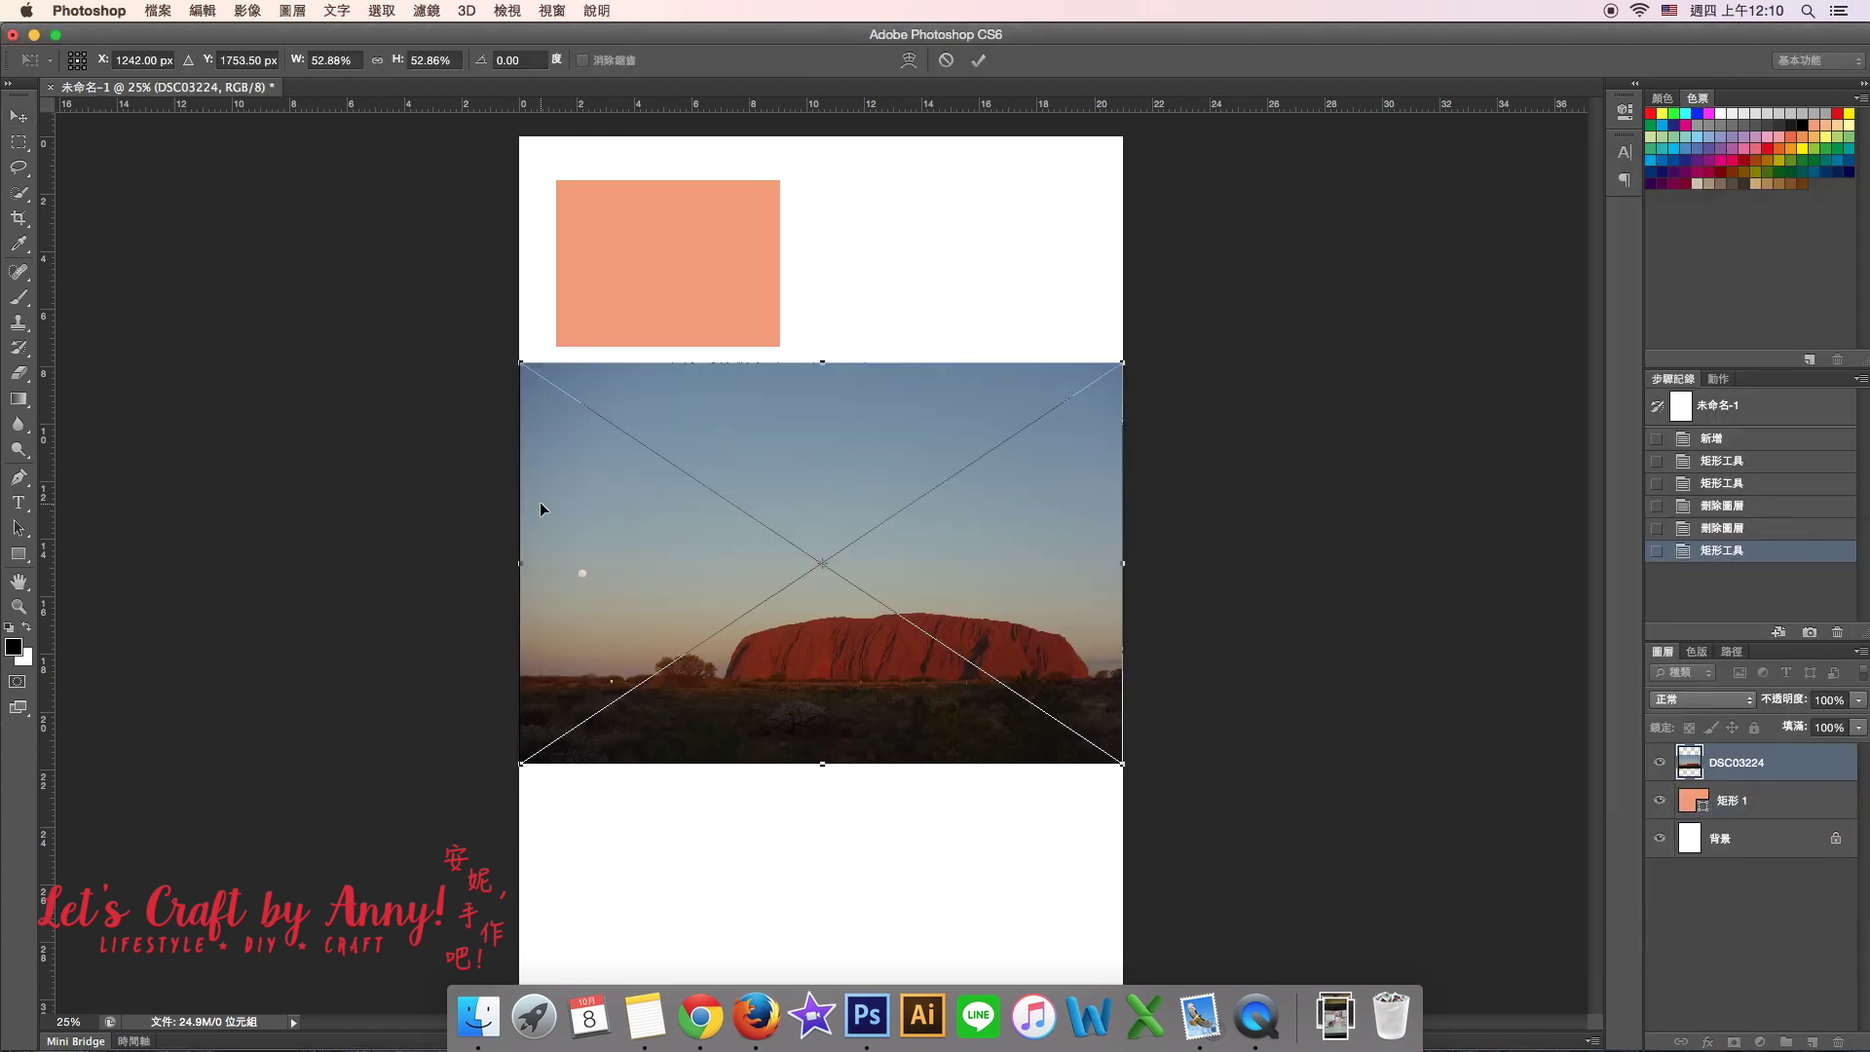
left_click_drag(781, 549, 709, 497)
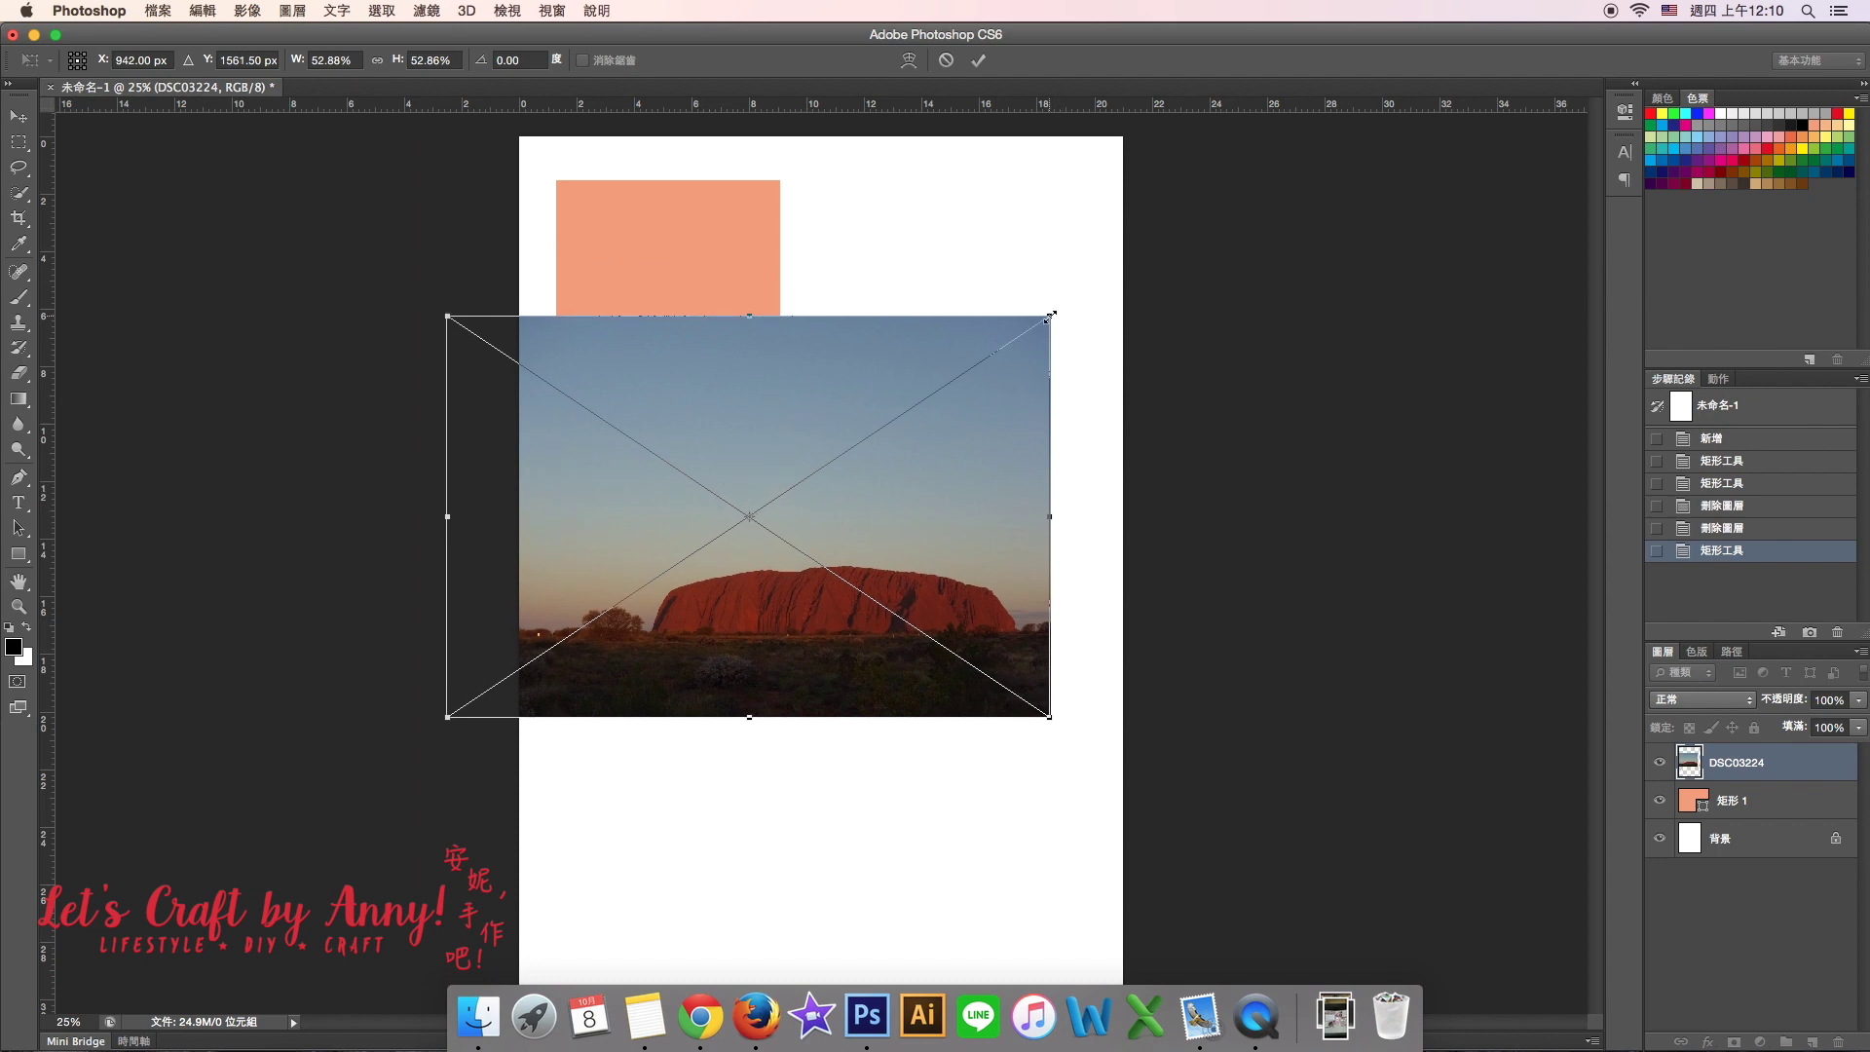
left_click_drag(1049, 316, 910, 407)
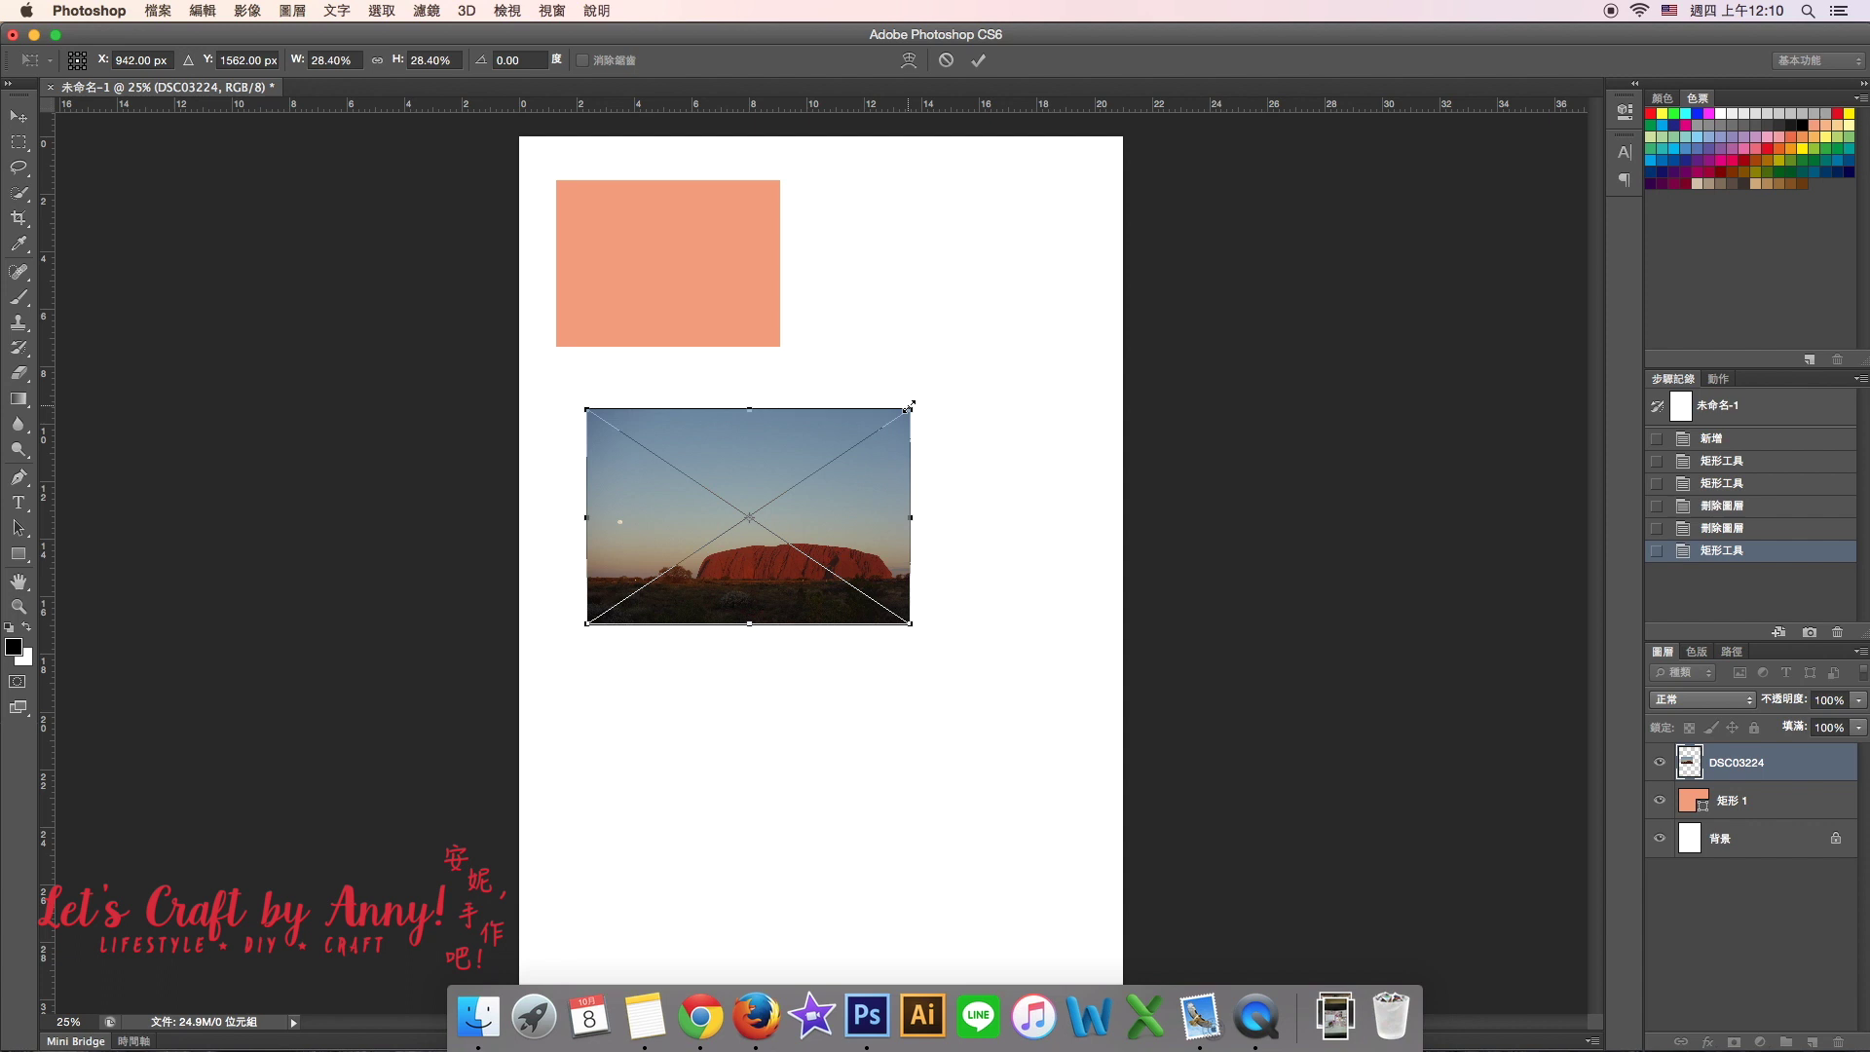
key("Return")
mouse_move(831, 503)
left_mouse_down()
mouse_move(762, 273)
mouse_move(790, 469)
mouse_move(715, 266)
left_mouse_up()
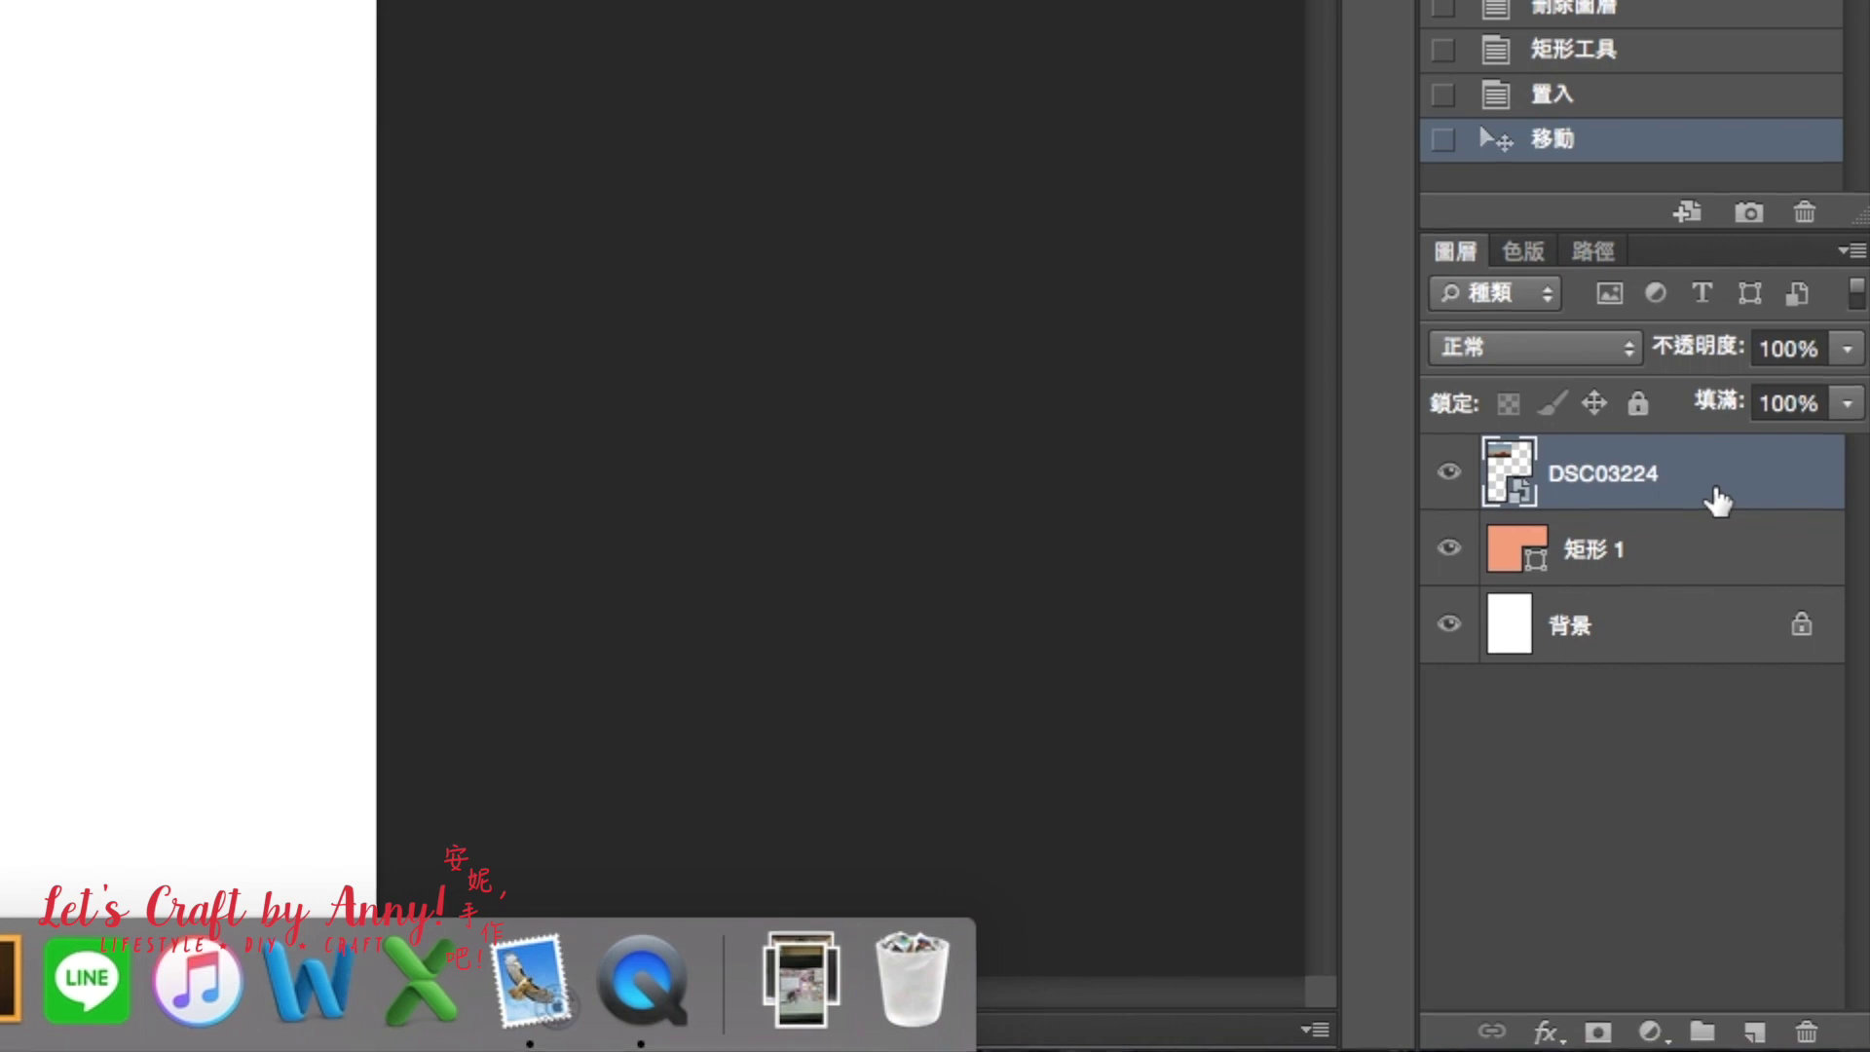
- Apply Create Clipping Mask to clip the DSC03224 photo layer to the salmon rectangle
right_click(1718, 500)
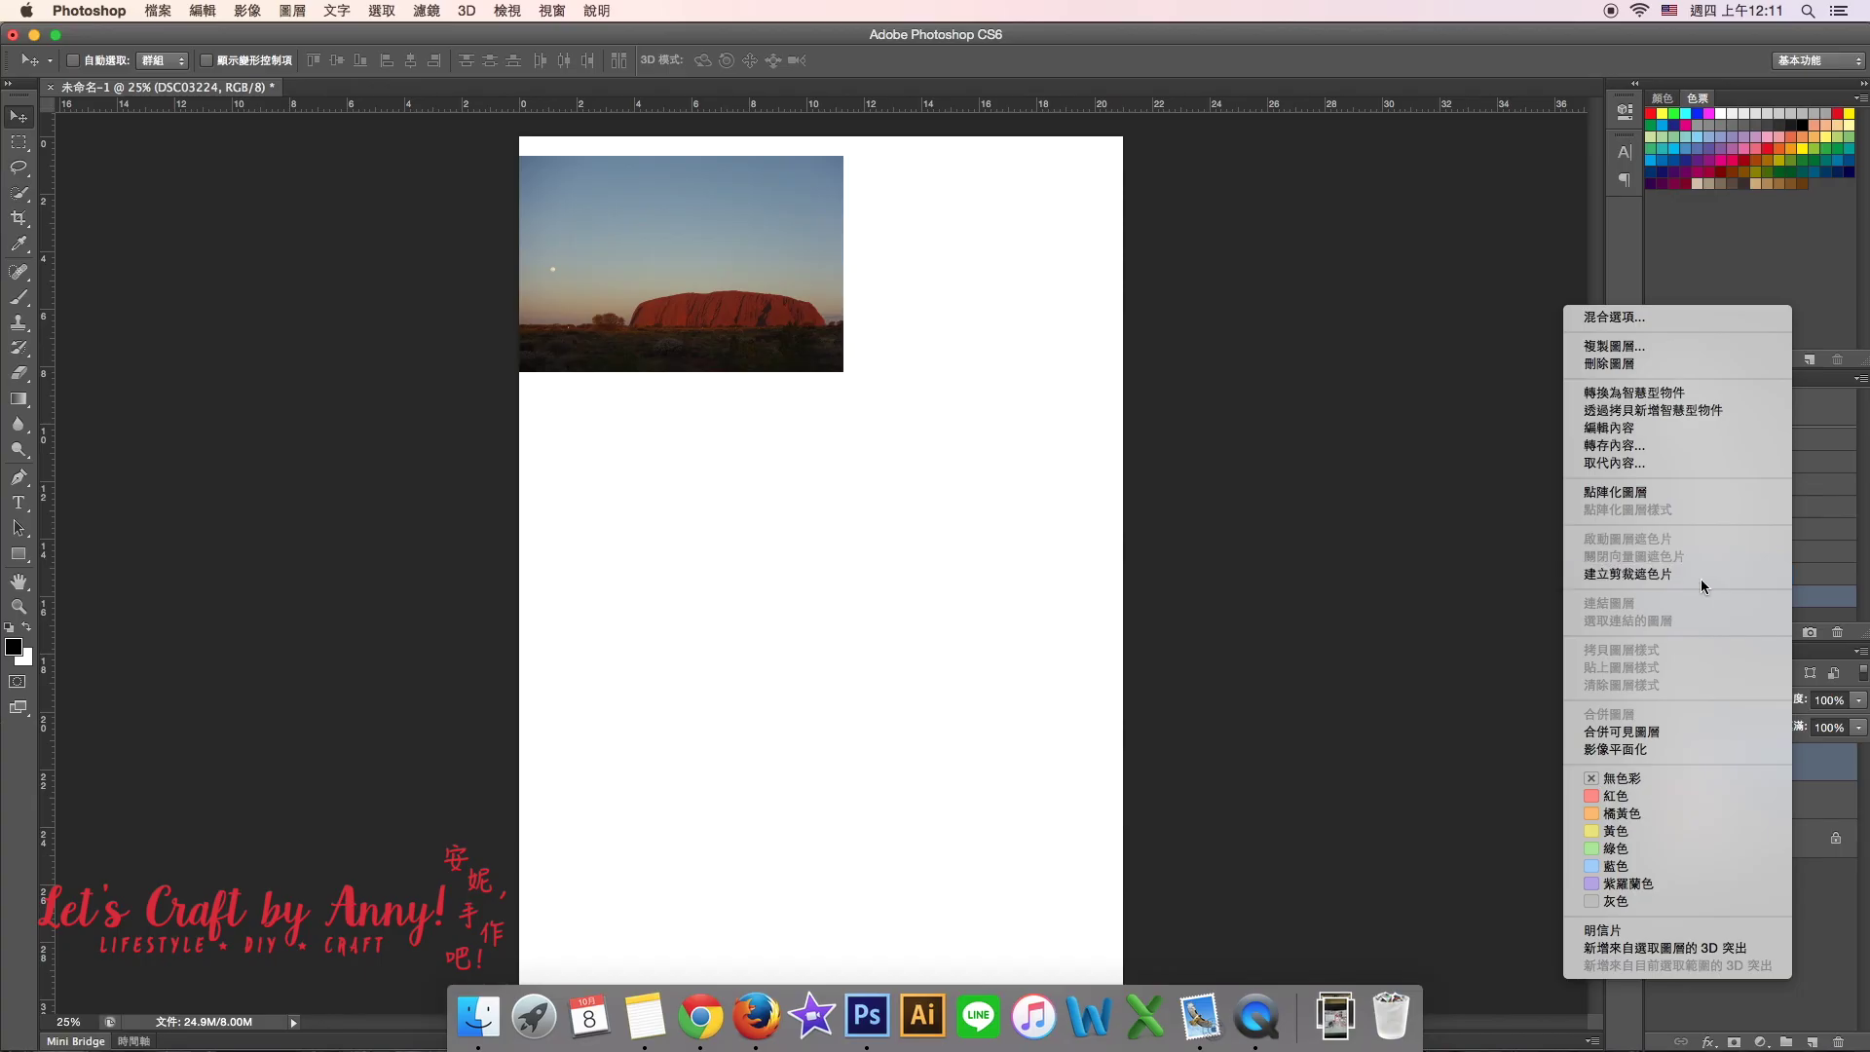
left_click(1532, 103)
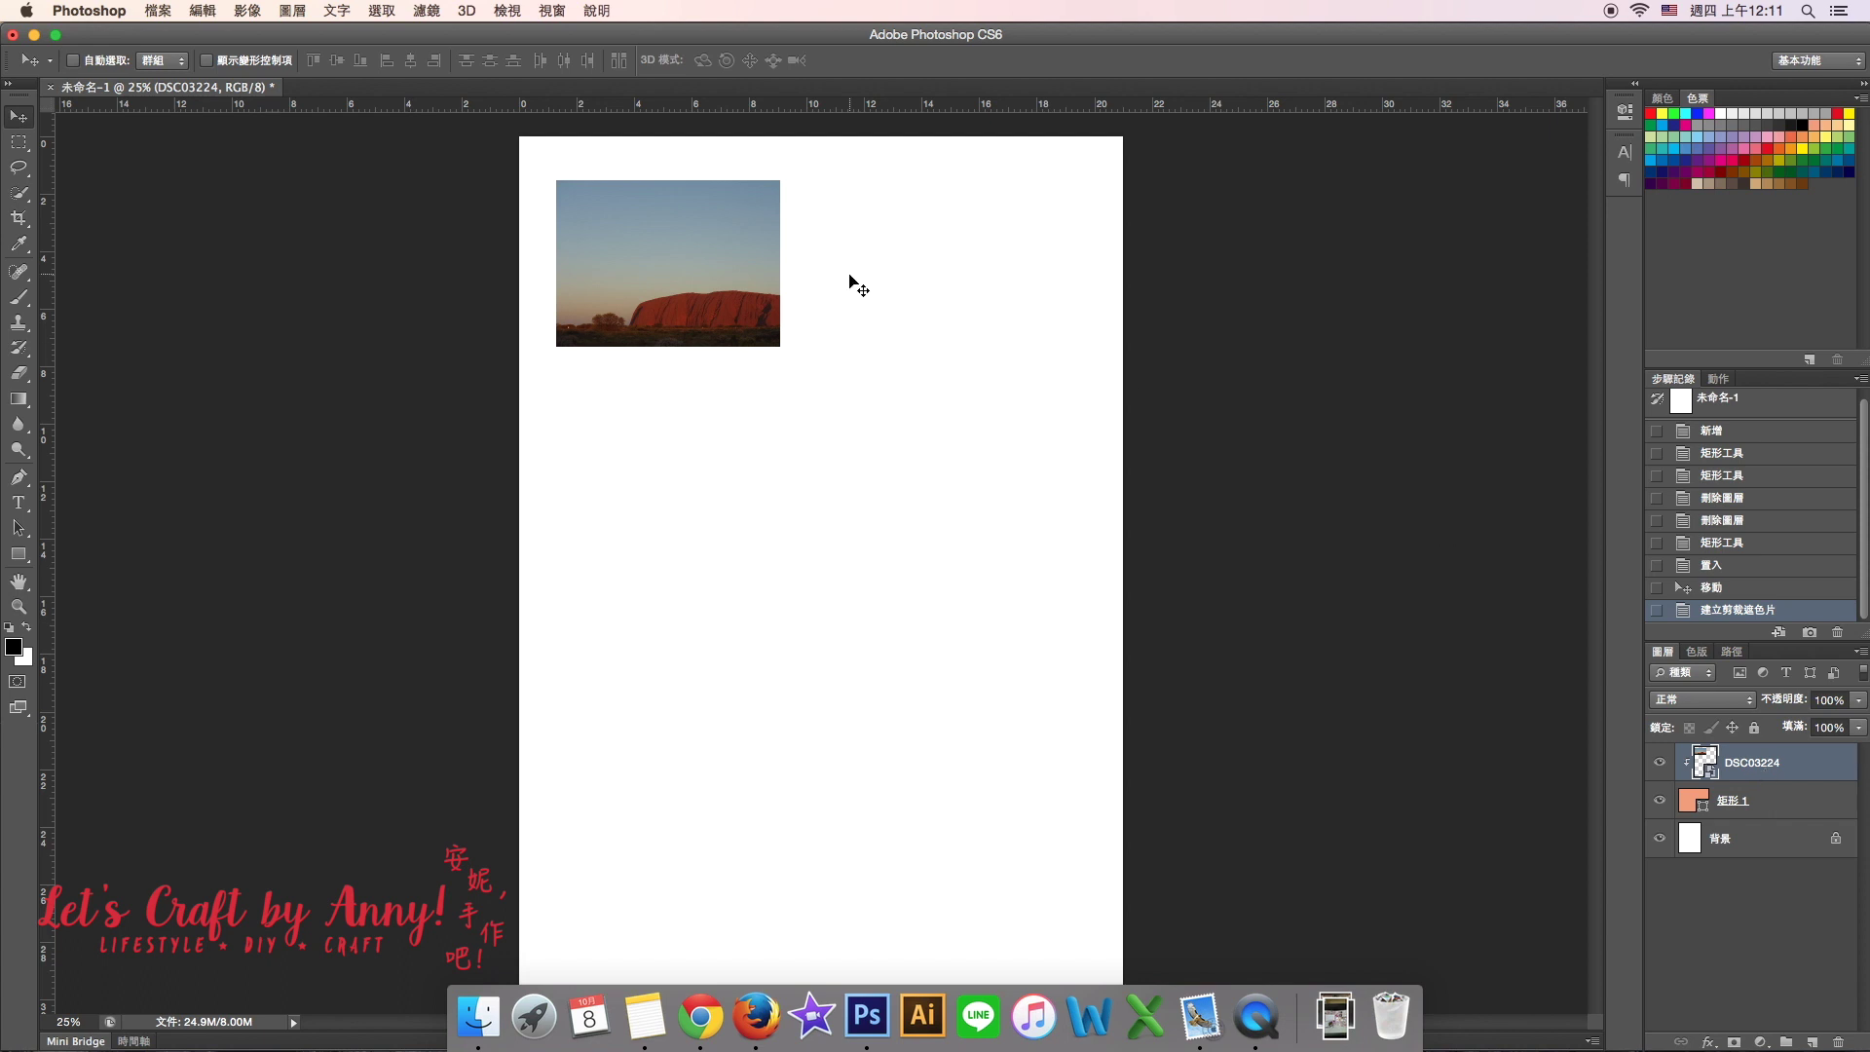
- Reposition and Free Transform the clipped sunset photo to about 22%, then select it with its rectangle
mouse_move(663, 259)
left_mouse_down()
mouse_move(624, 244)
mouse_move(611, 259)
left_mouse_up()
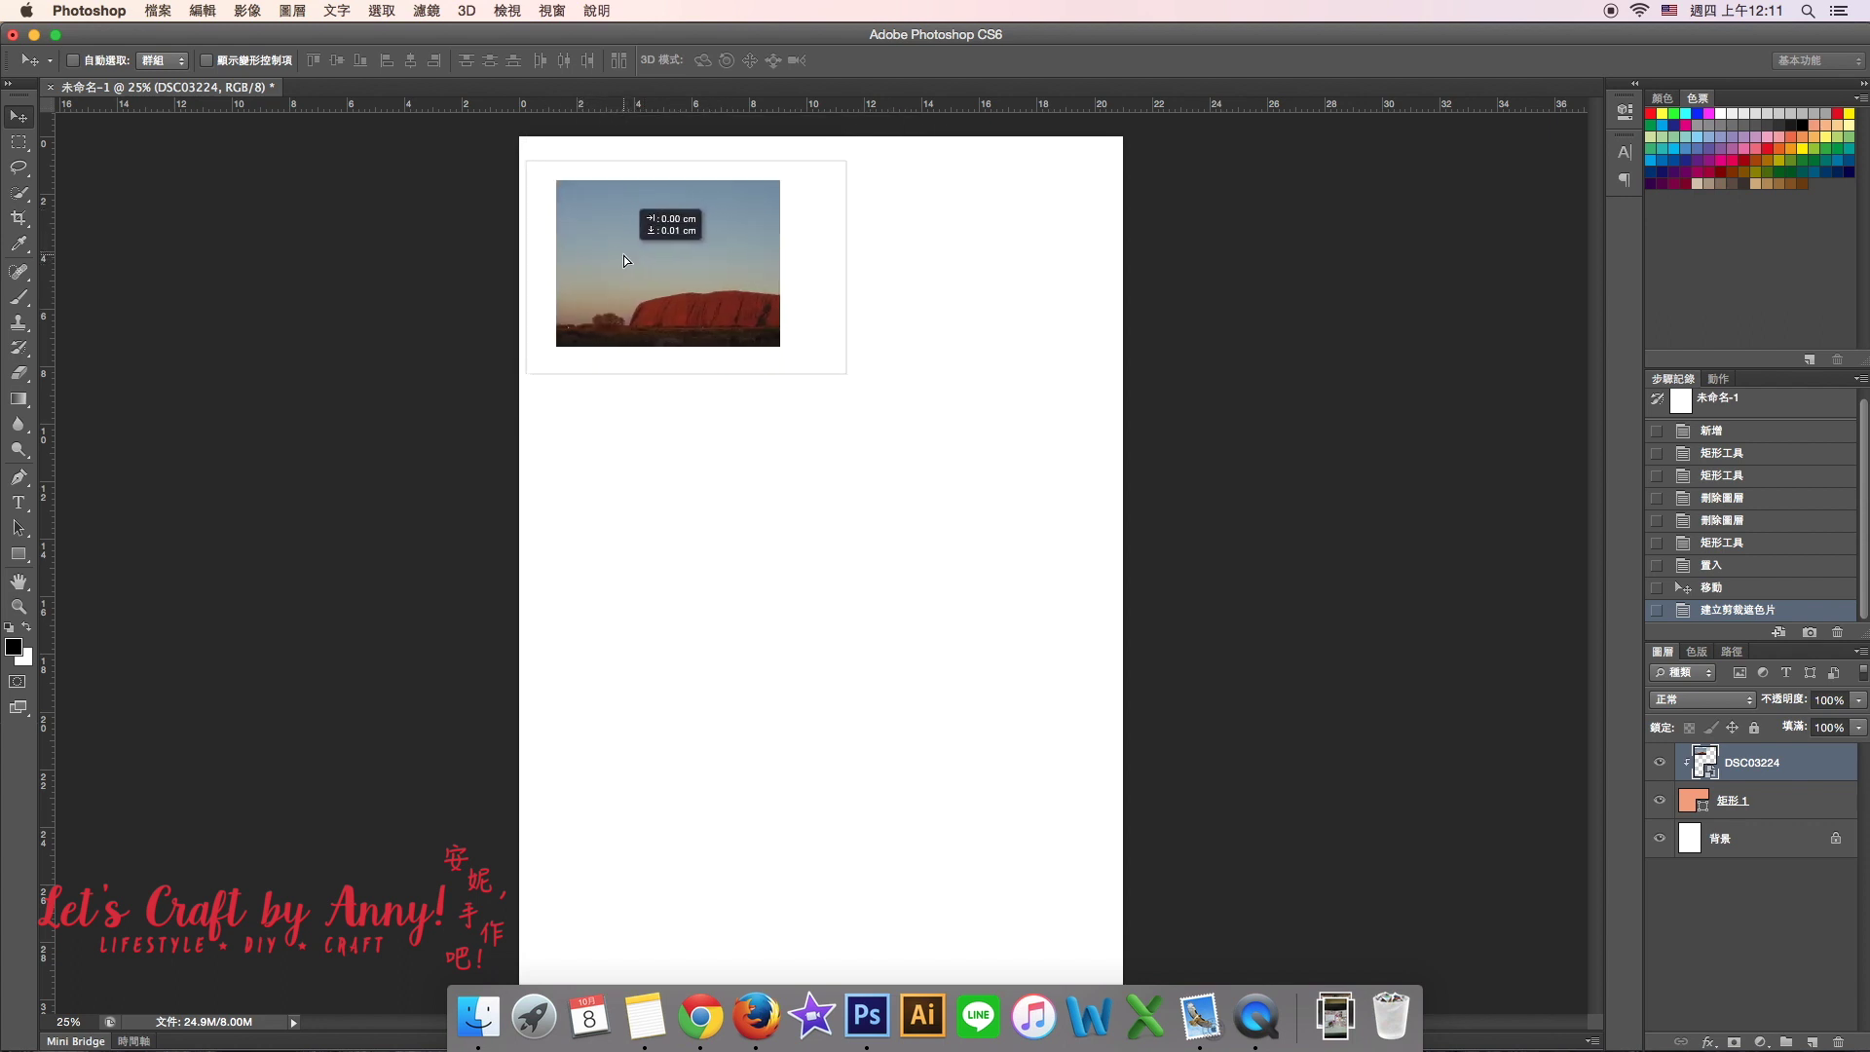
left_click_drag(611, 259, 623, 255)
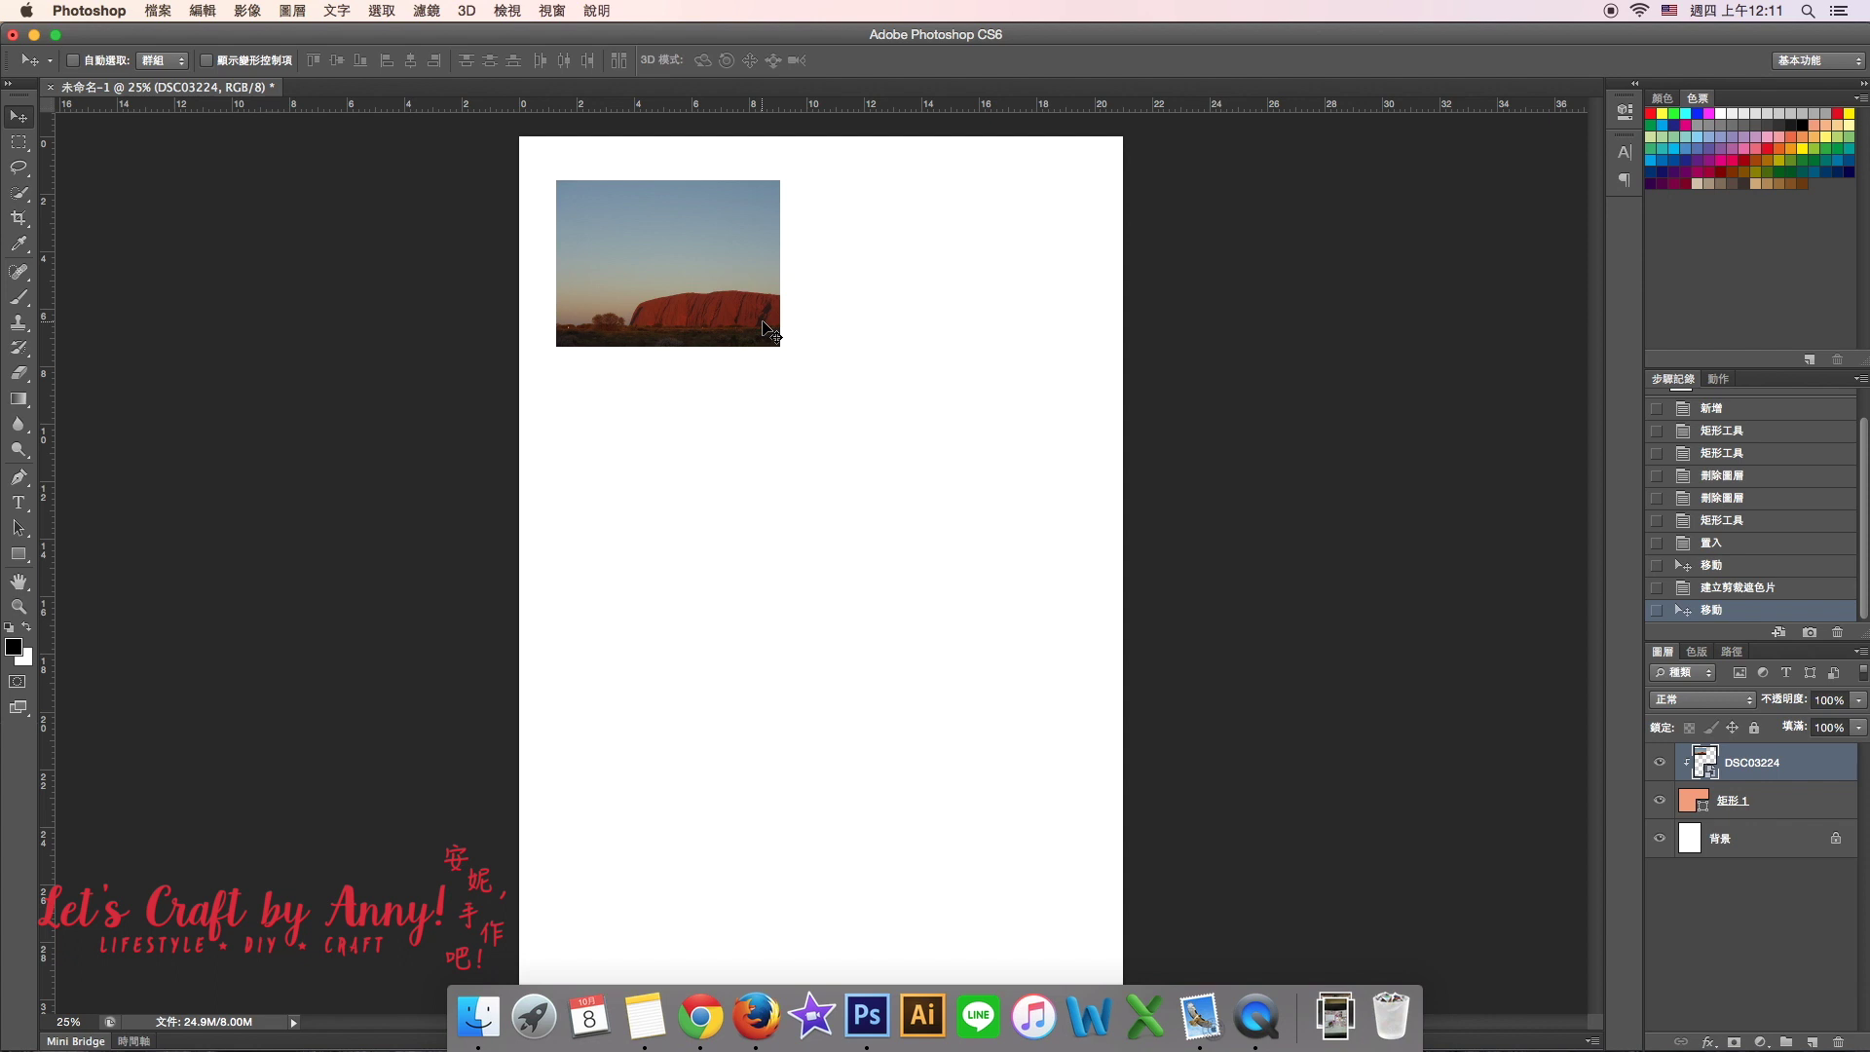
key("ctrl+t")
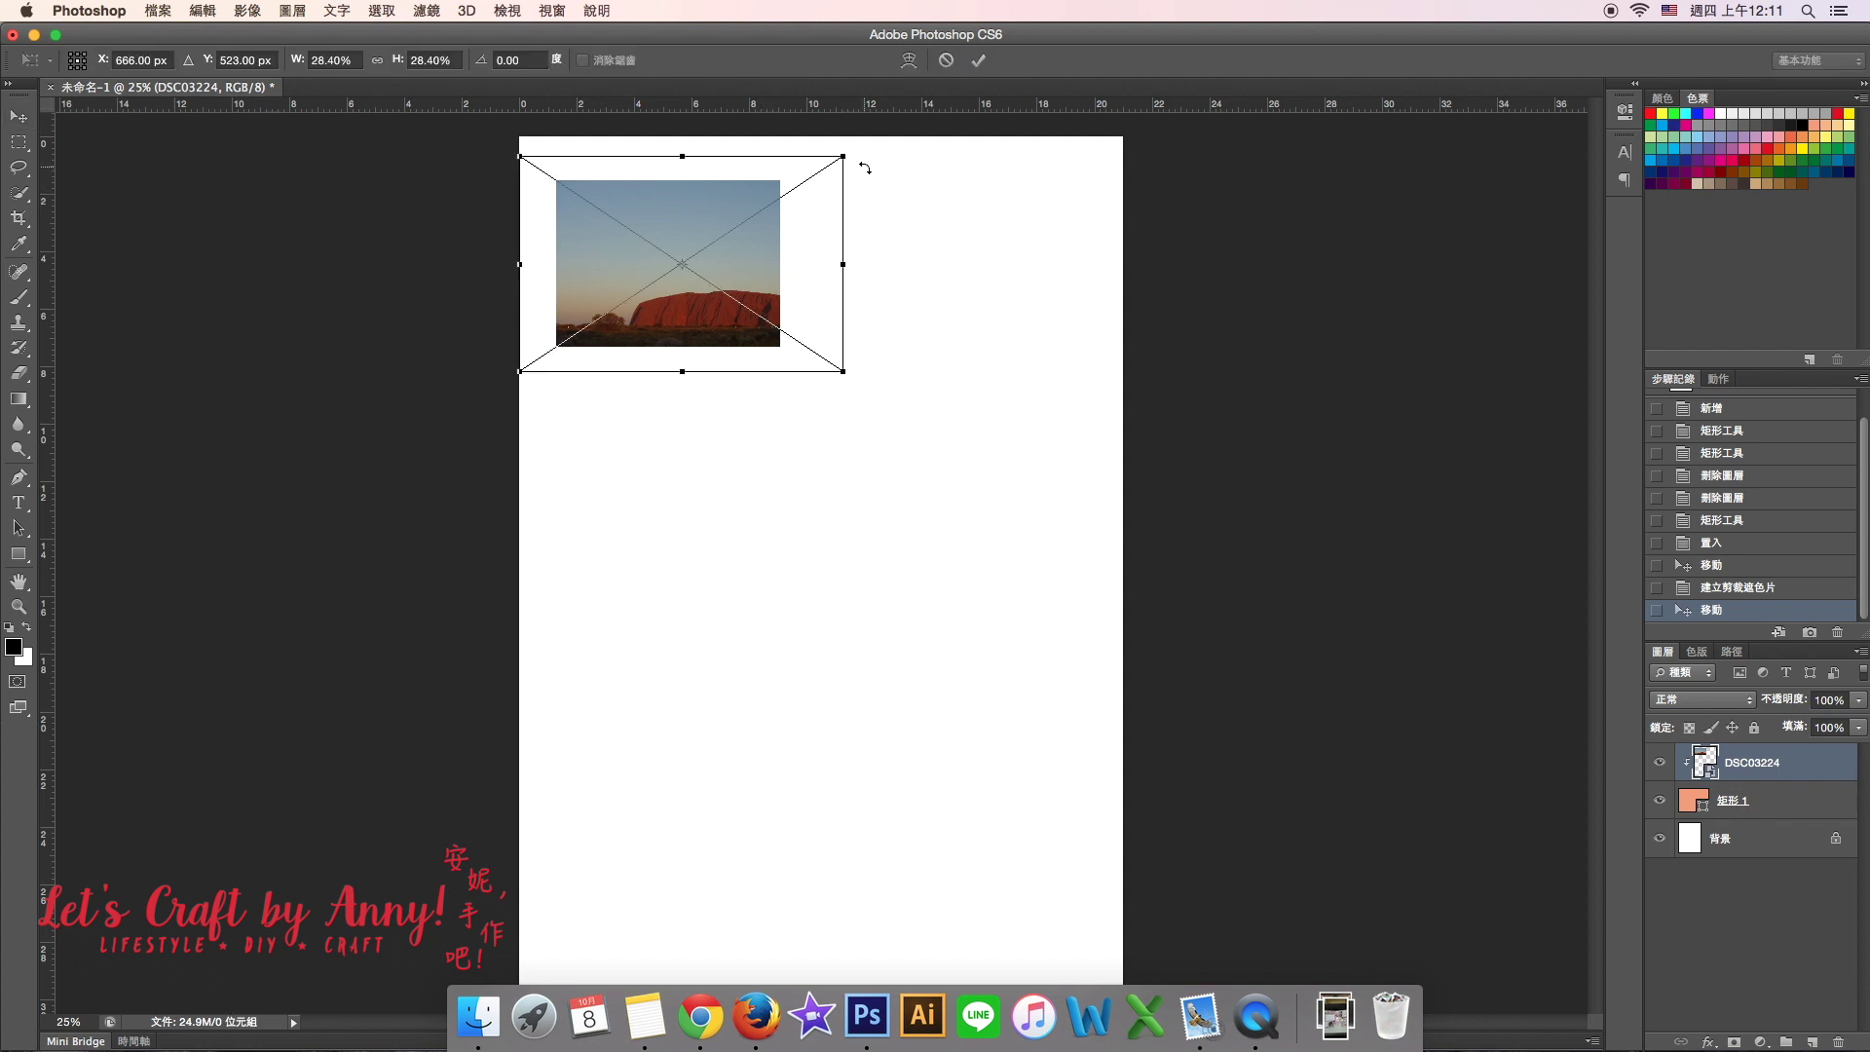
left_click_drag(846, 156, 806, 176)
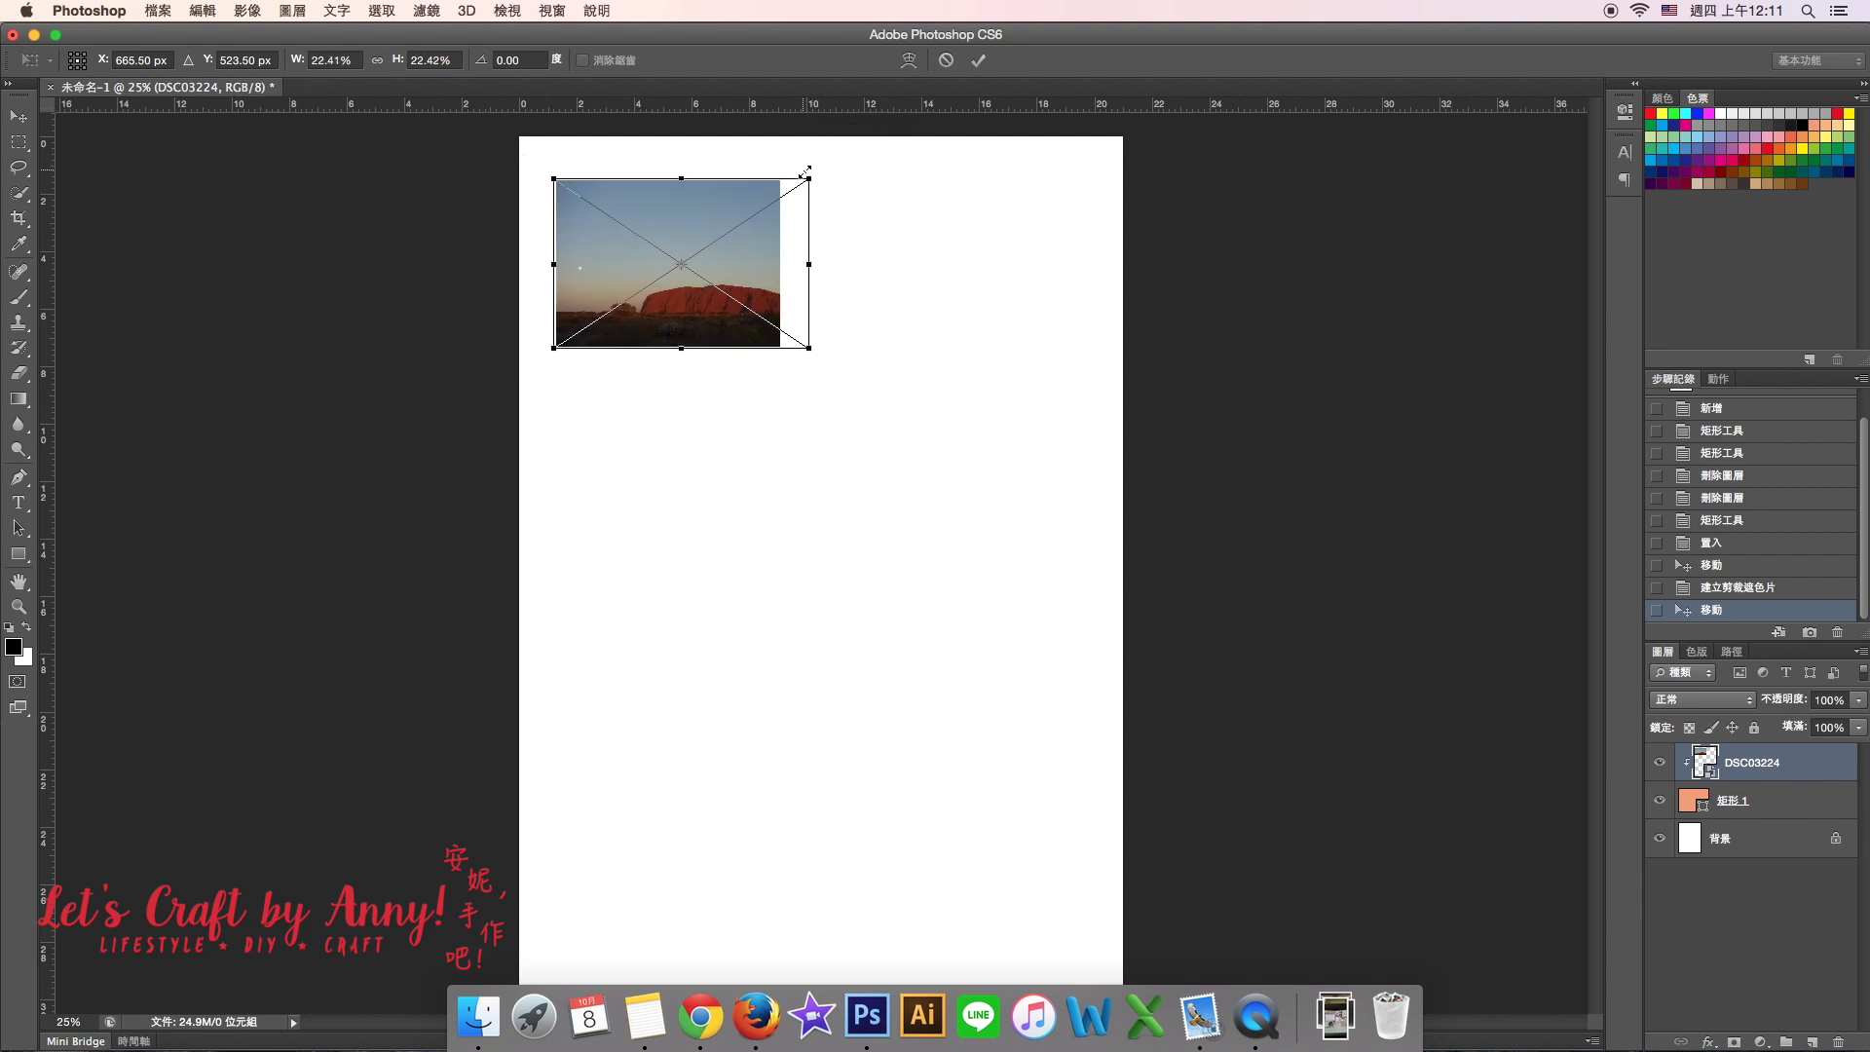
key("Left")
key("Left")
key("Left")
key("Left")
key("Left")
key("Left")
key("Left")
key("Left")
key("Left")
key("Left")
key("Left")
key("Left")
key("Left")
key("Left")
key("Left")
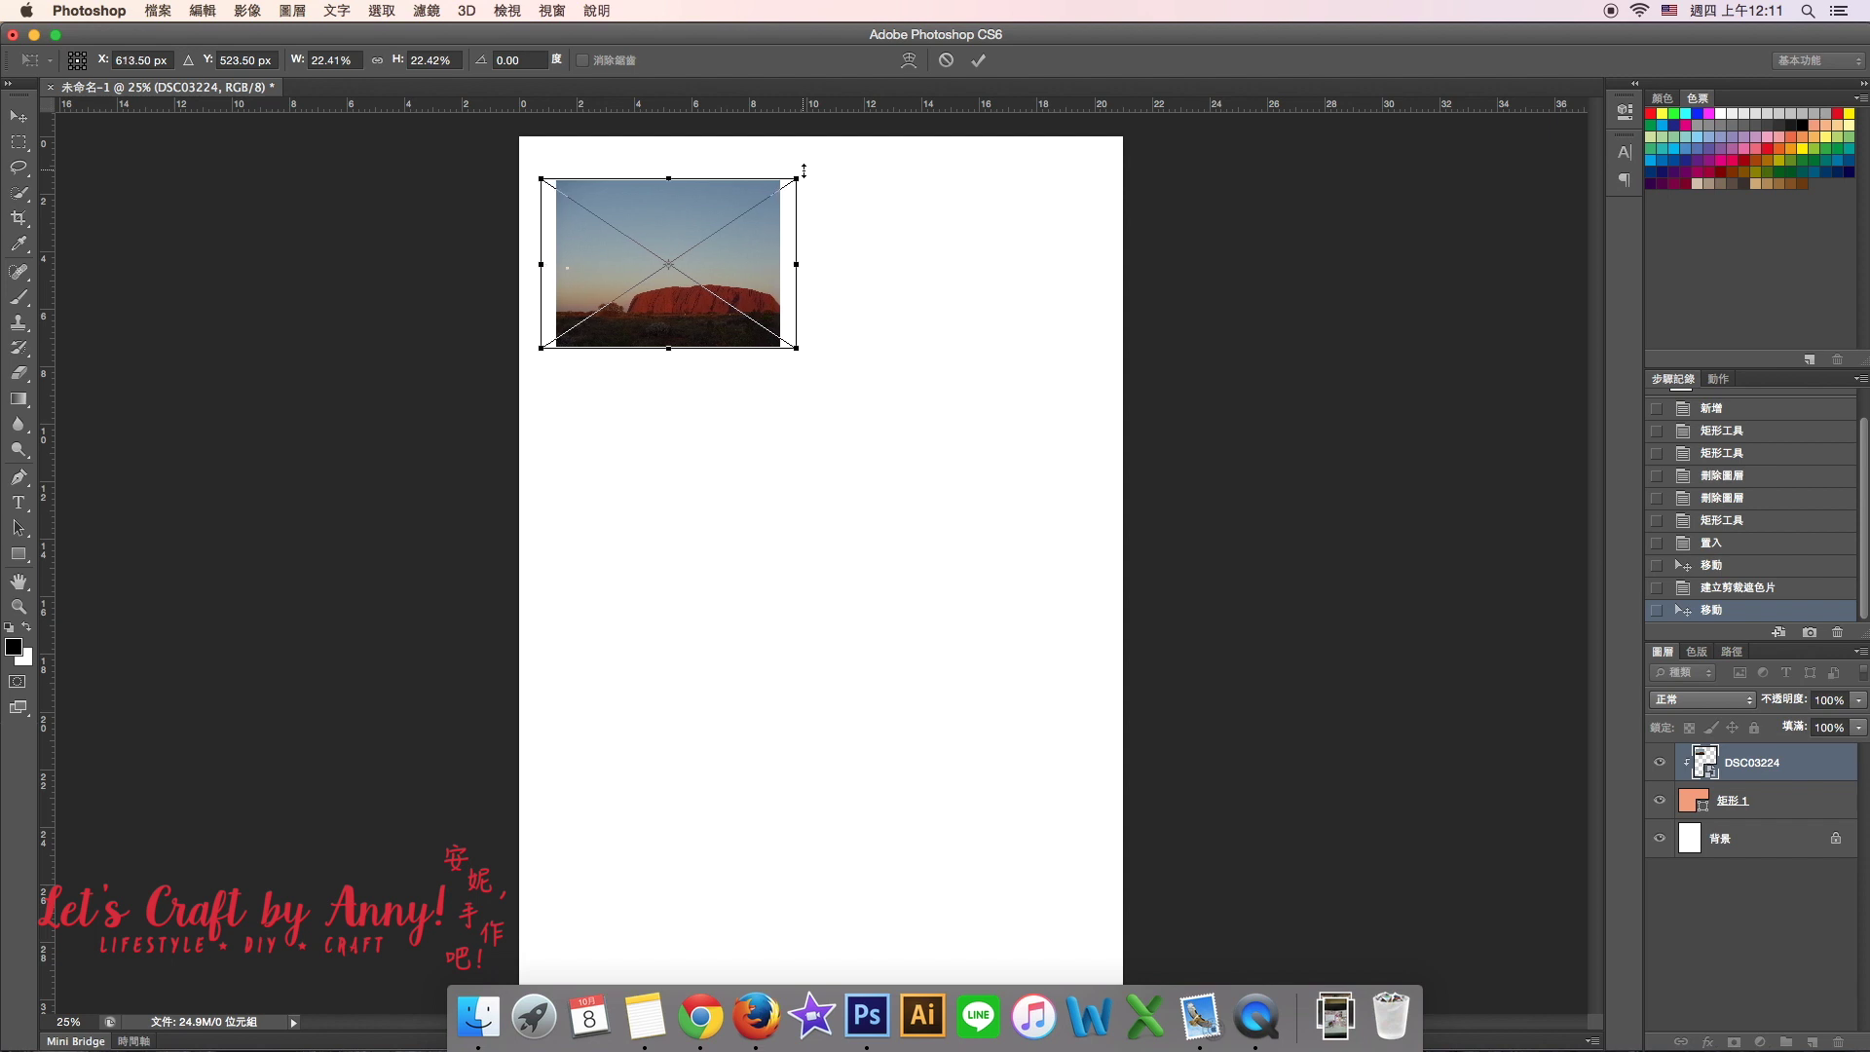
key("Return")
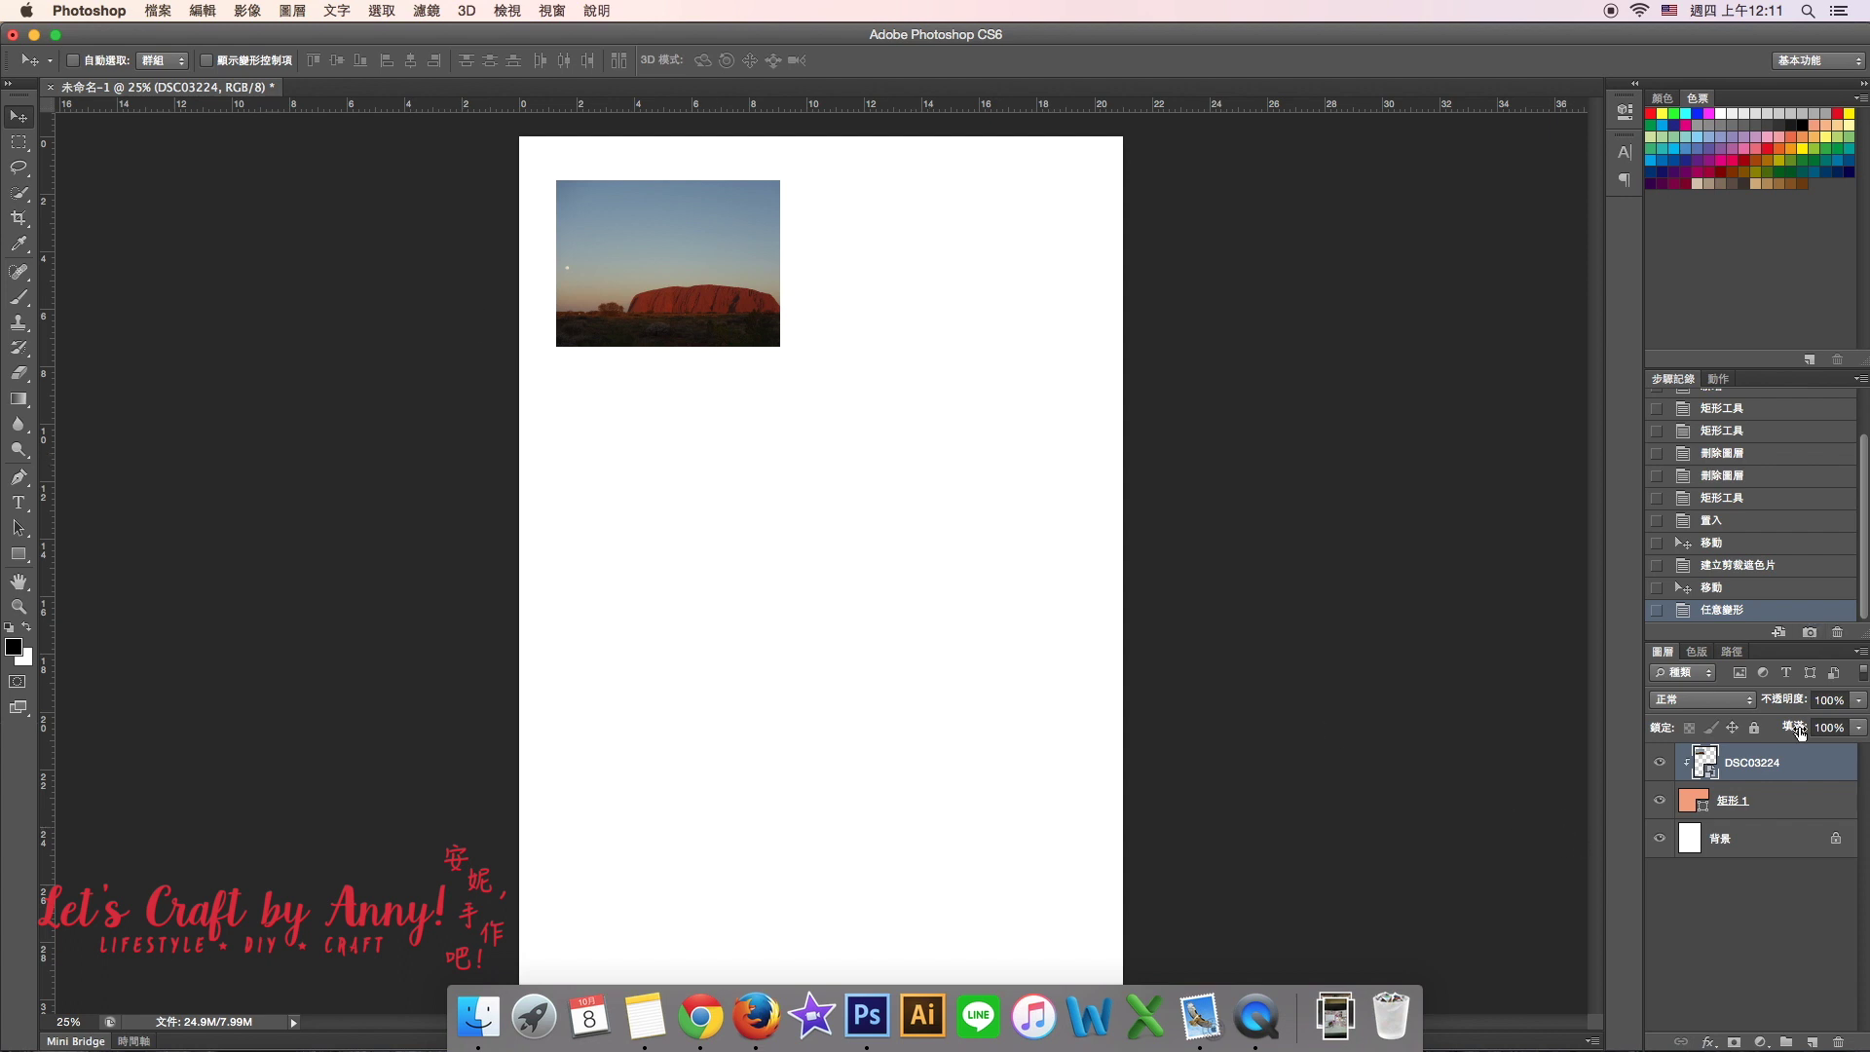
left_click(1814, 816, "shift")
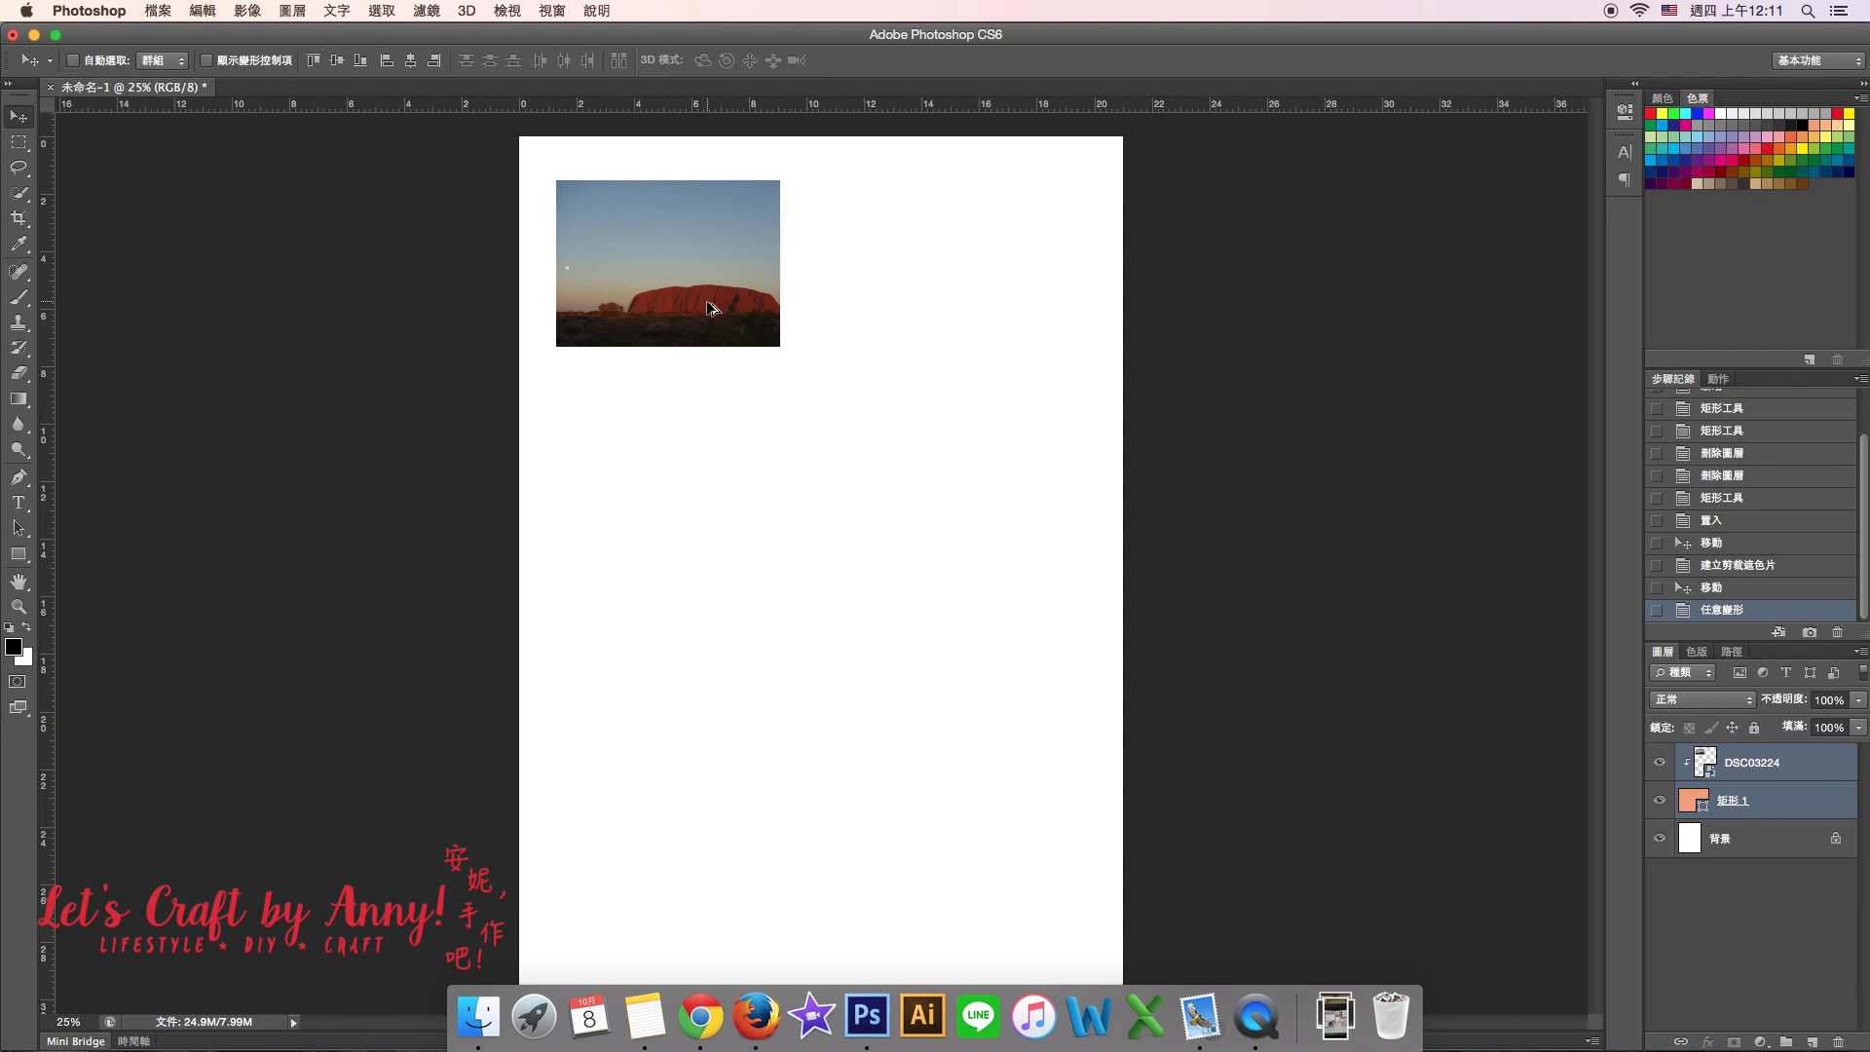
- Duplicate the framed photo into the right-hand column and select both first-row pairs
left_click_drag(710, 302, 733, 302)
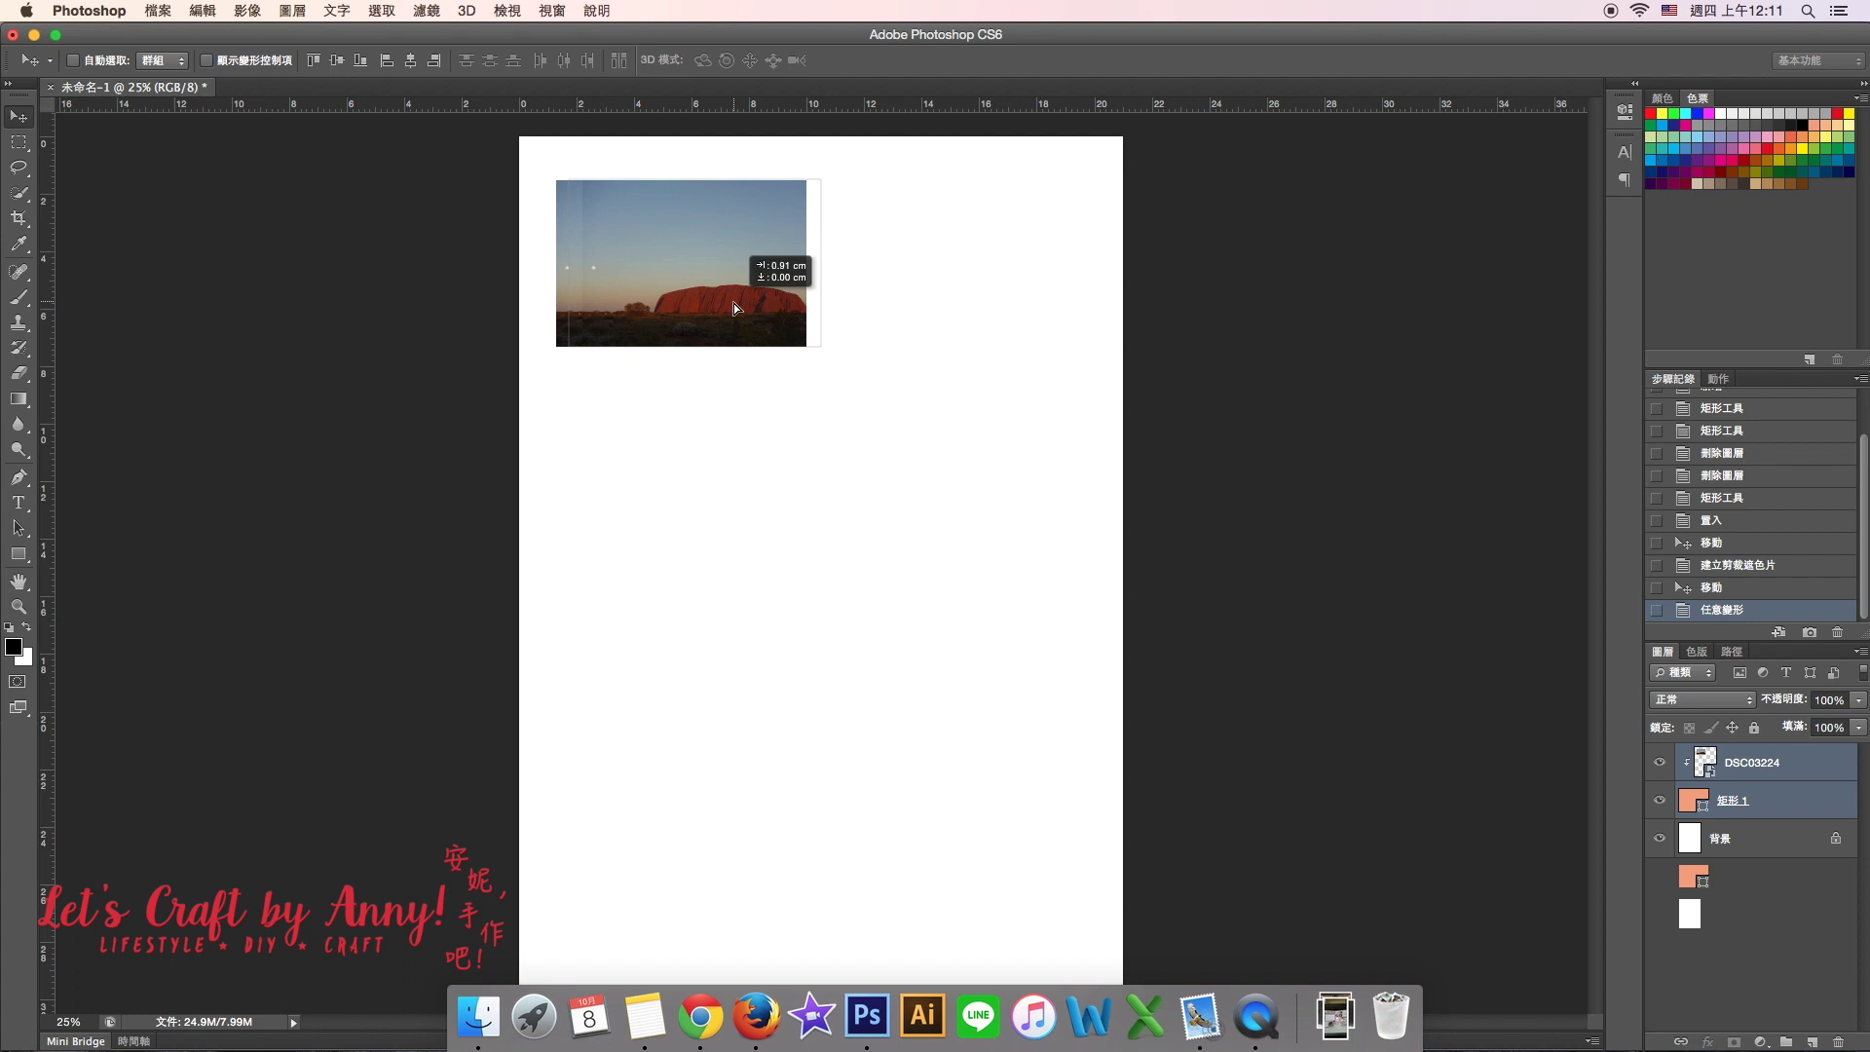
left_click_drag(734, 308, 959, 307)
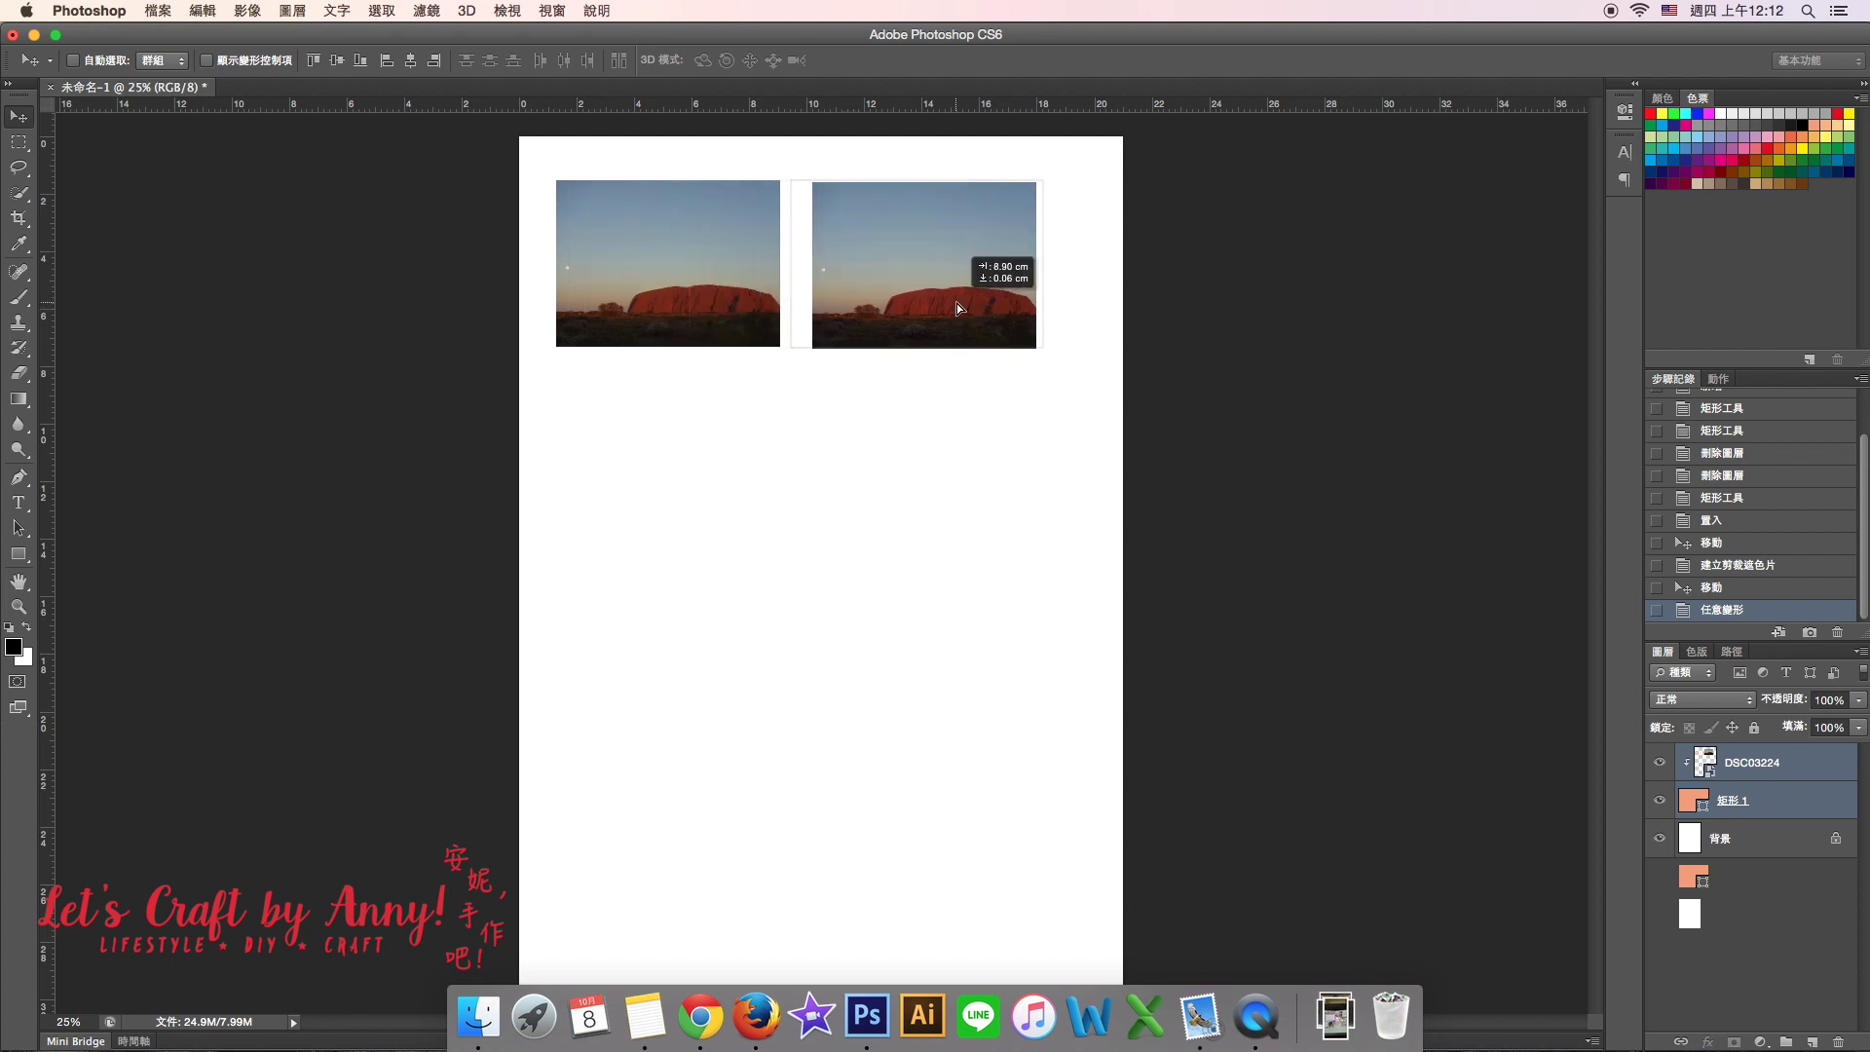
left_click_drag(959, 307, 956, 304)
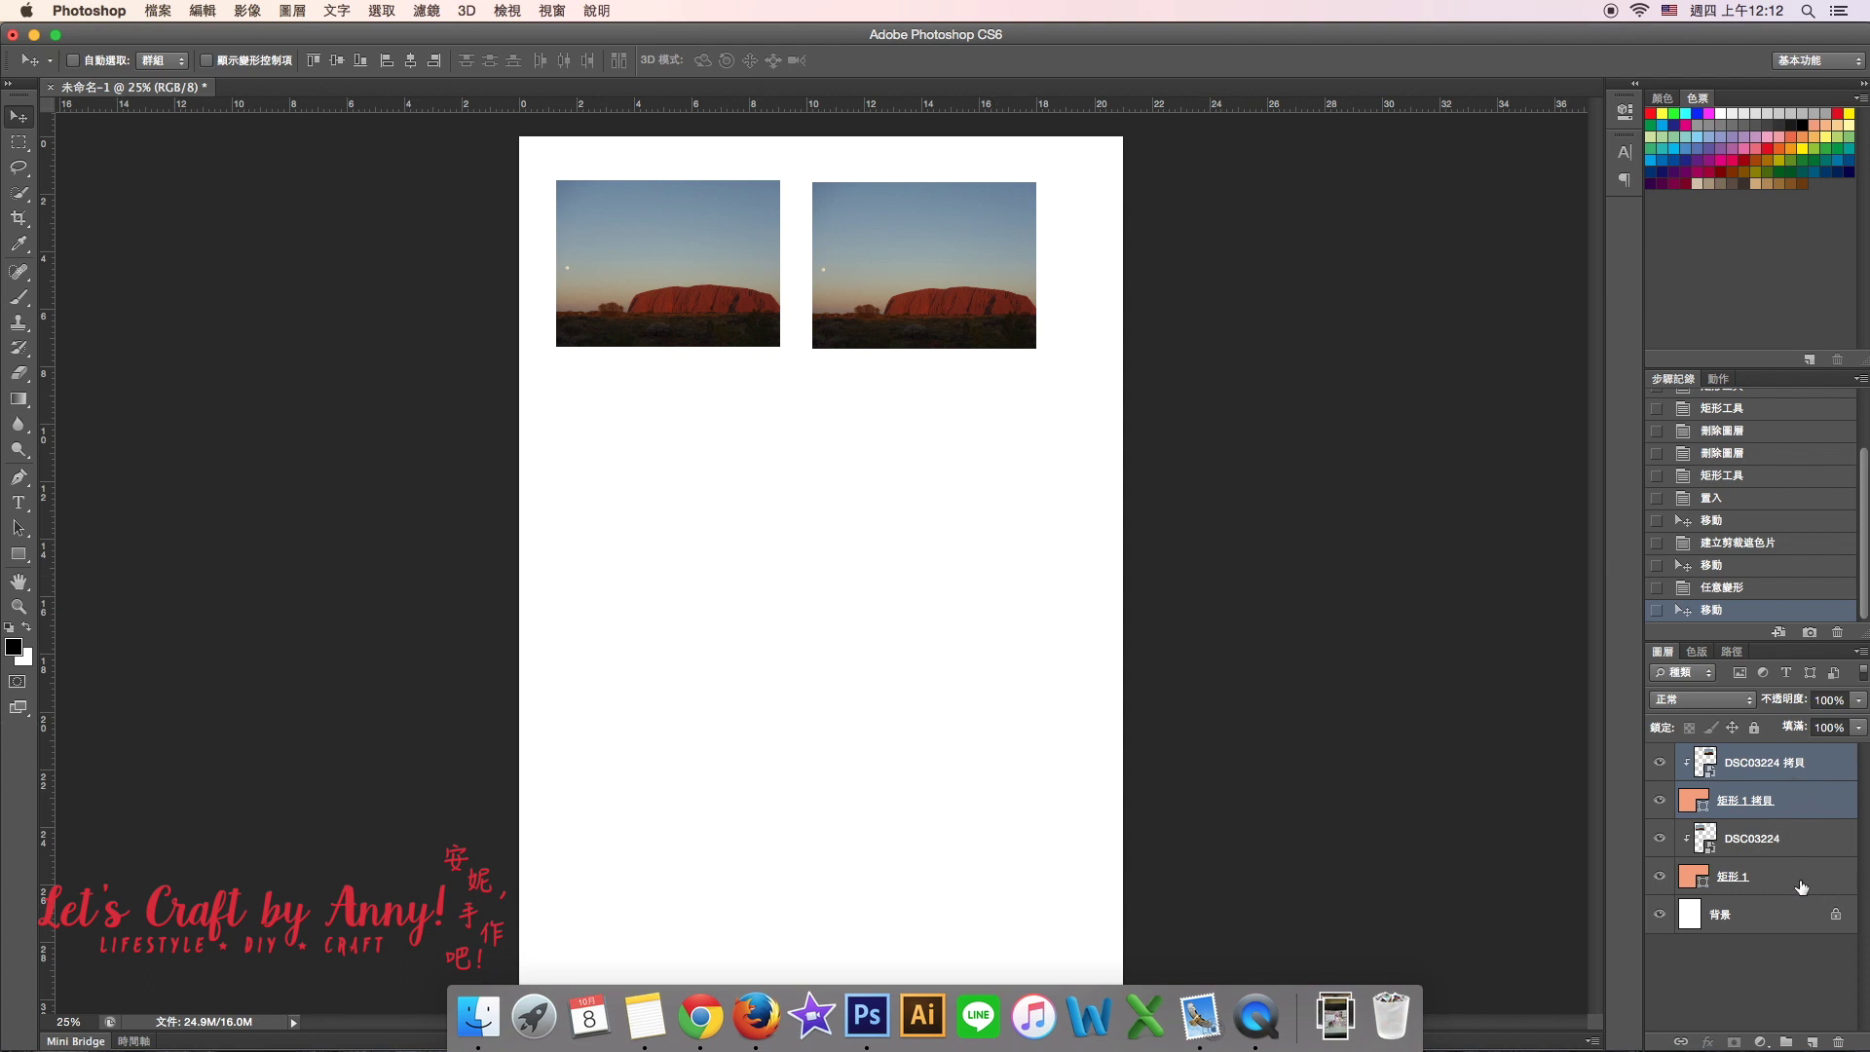
left_click(1803, 886, "shift")
left_click(1819, 778)
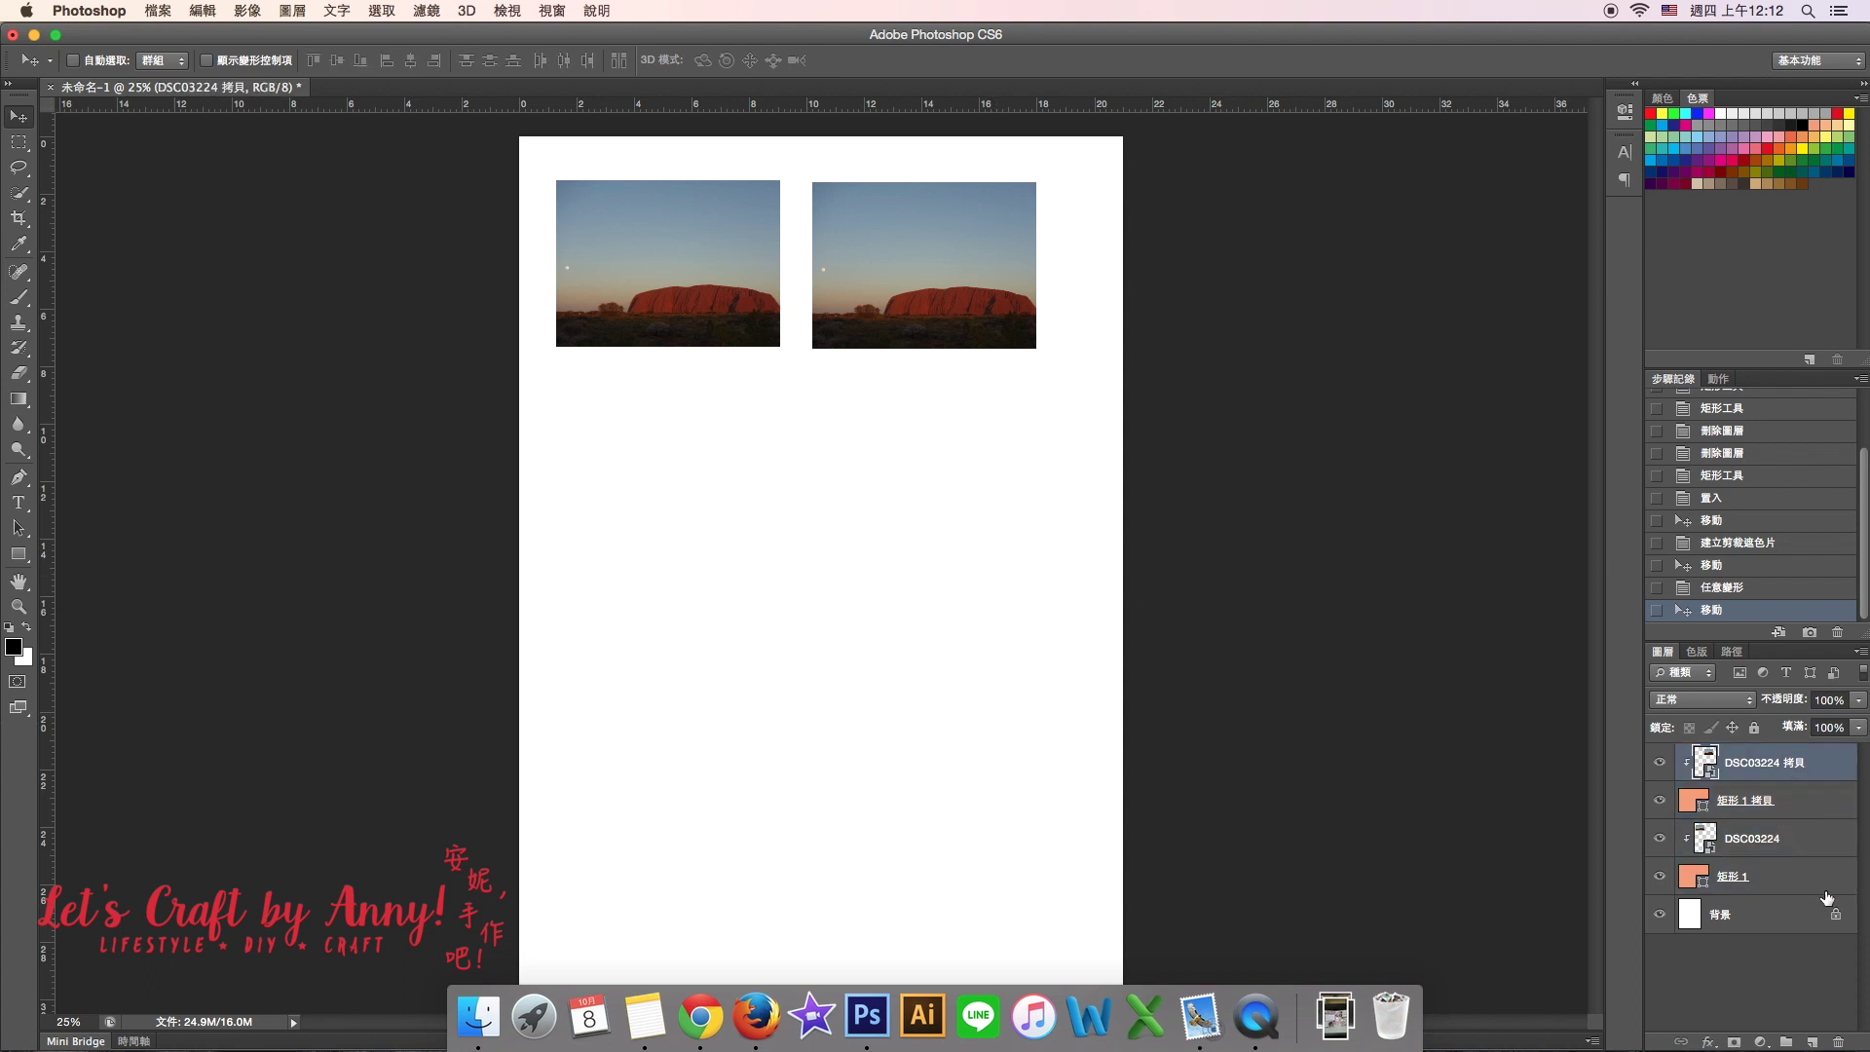
left_click(1829, 891, "shift")
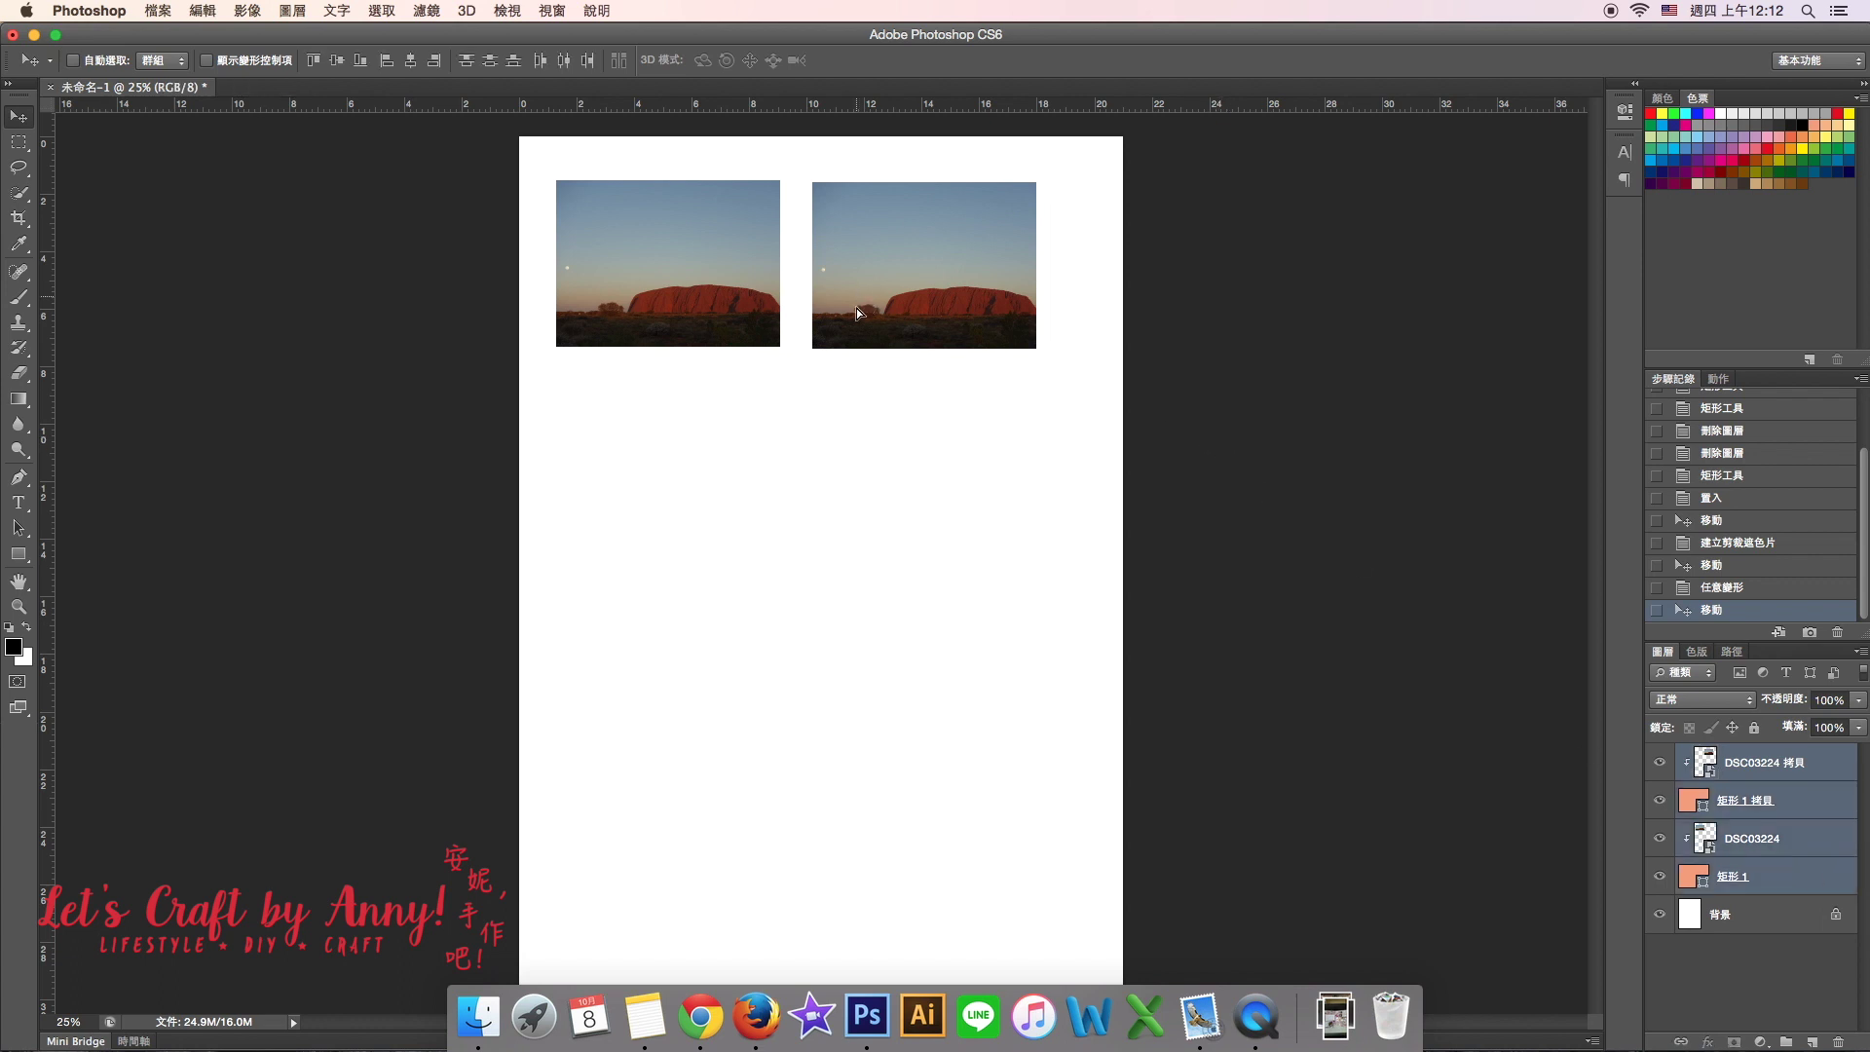
- Duplicate the first row downward three times to form a four-row, two-column grid
left_click_drag(858, 298, 859, 471)
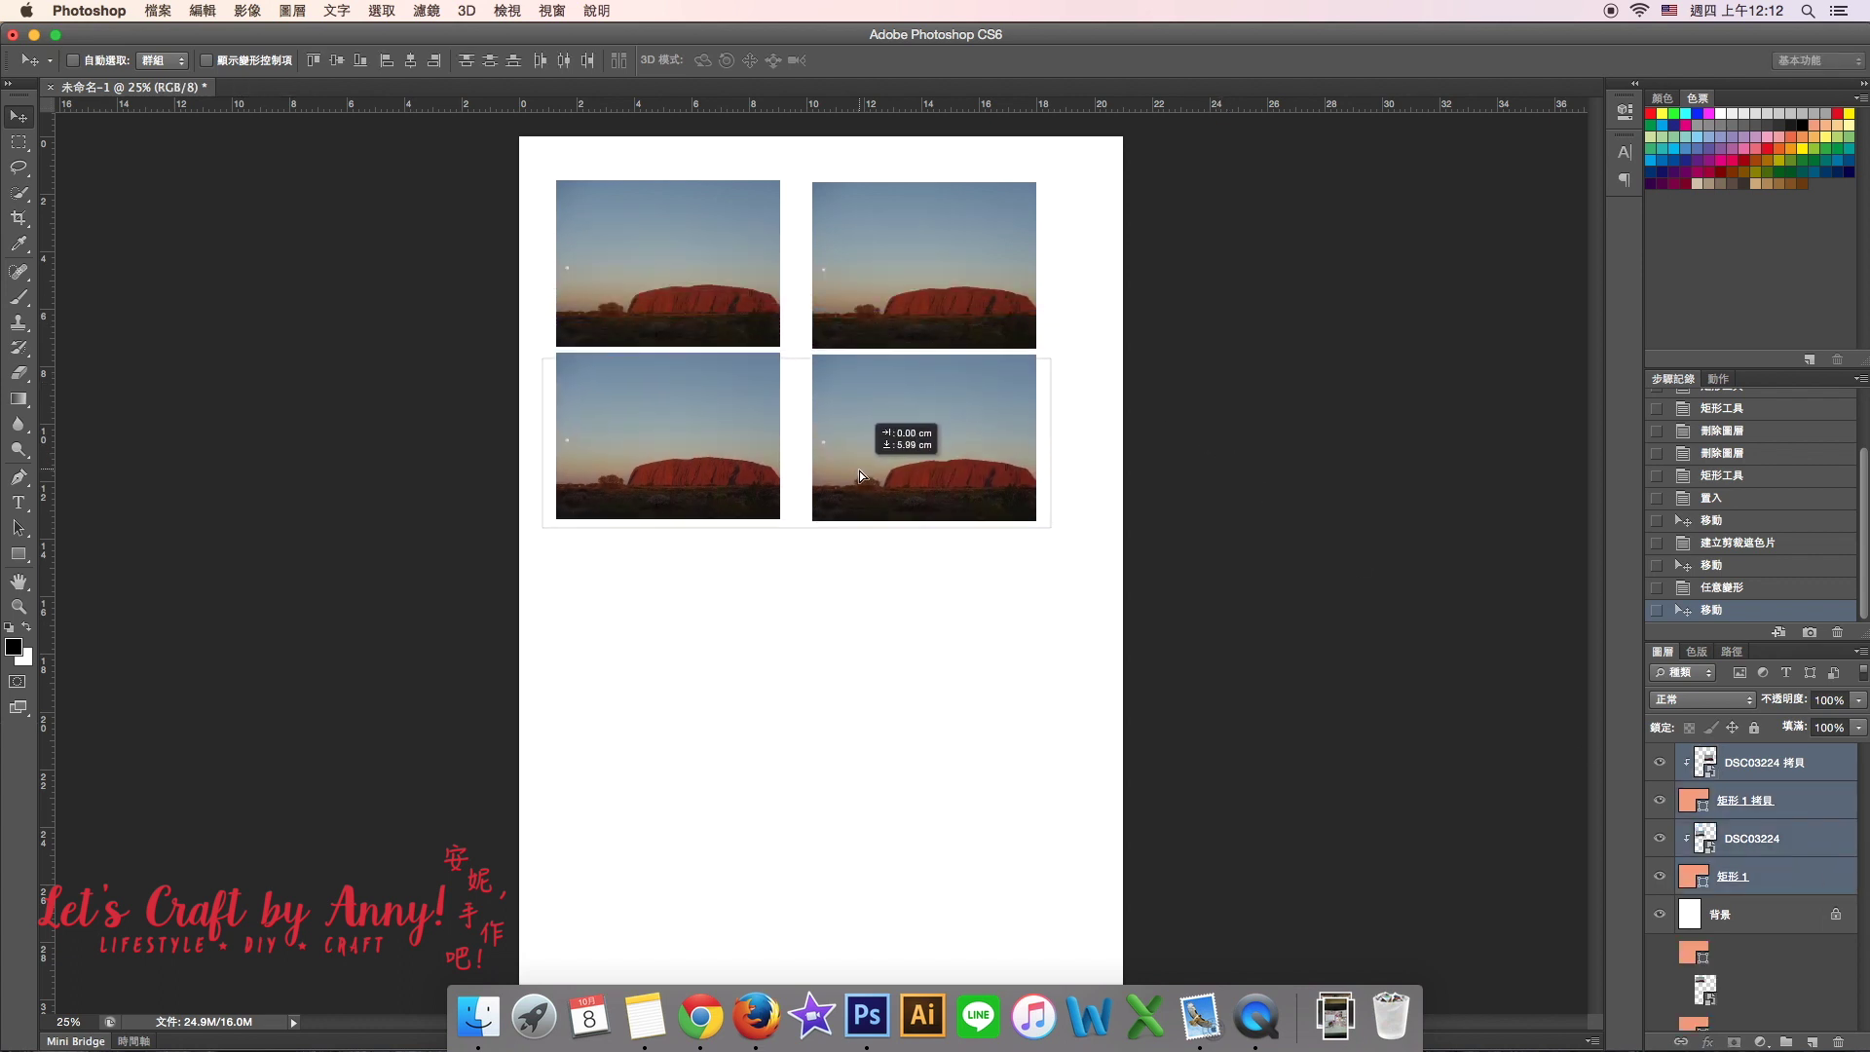
left_click_drag(883, 437, 877, 613)
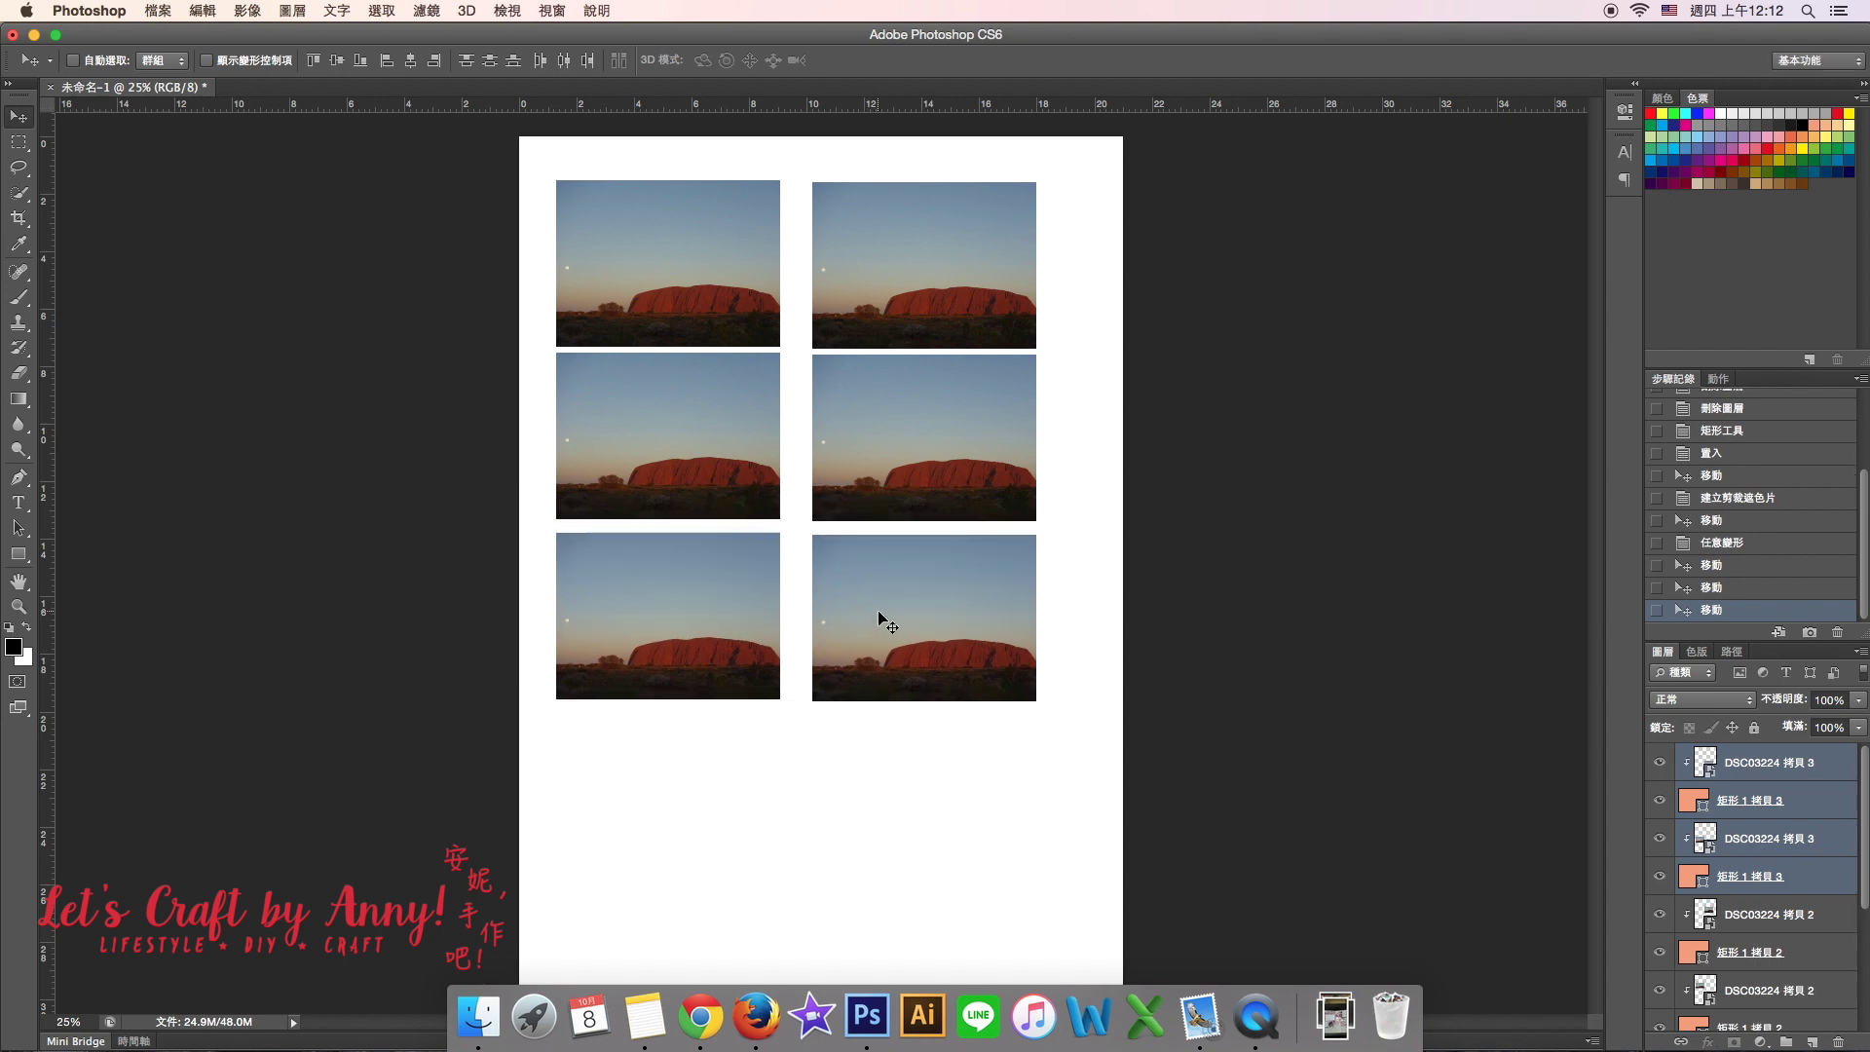
key("ctrl+minus")
left_click_drag(882, 594, 883, 720)
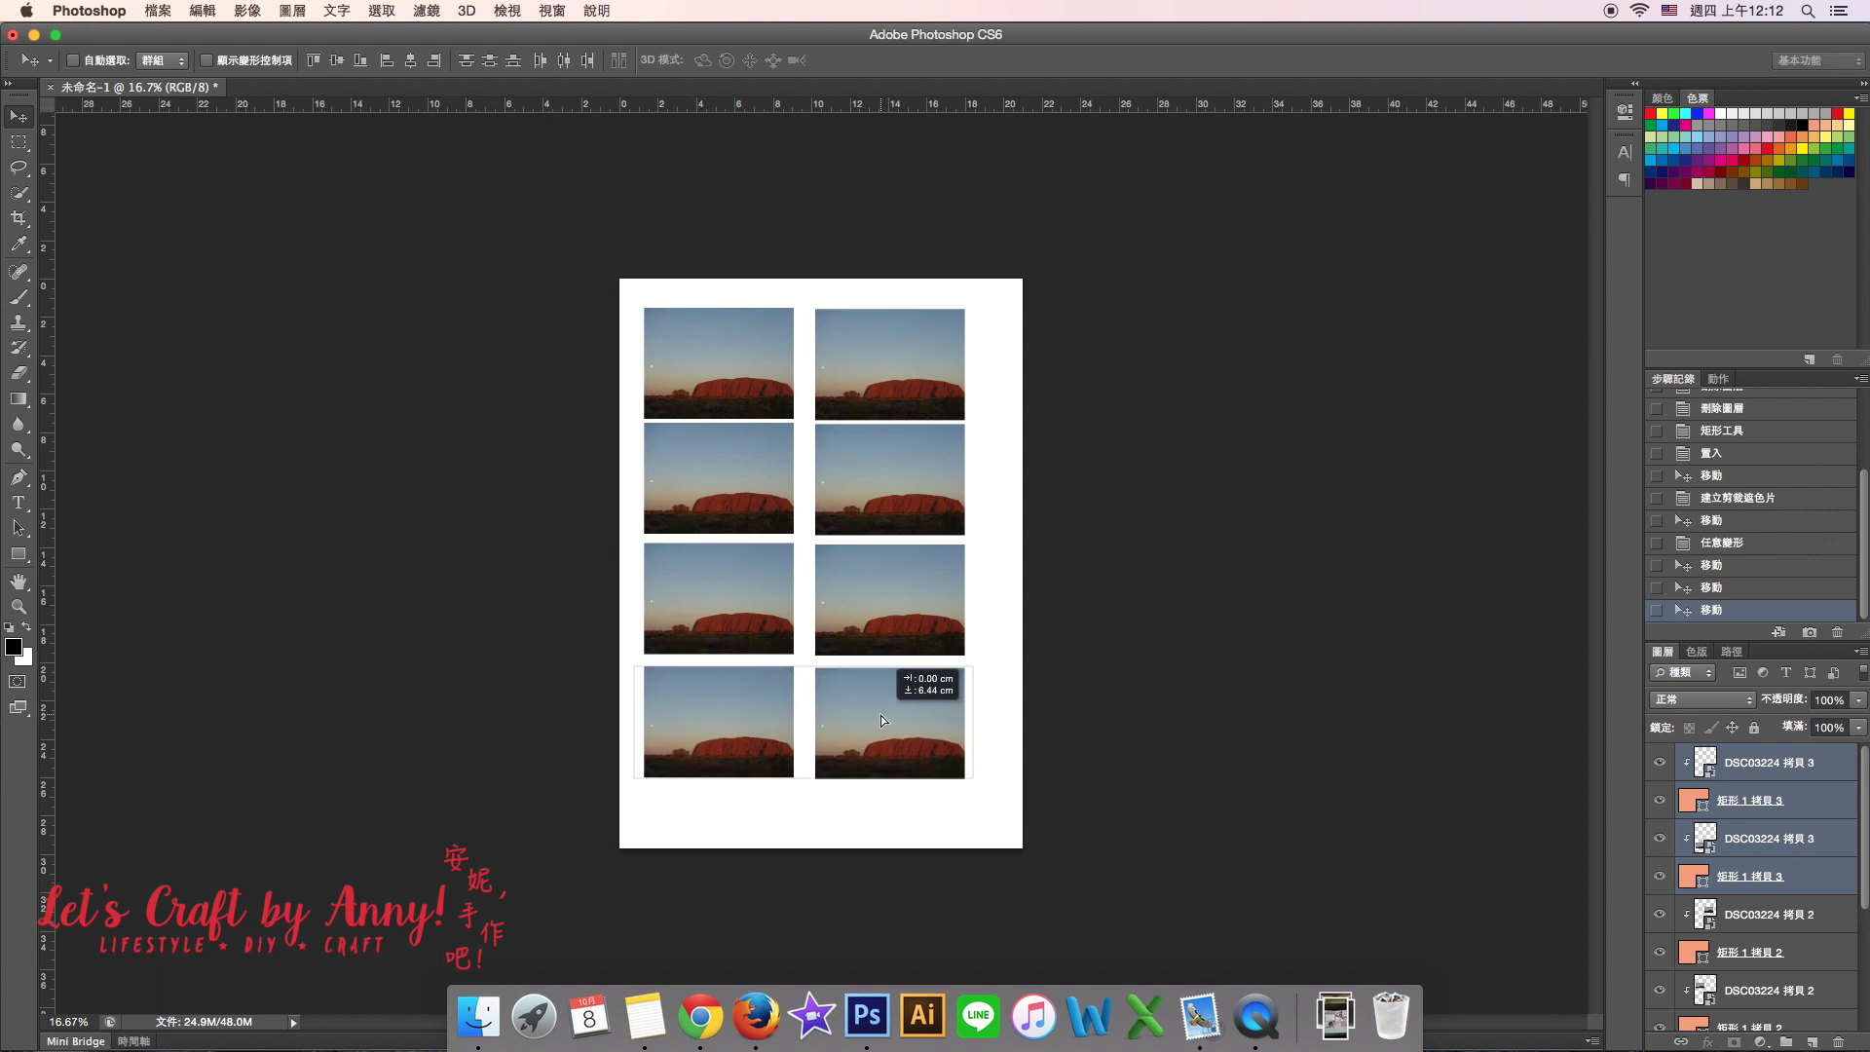
left_click_drag(881, 715, 880, 717)
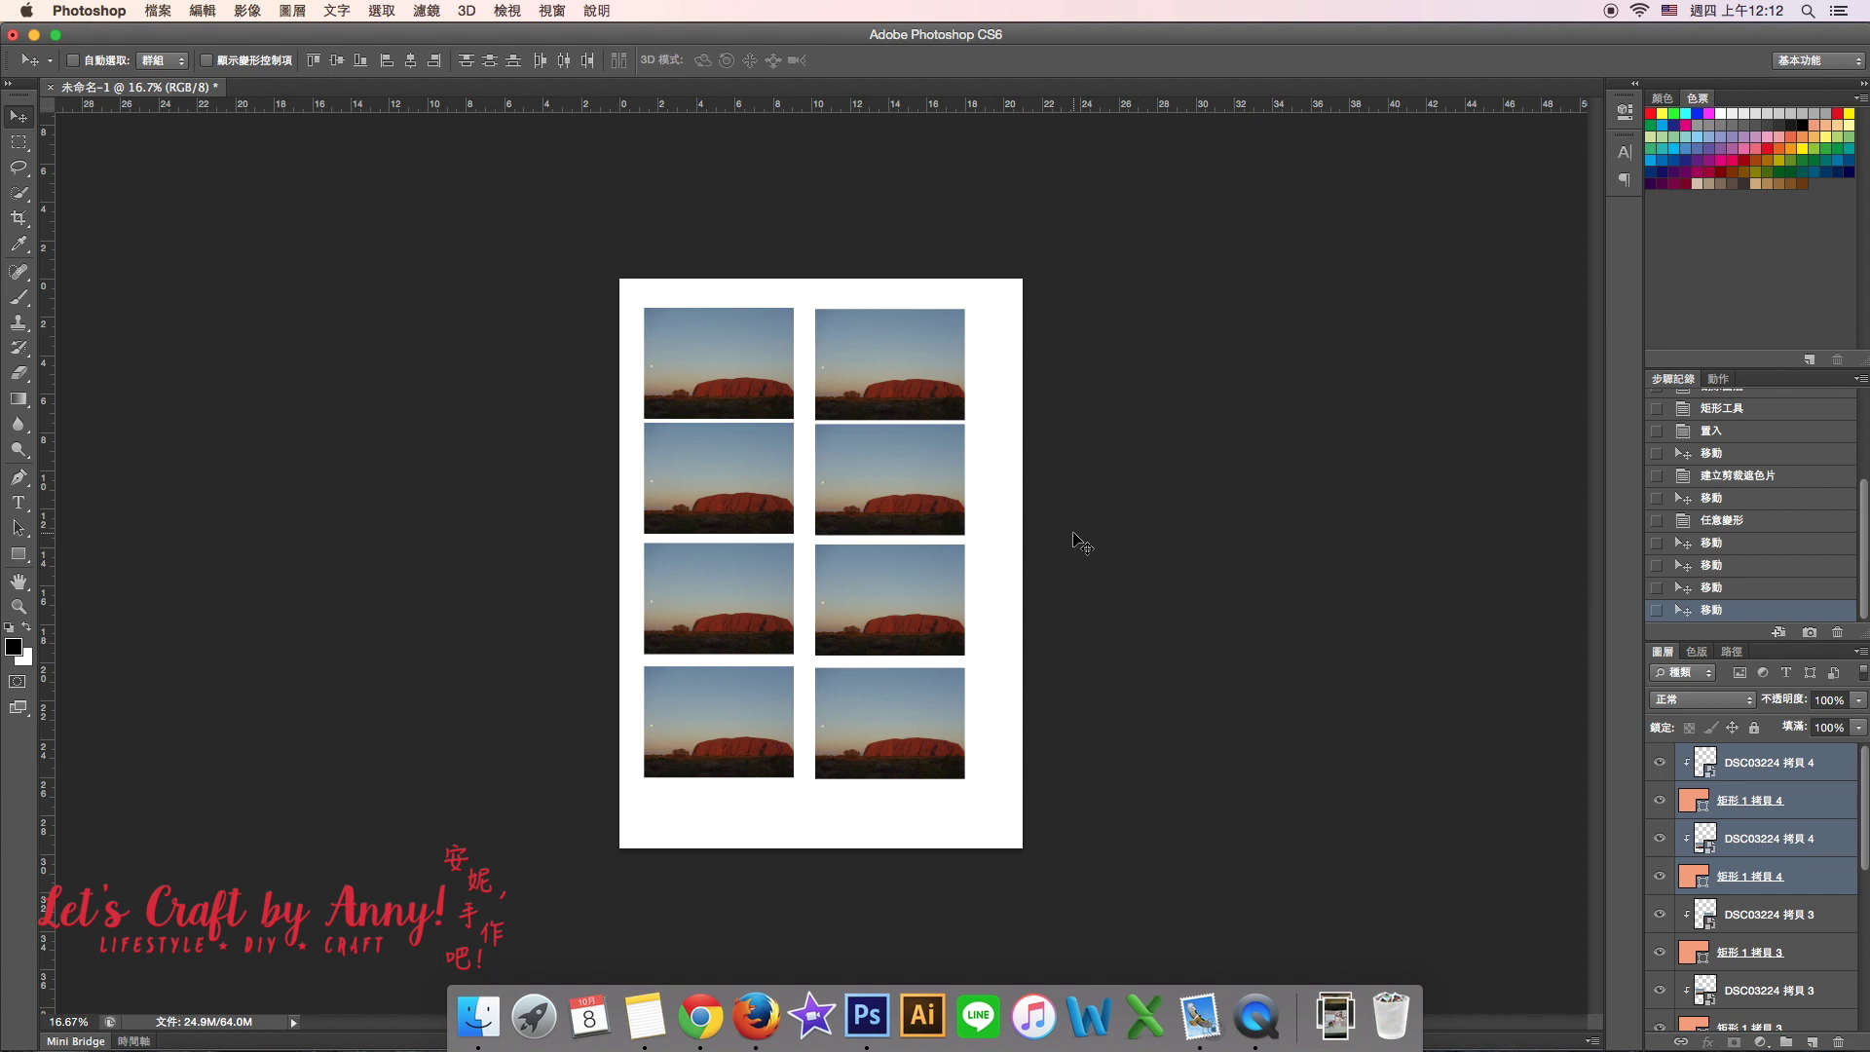
key("super+plus")
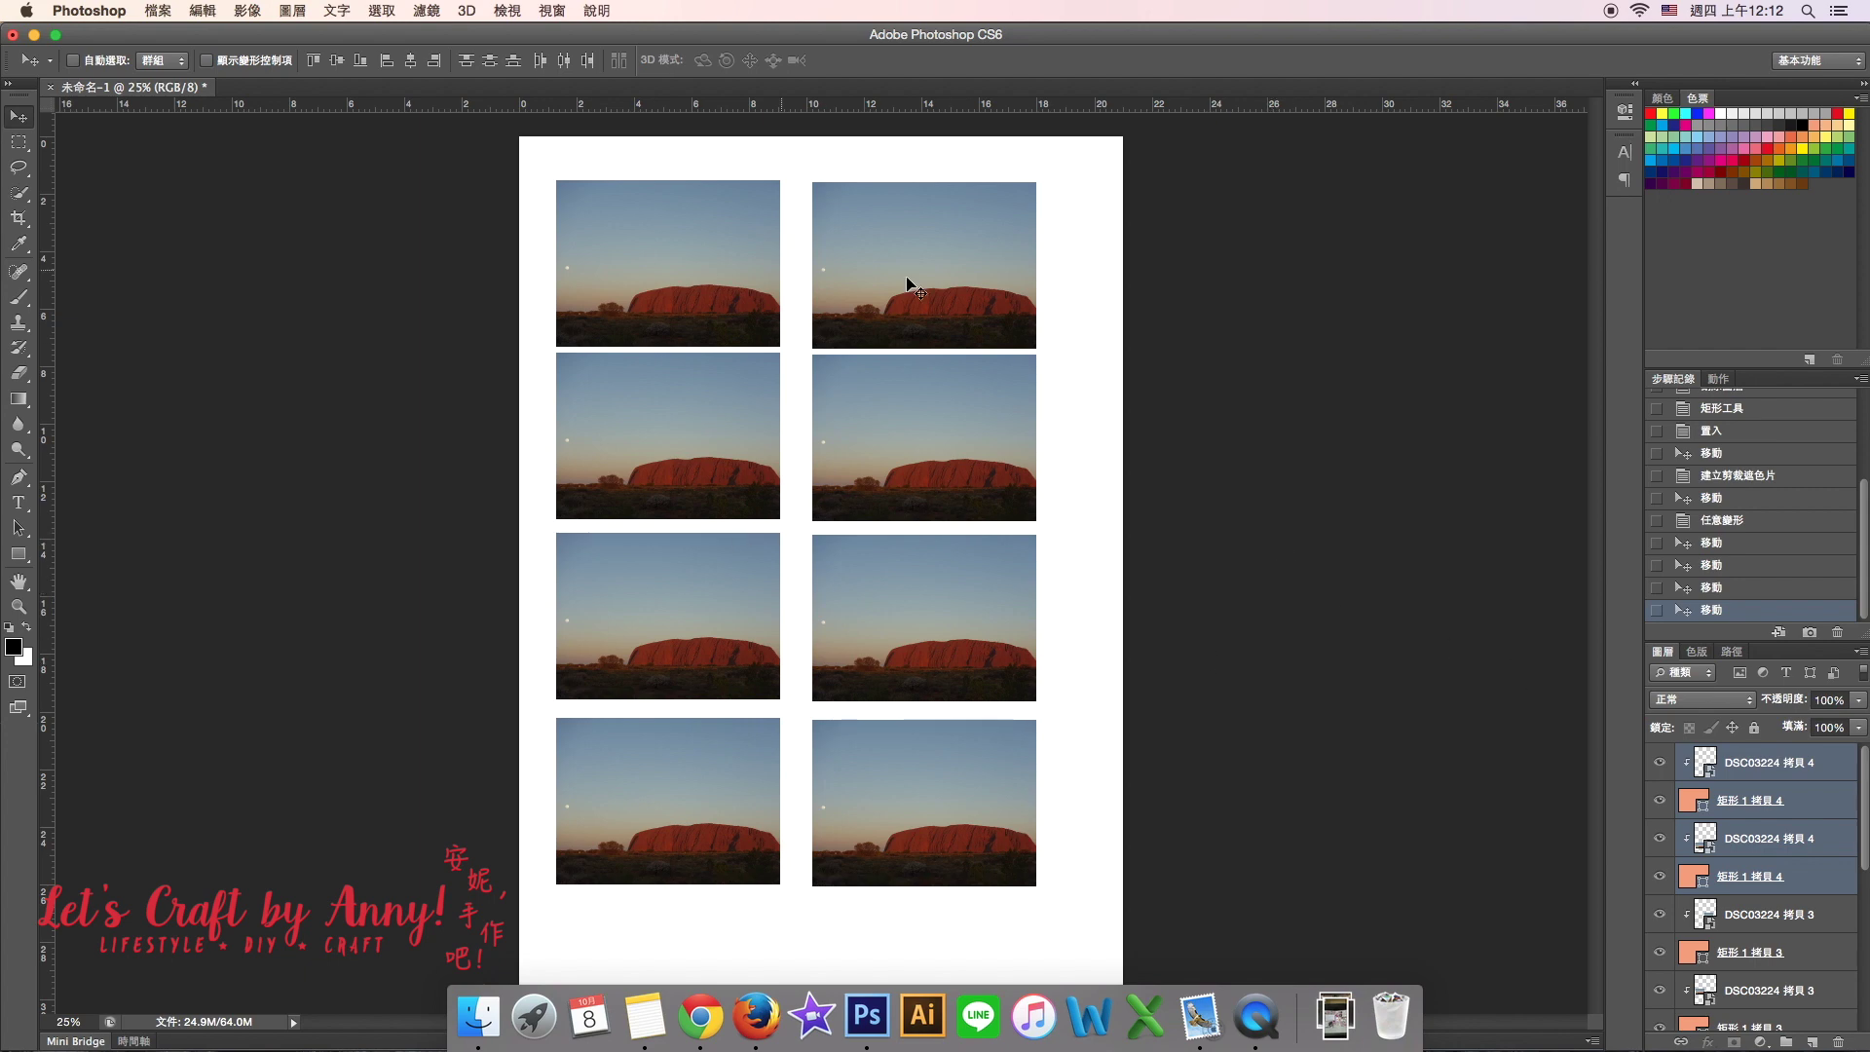
- Identify the first rectangle layer in the Layers panel and rename it '1'
left_click(1802, 806)
scroll(1811, 892, "down", 5)
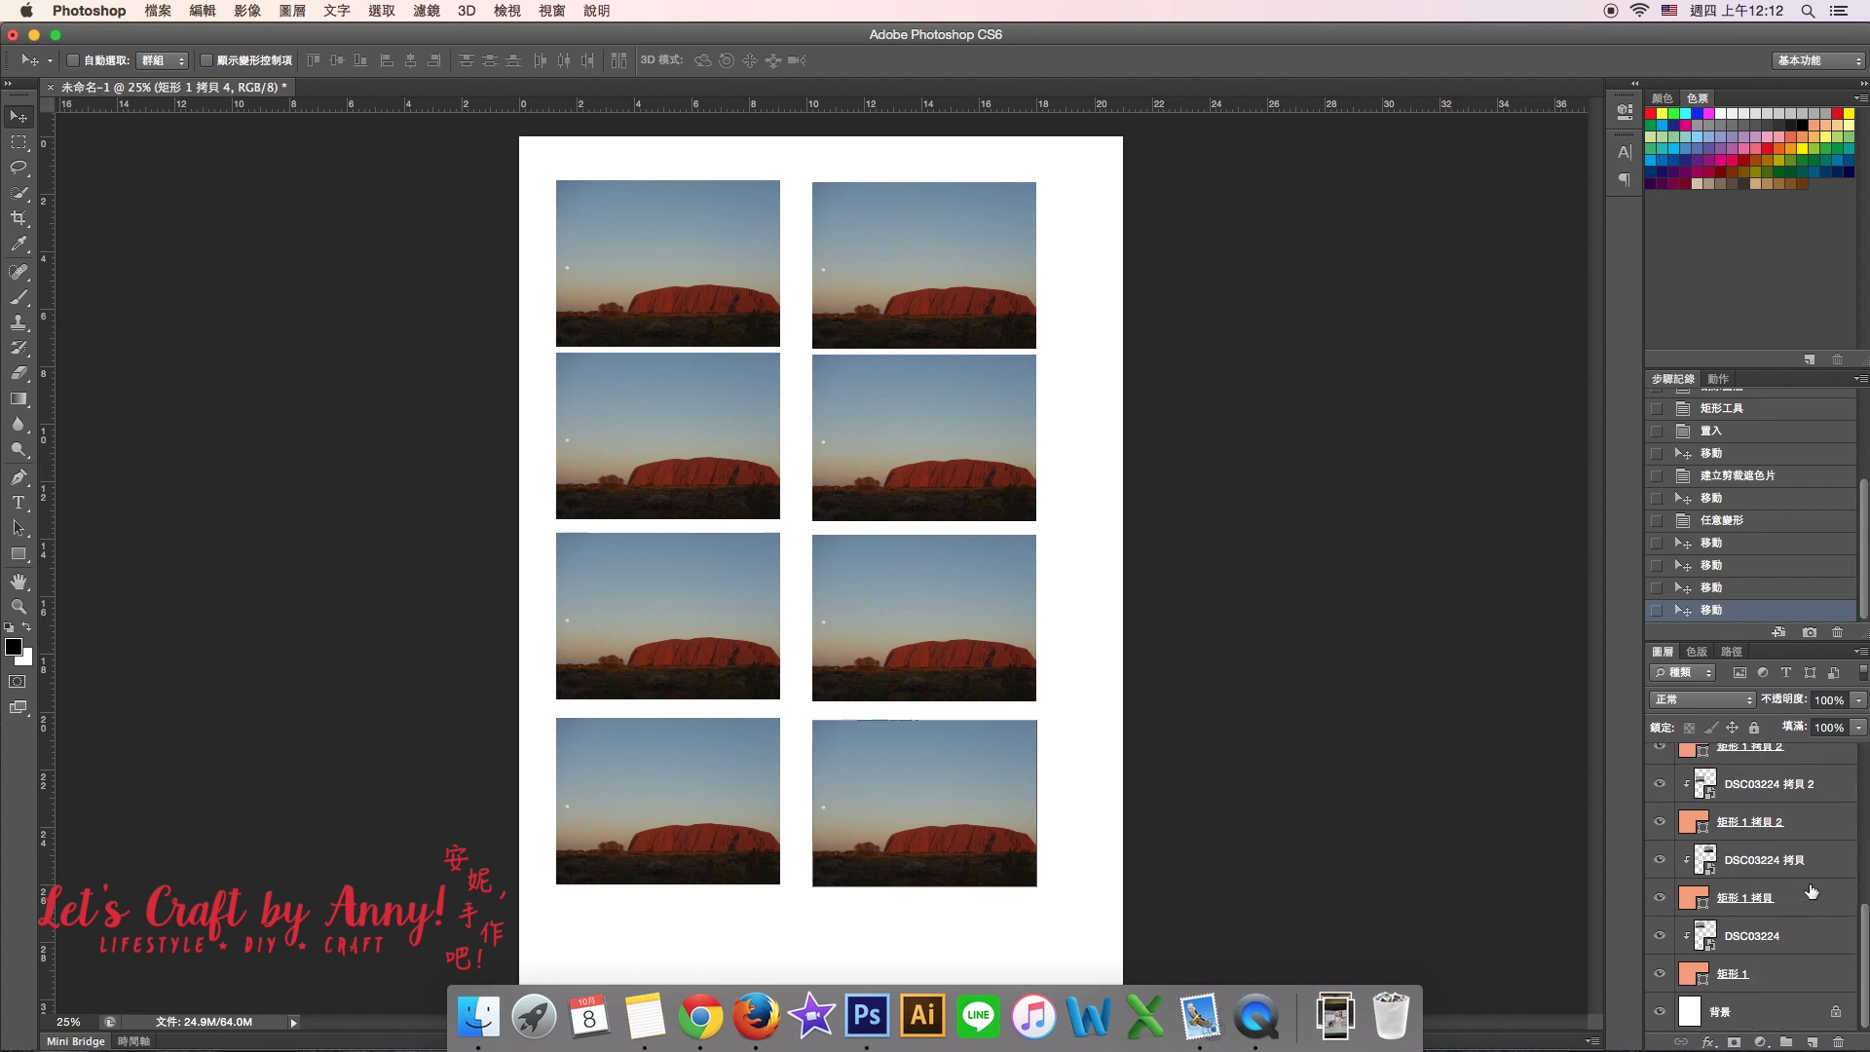
left_click(1660, 937)
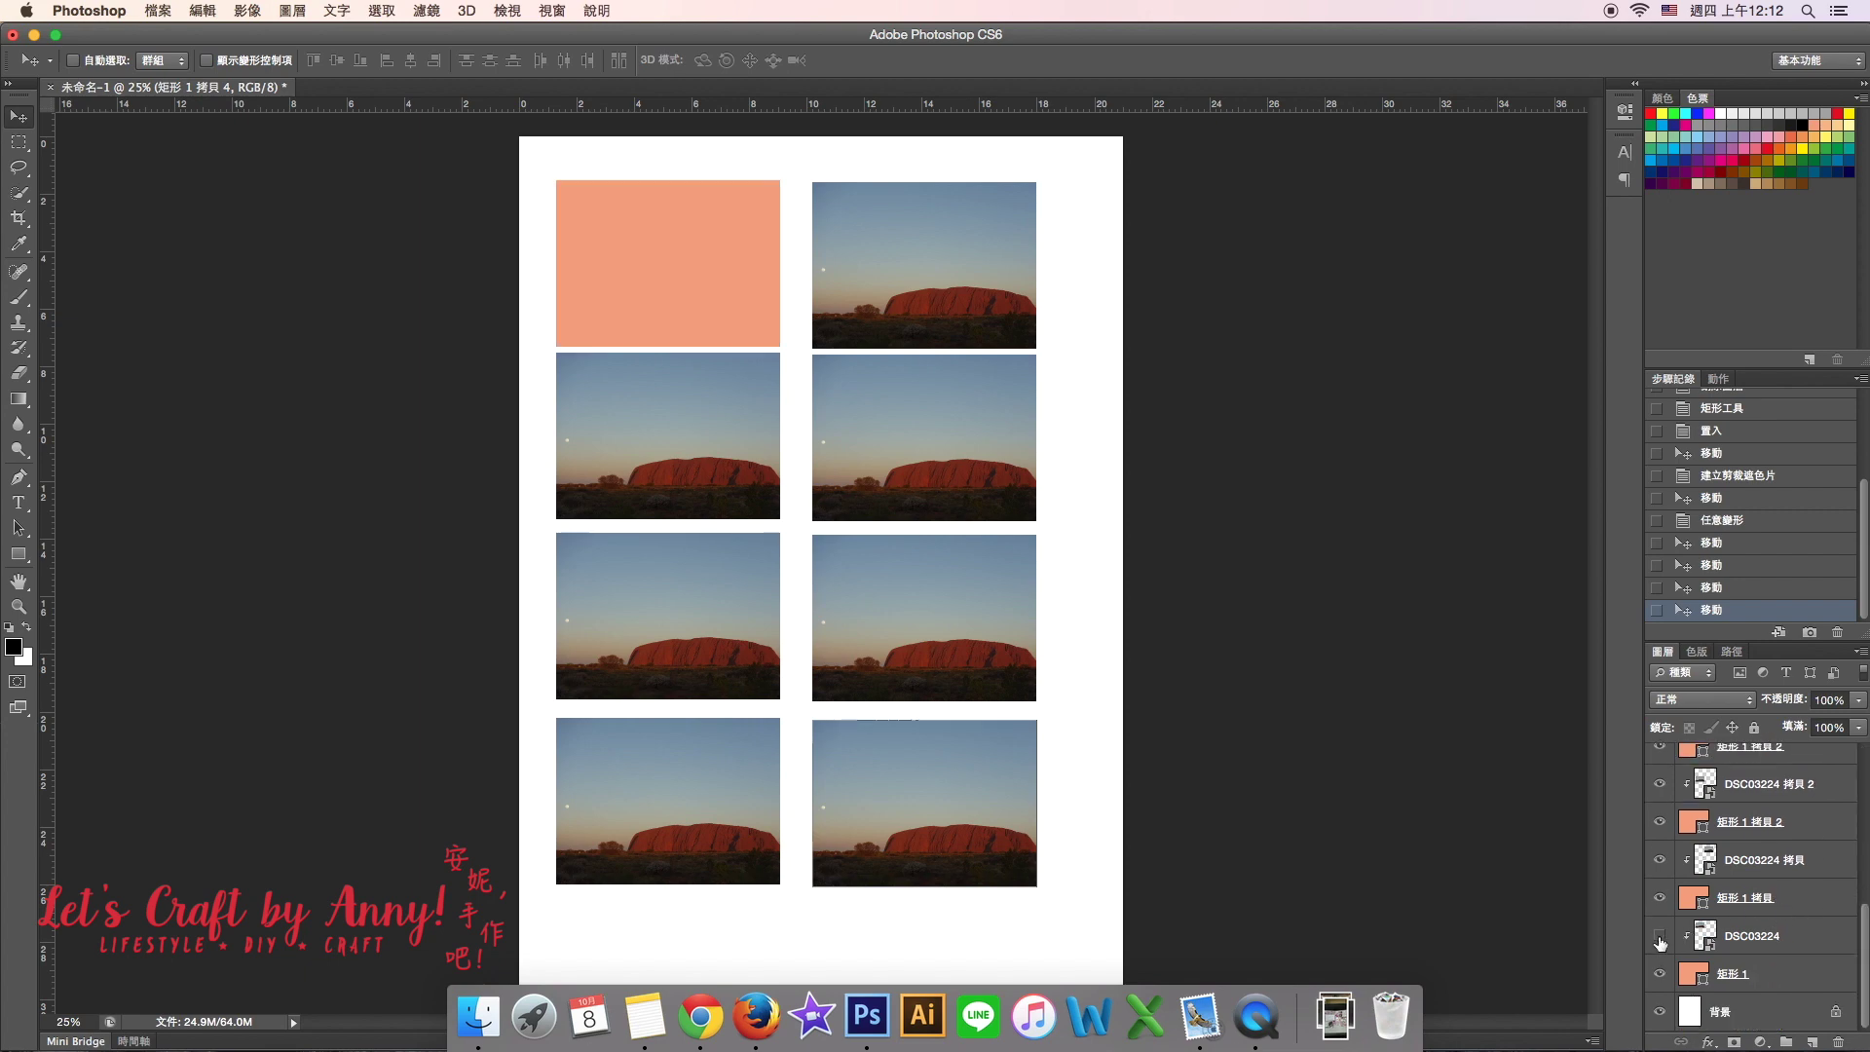
double_click(1749, 938)
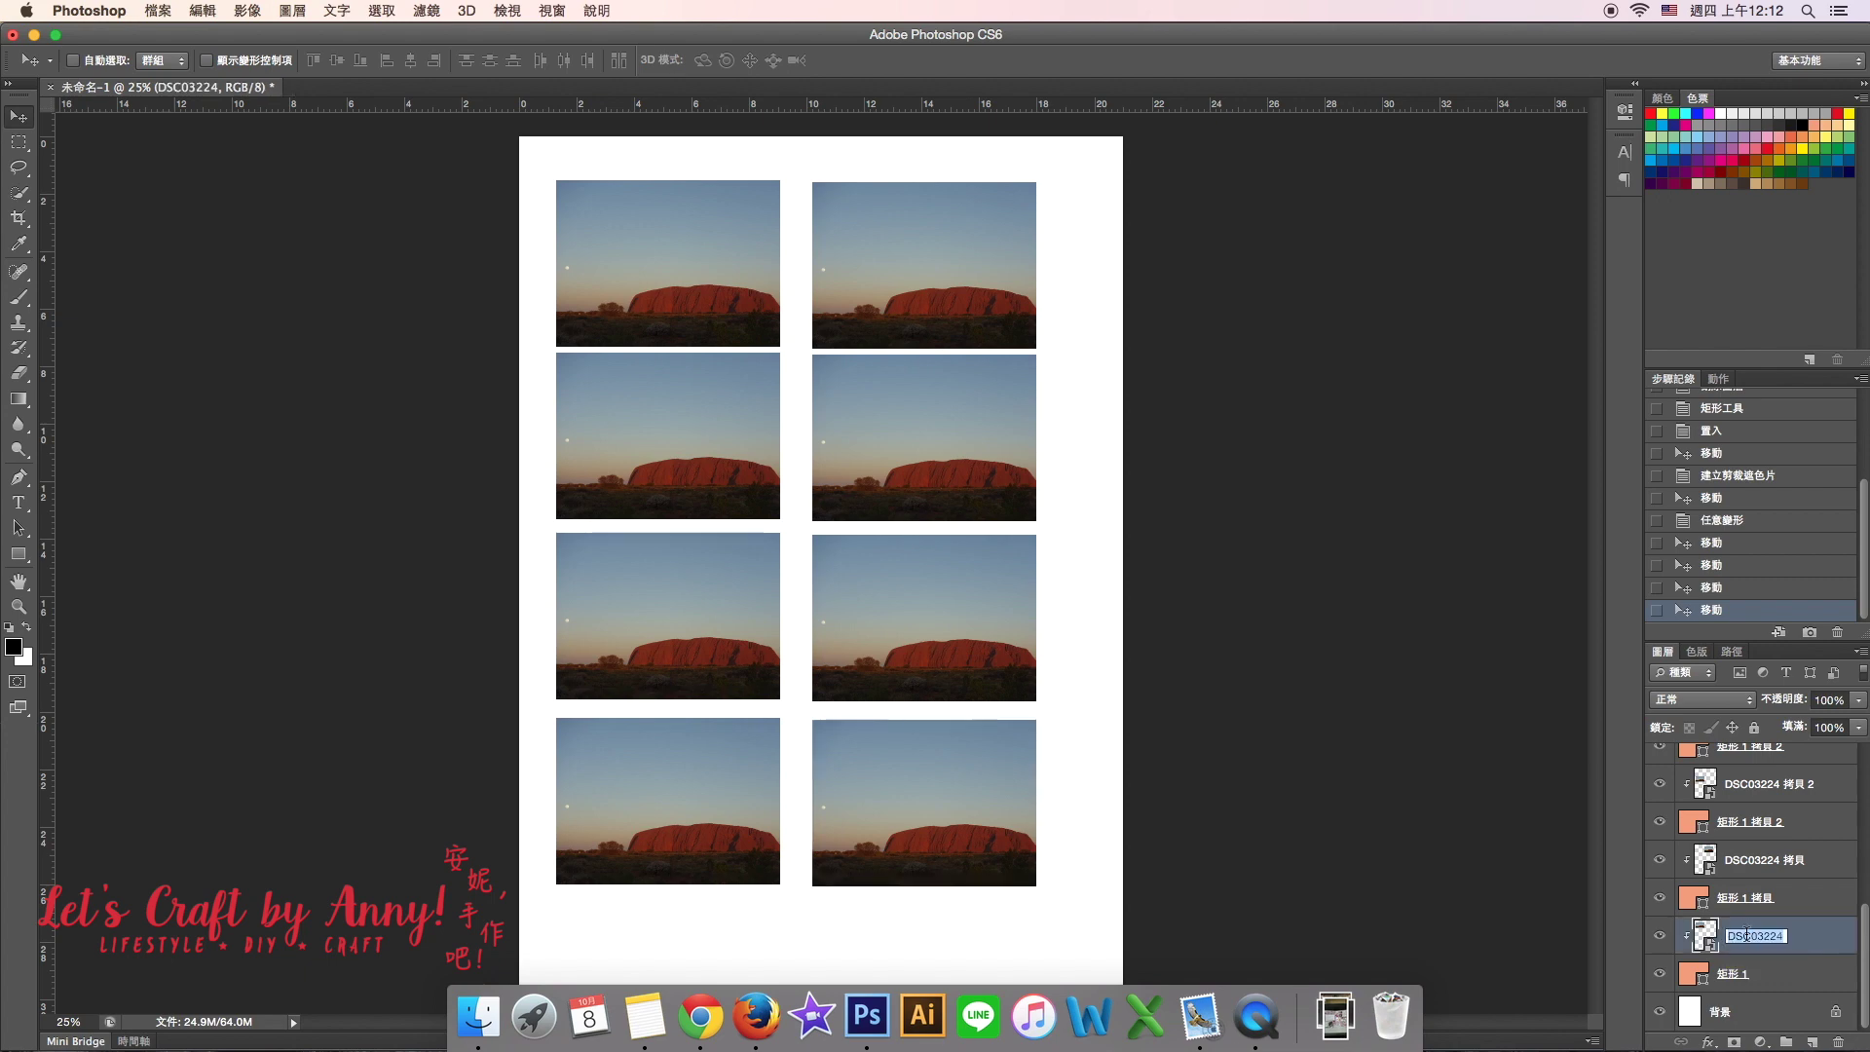
double_click(1740, 974)
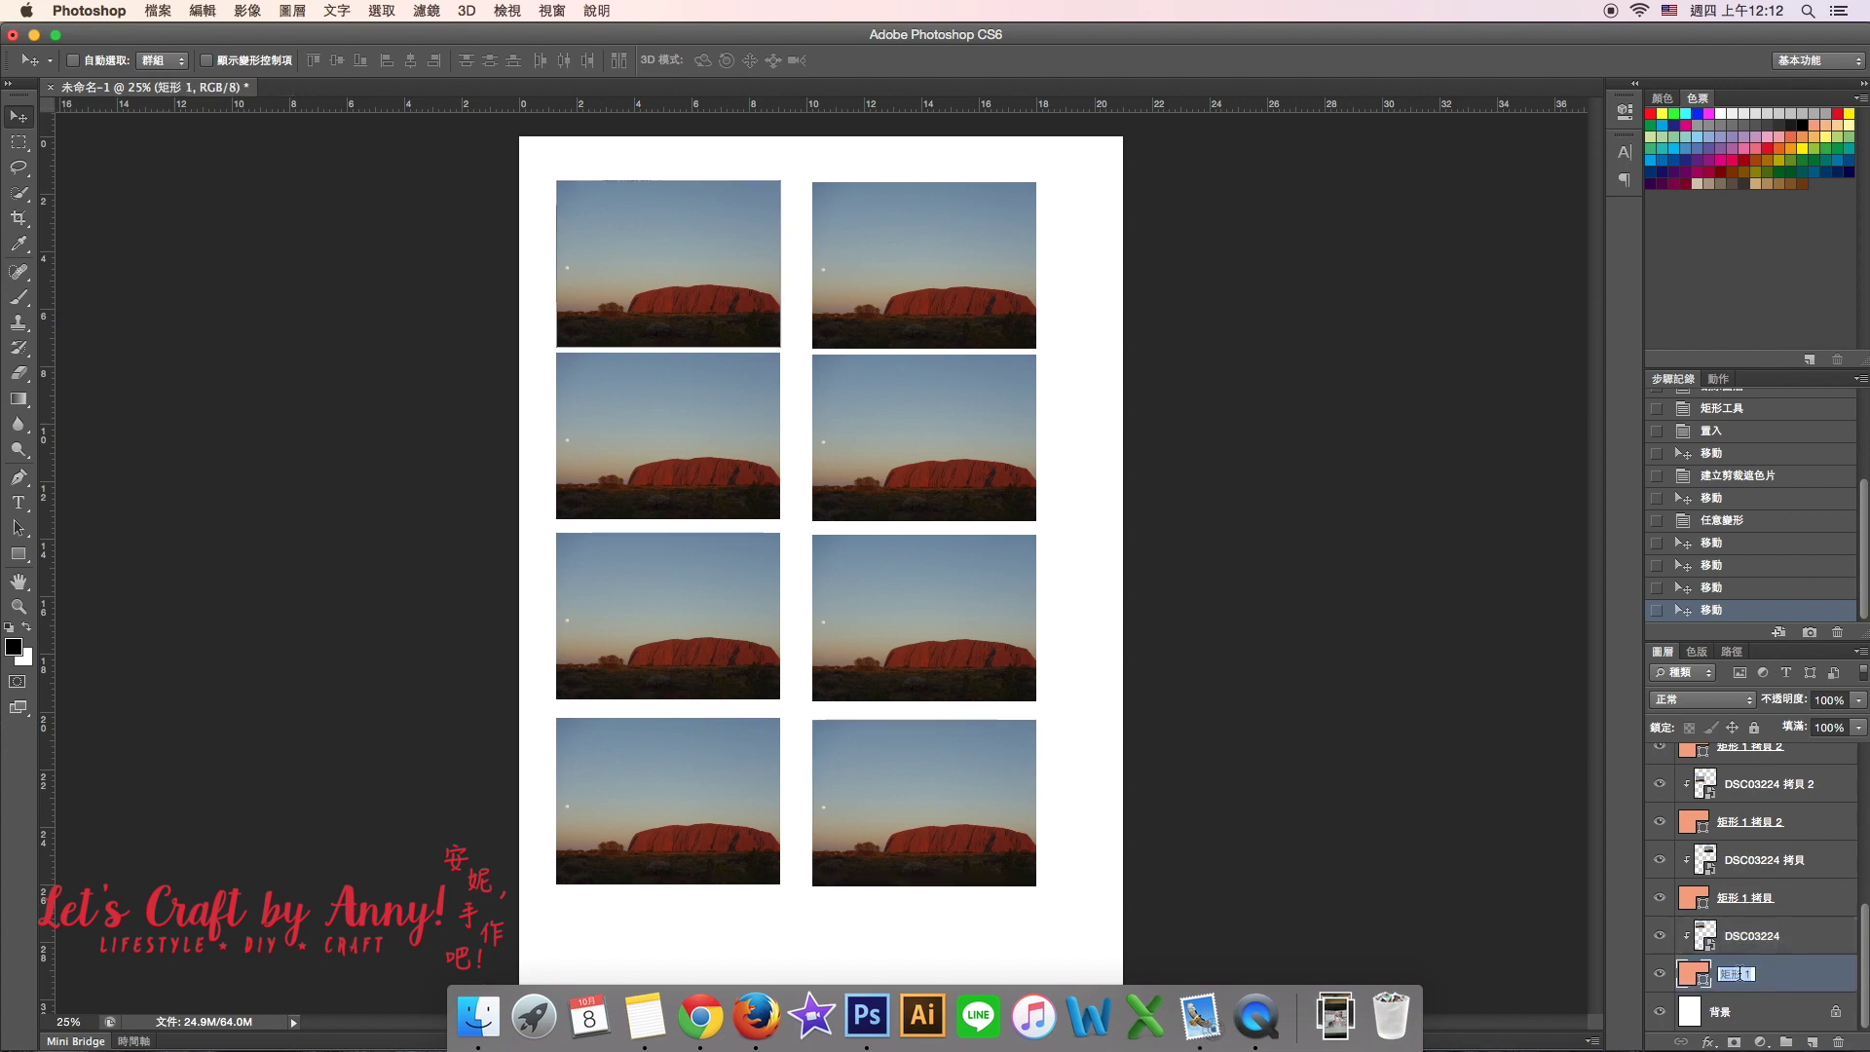
type("1-1")
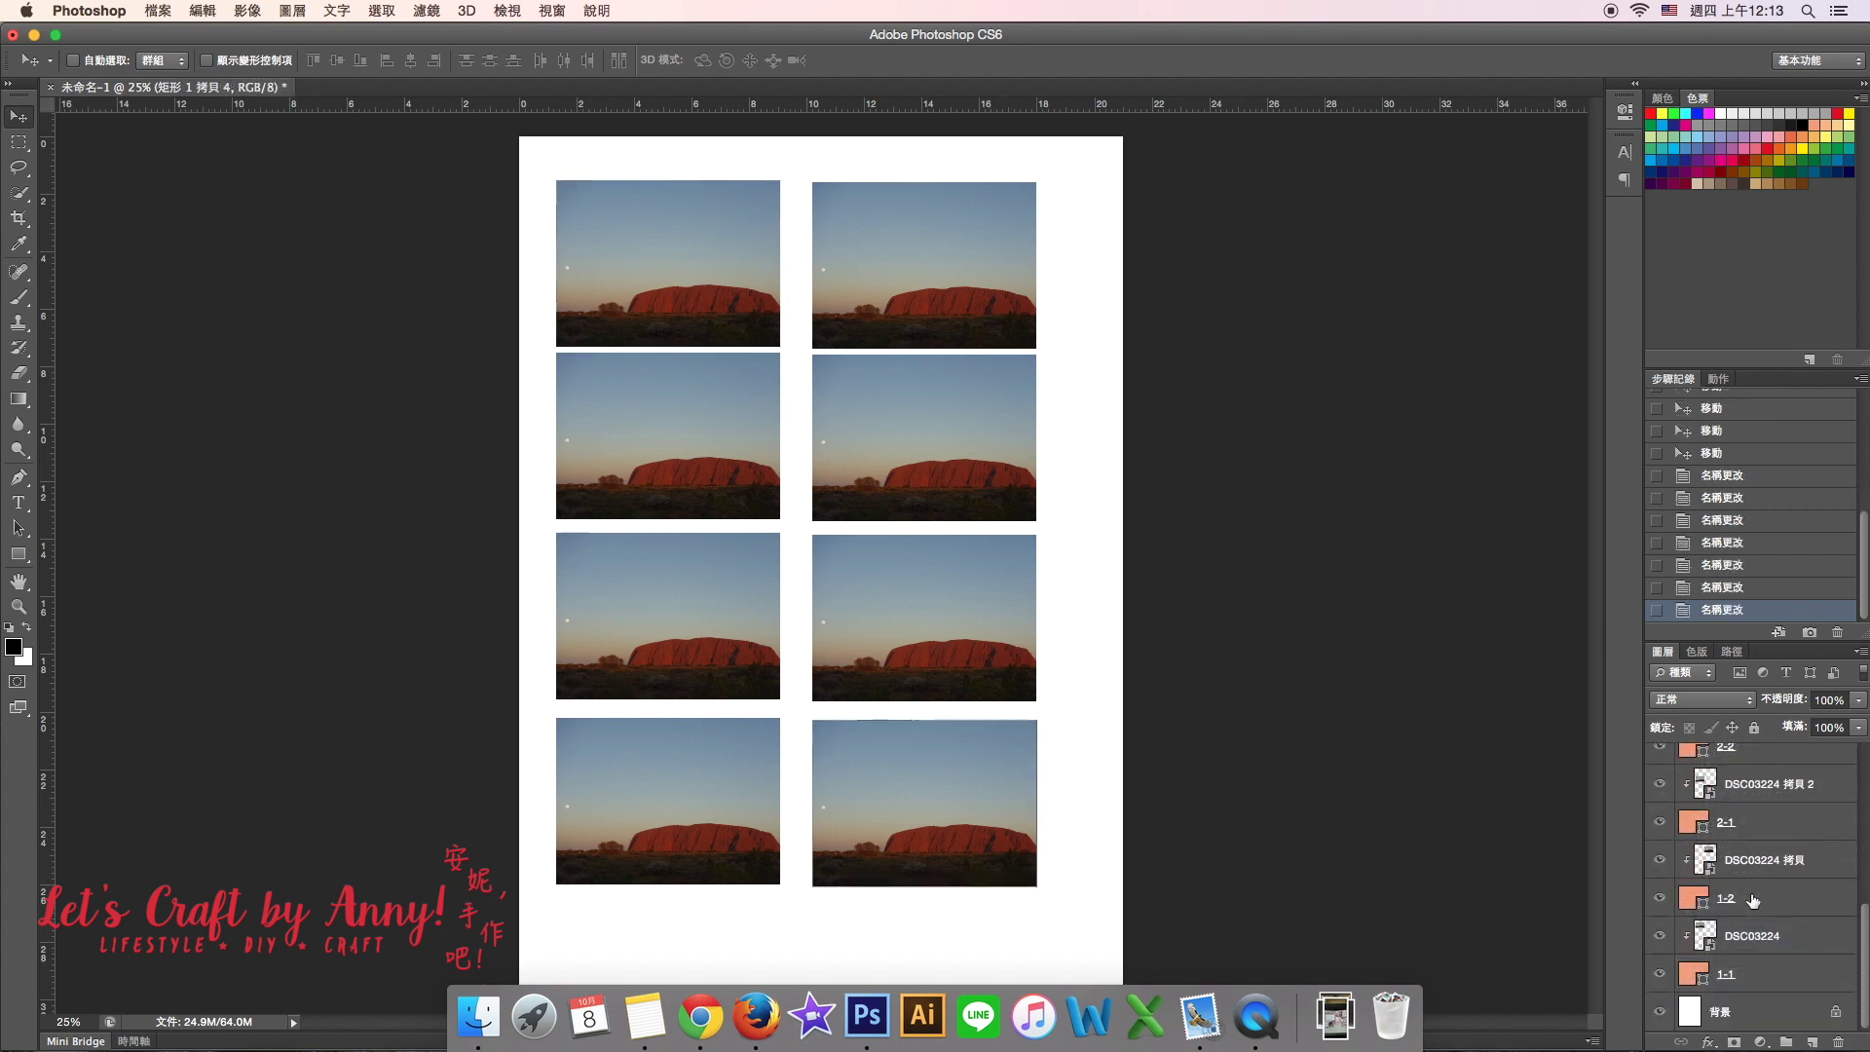
key("Return")
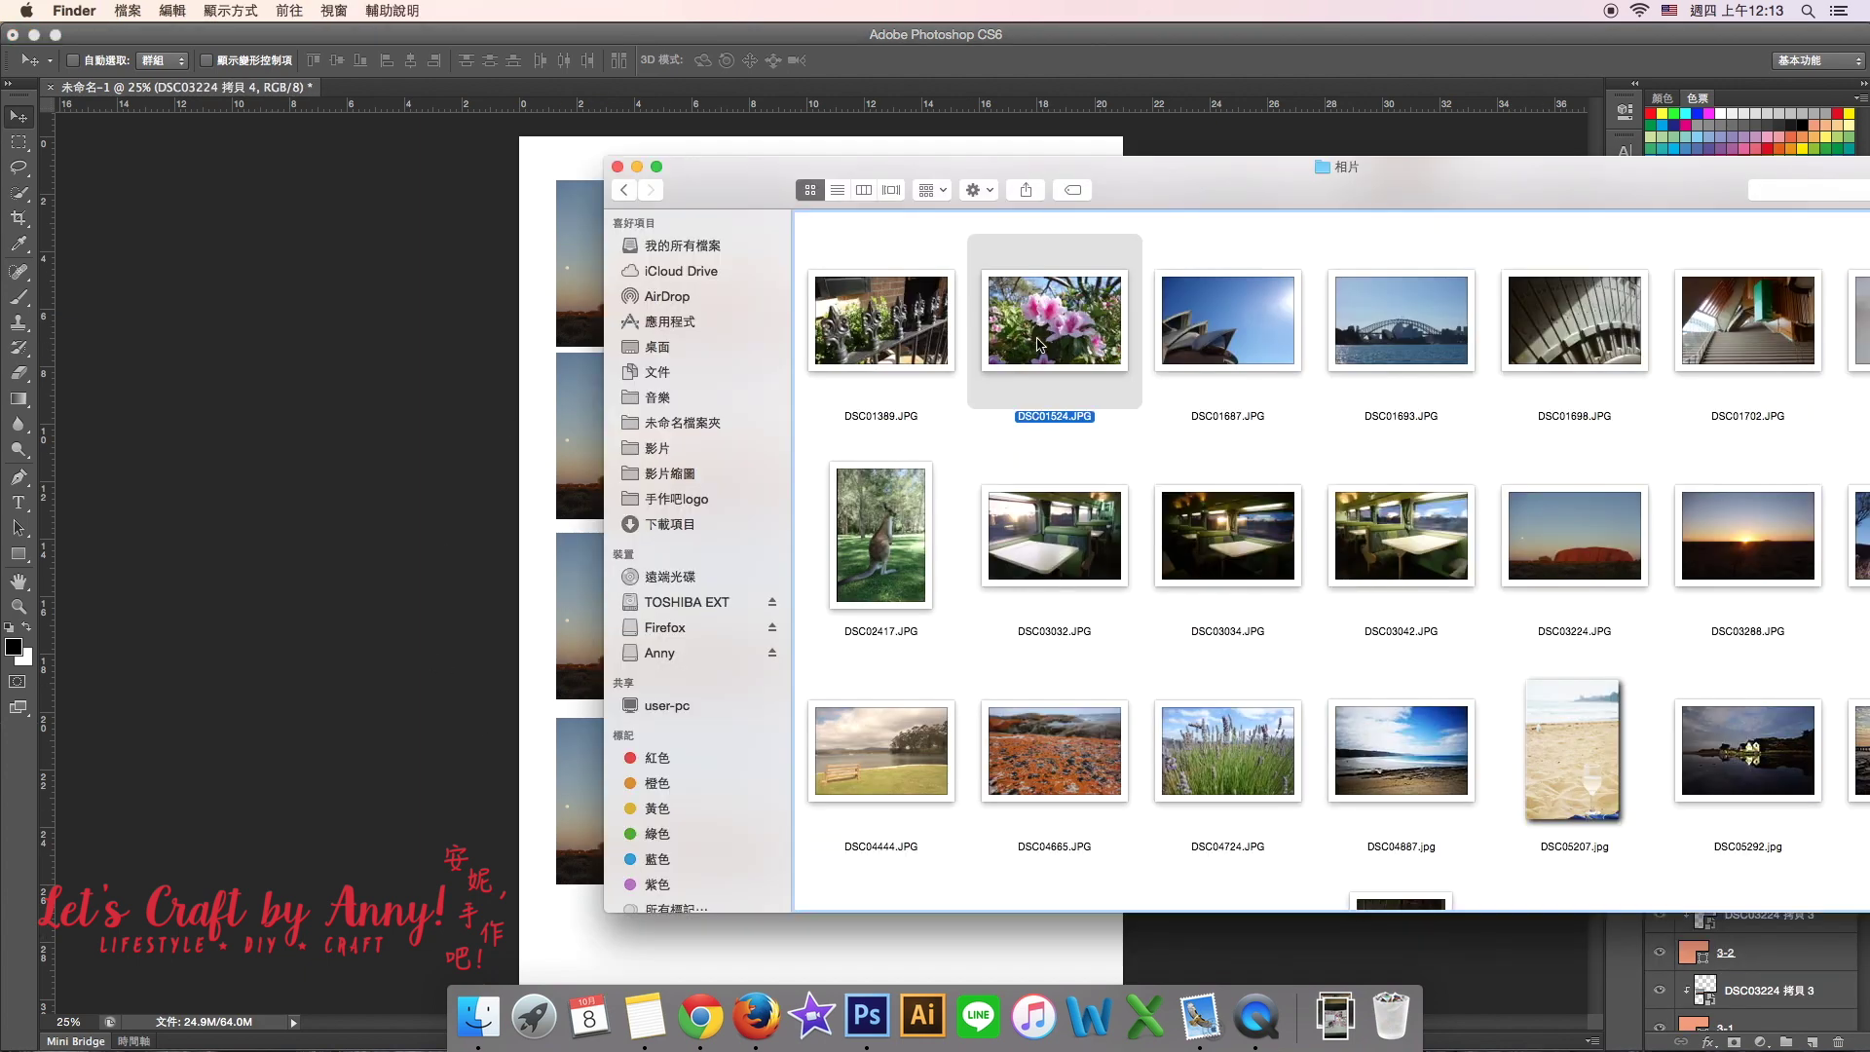
- Place flower photo DSC01524 scaled to about 24%, covering the top-right grid cell
mouse_move(1047, 336)
left_mouse_down()
mouse_move(353, 468)
mouse_move(491, 443)
left_mouse_up()
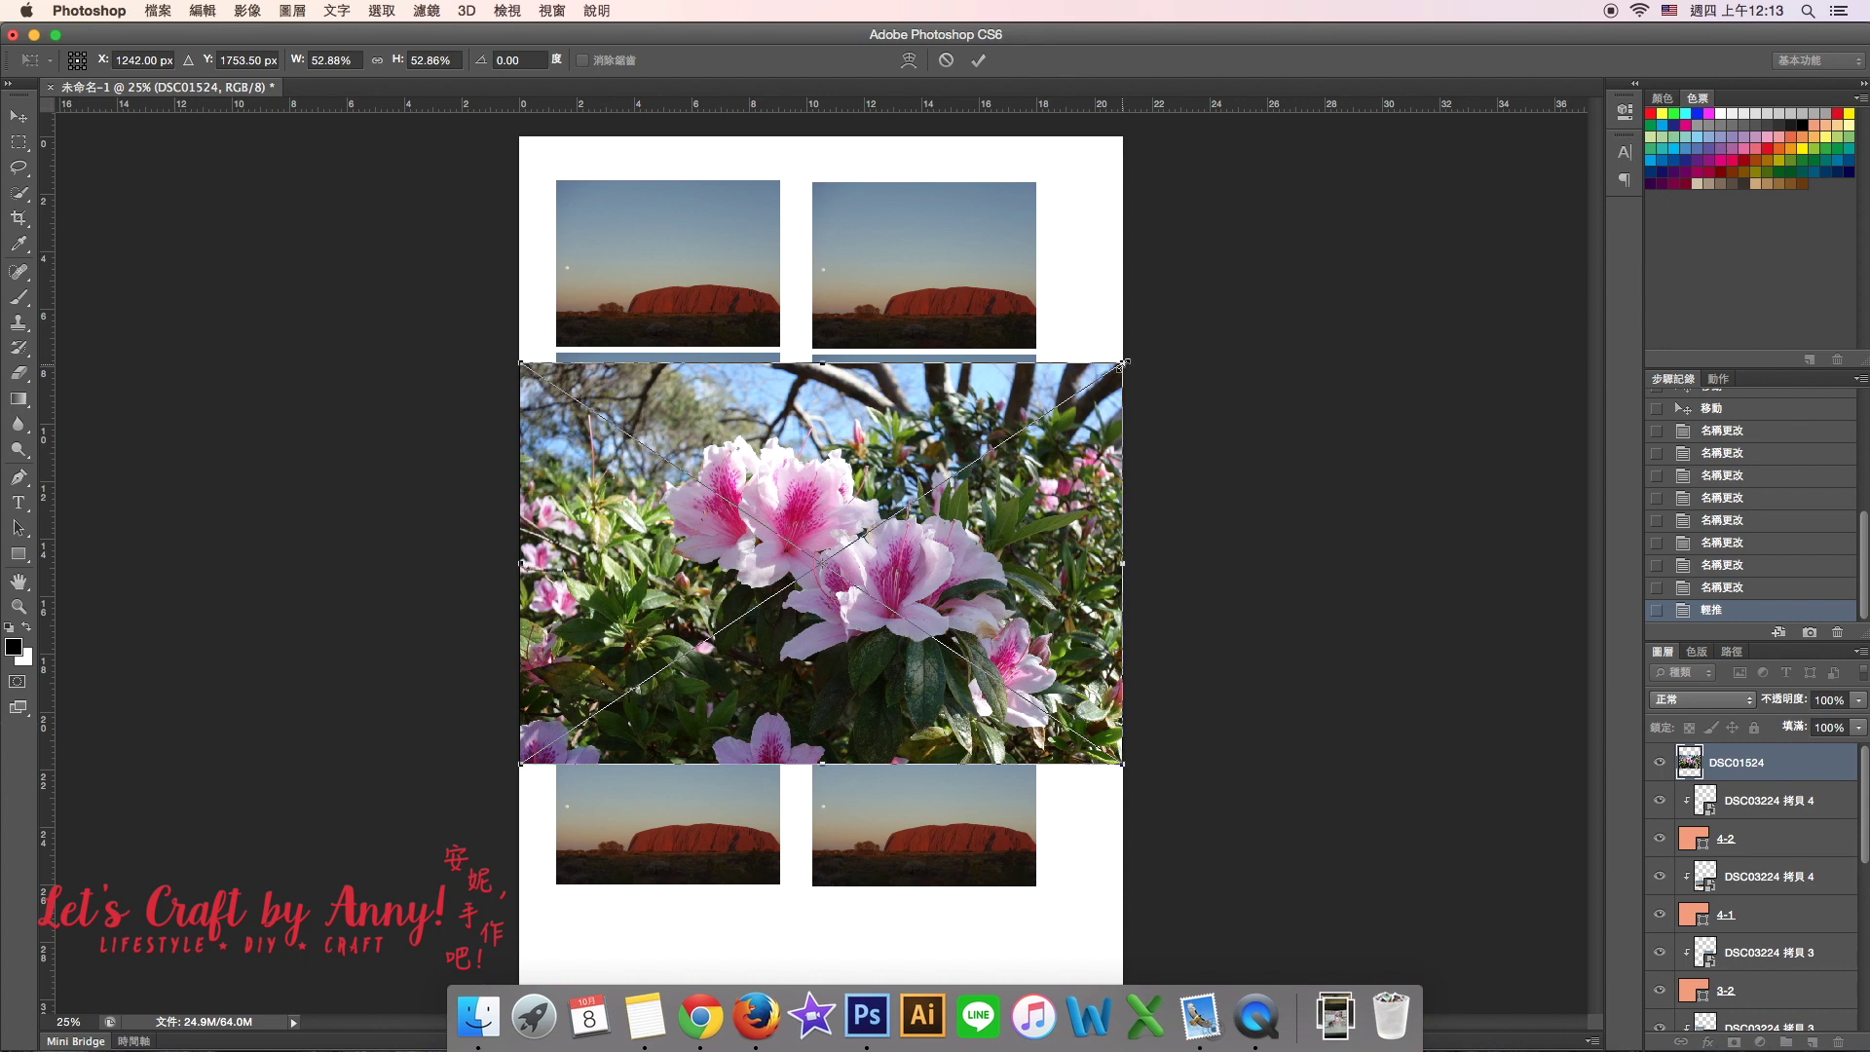
left_click_drag(1123, 363, 977, 349)
left_click_drag(925, 488, 1025, 209)
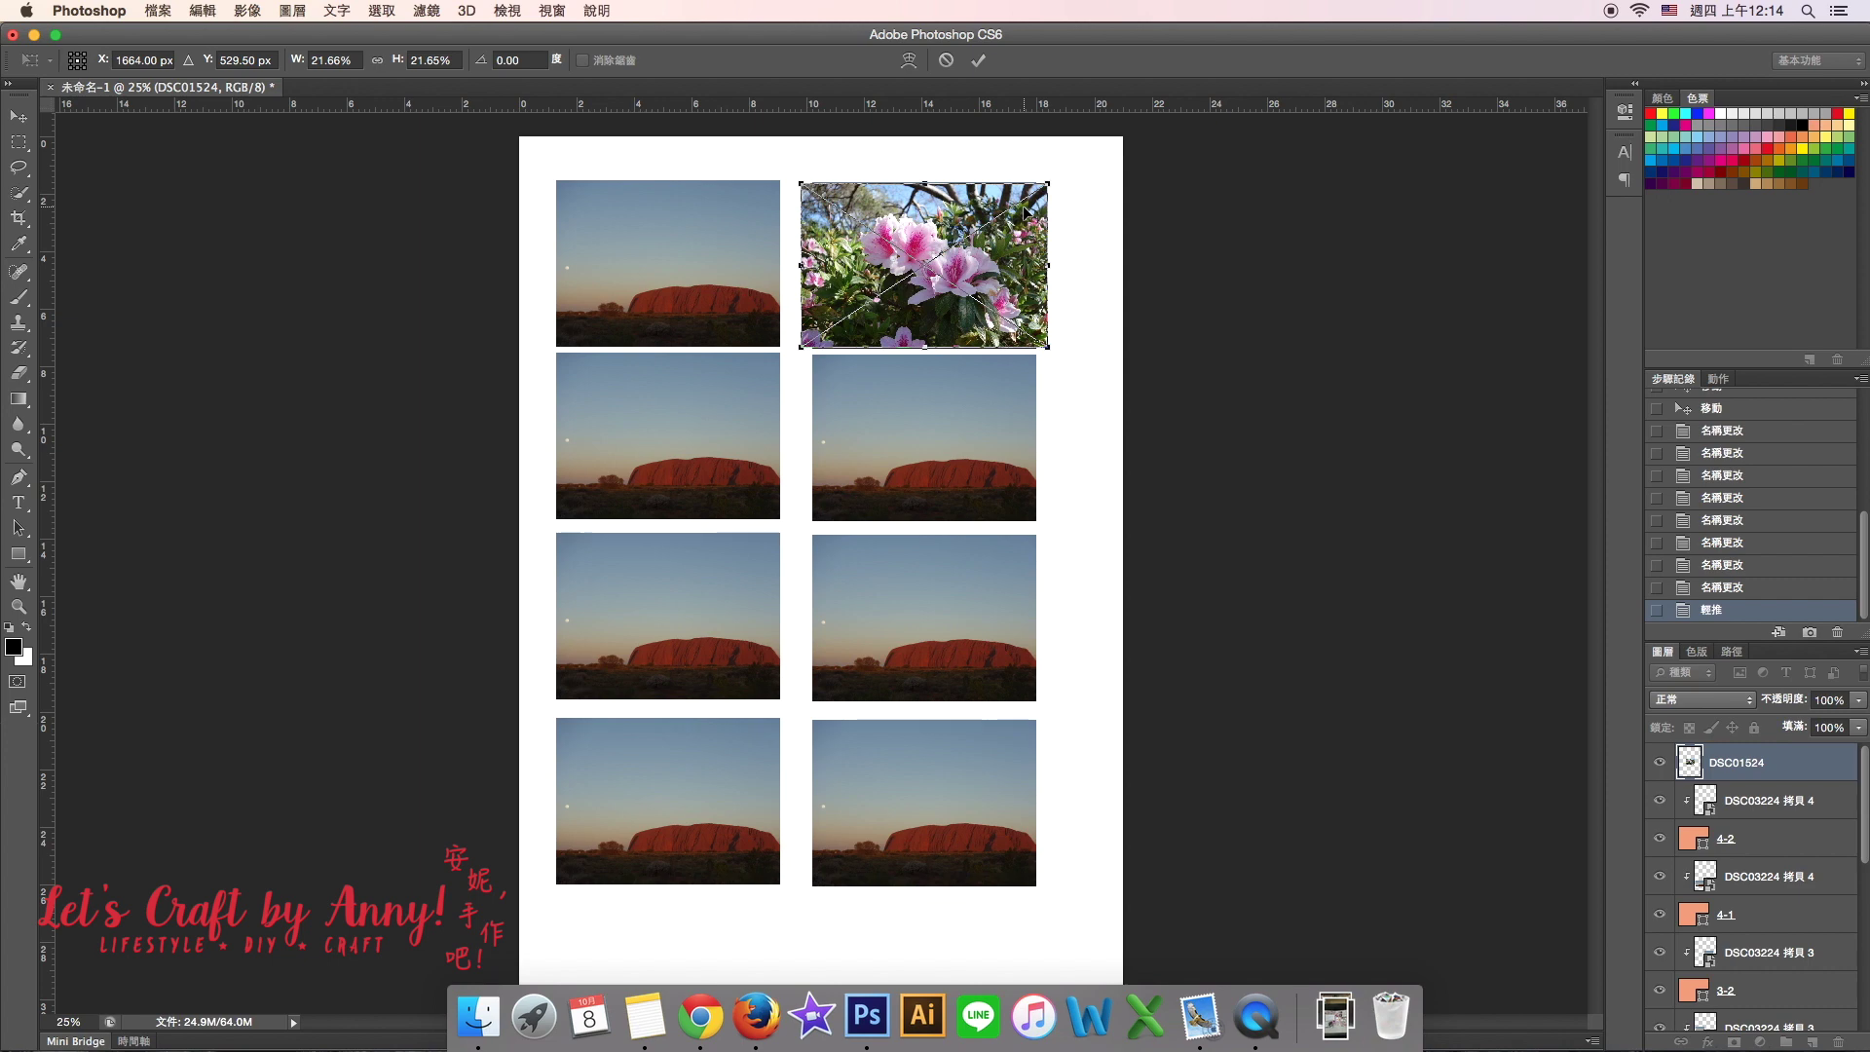
left_click_drag(1049, 183, 1062, 167)
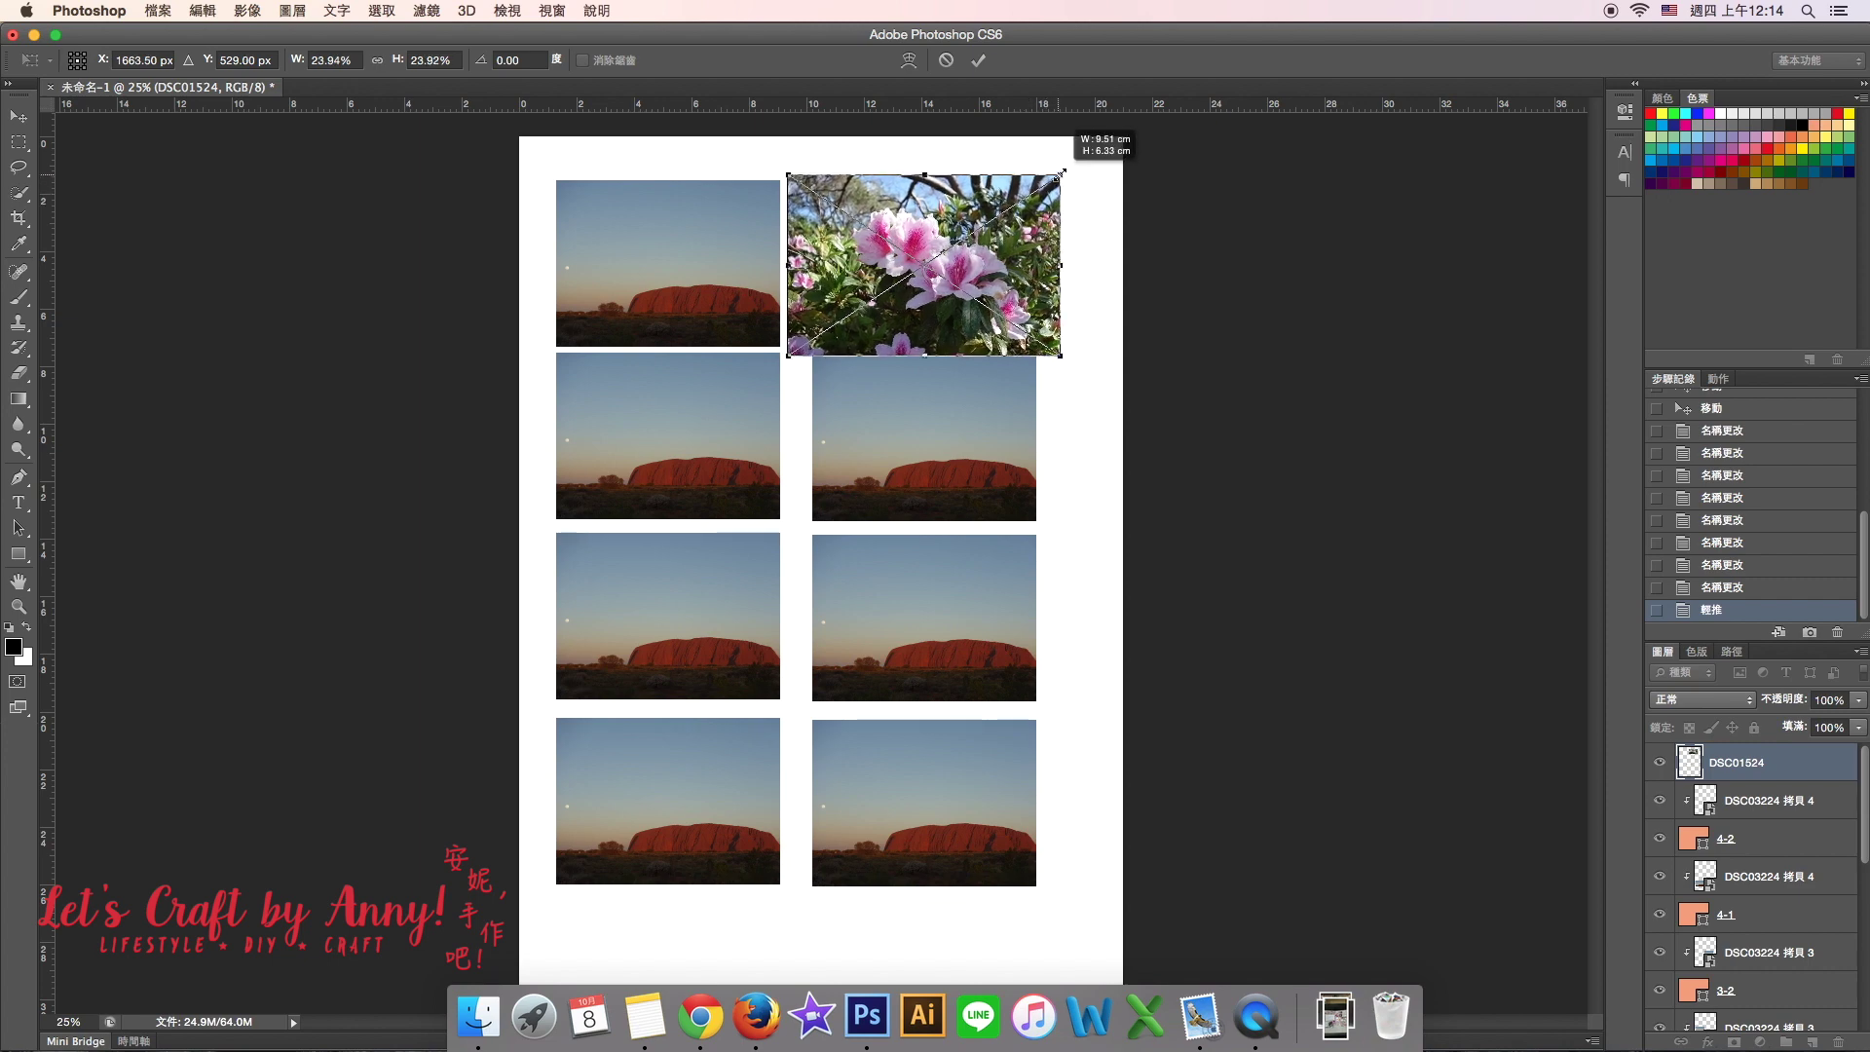
left_click_drag(1019, 229, 1019, 219)
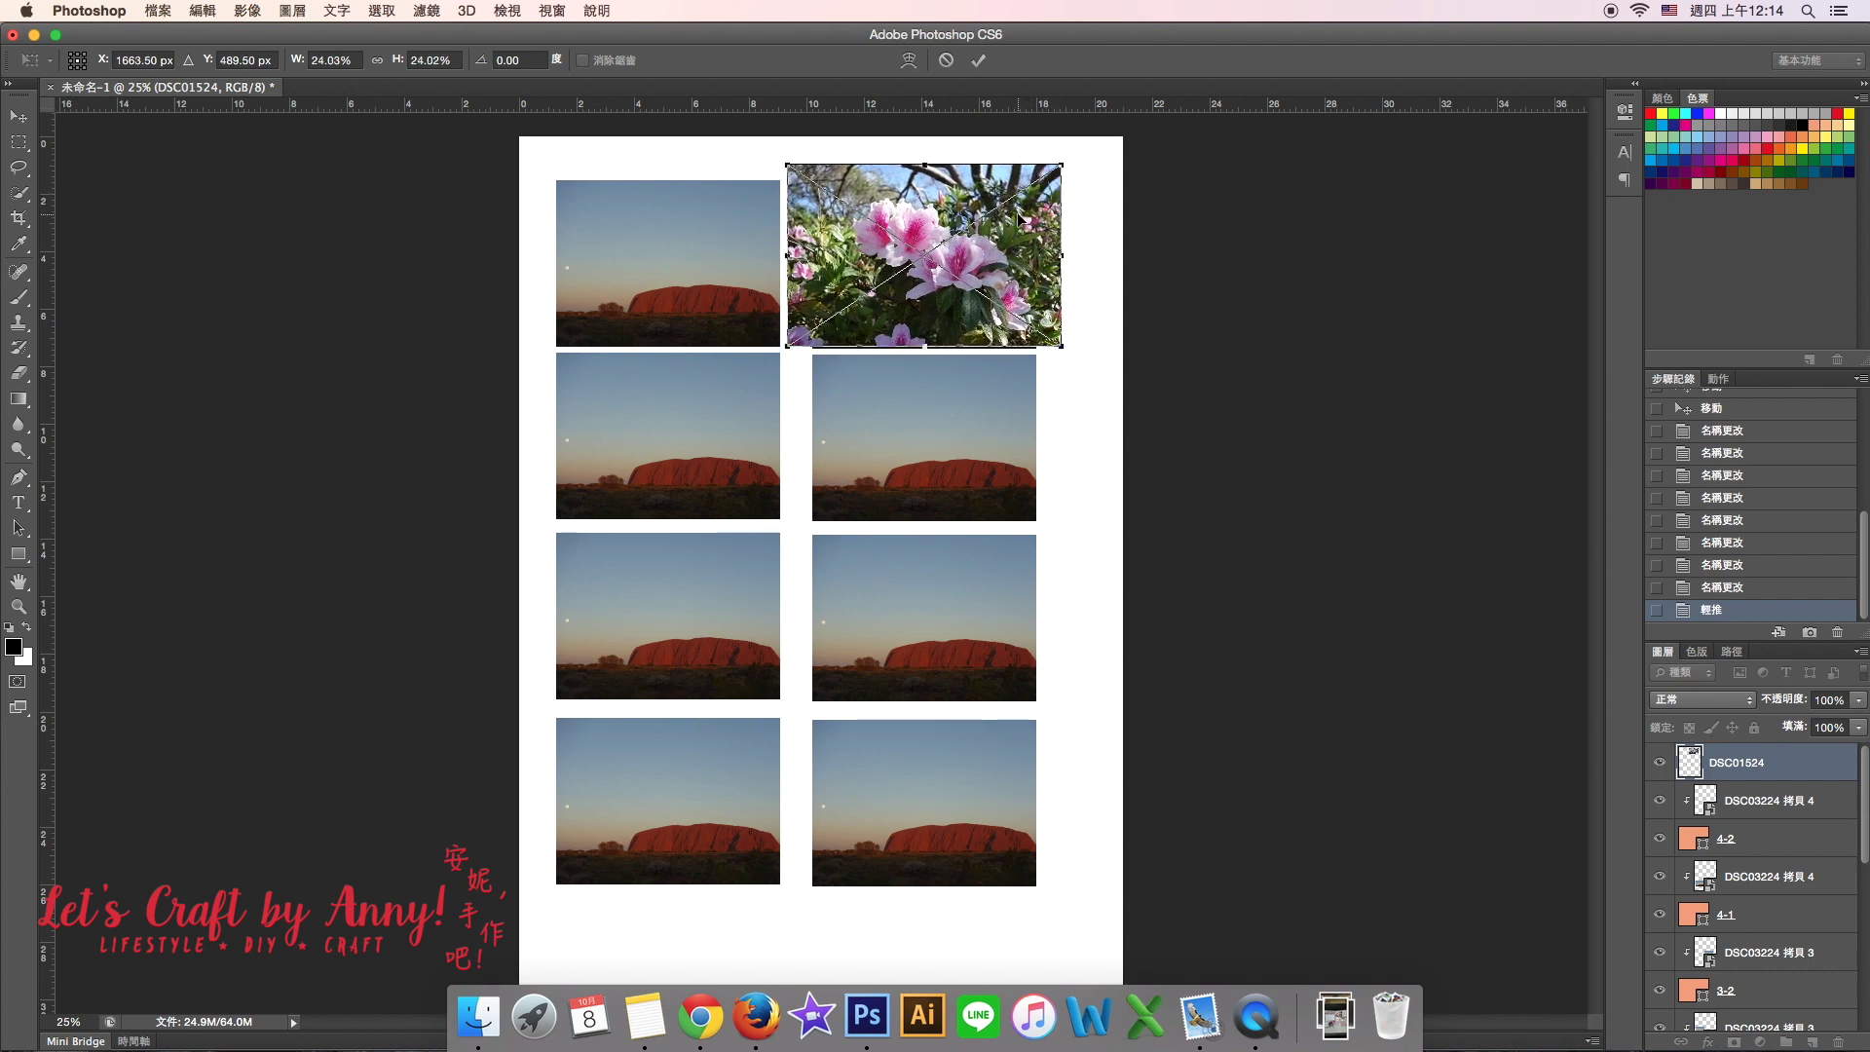
key("Return")
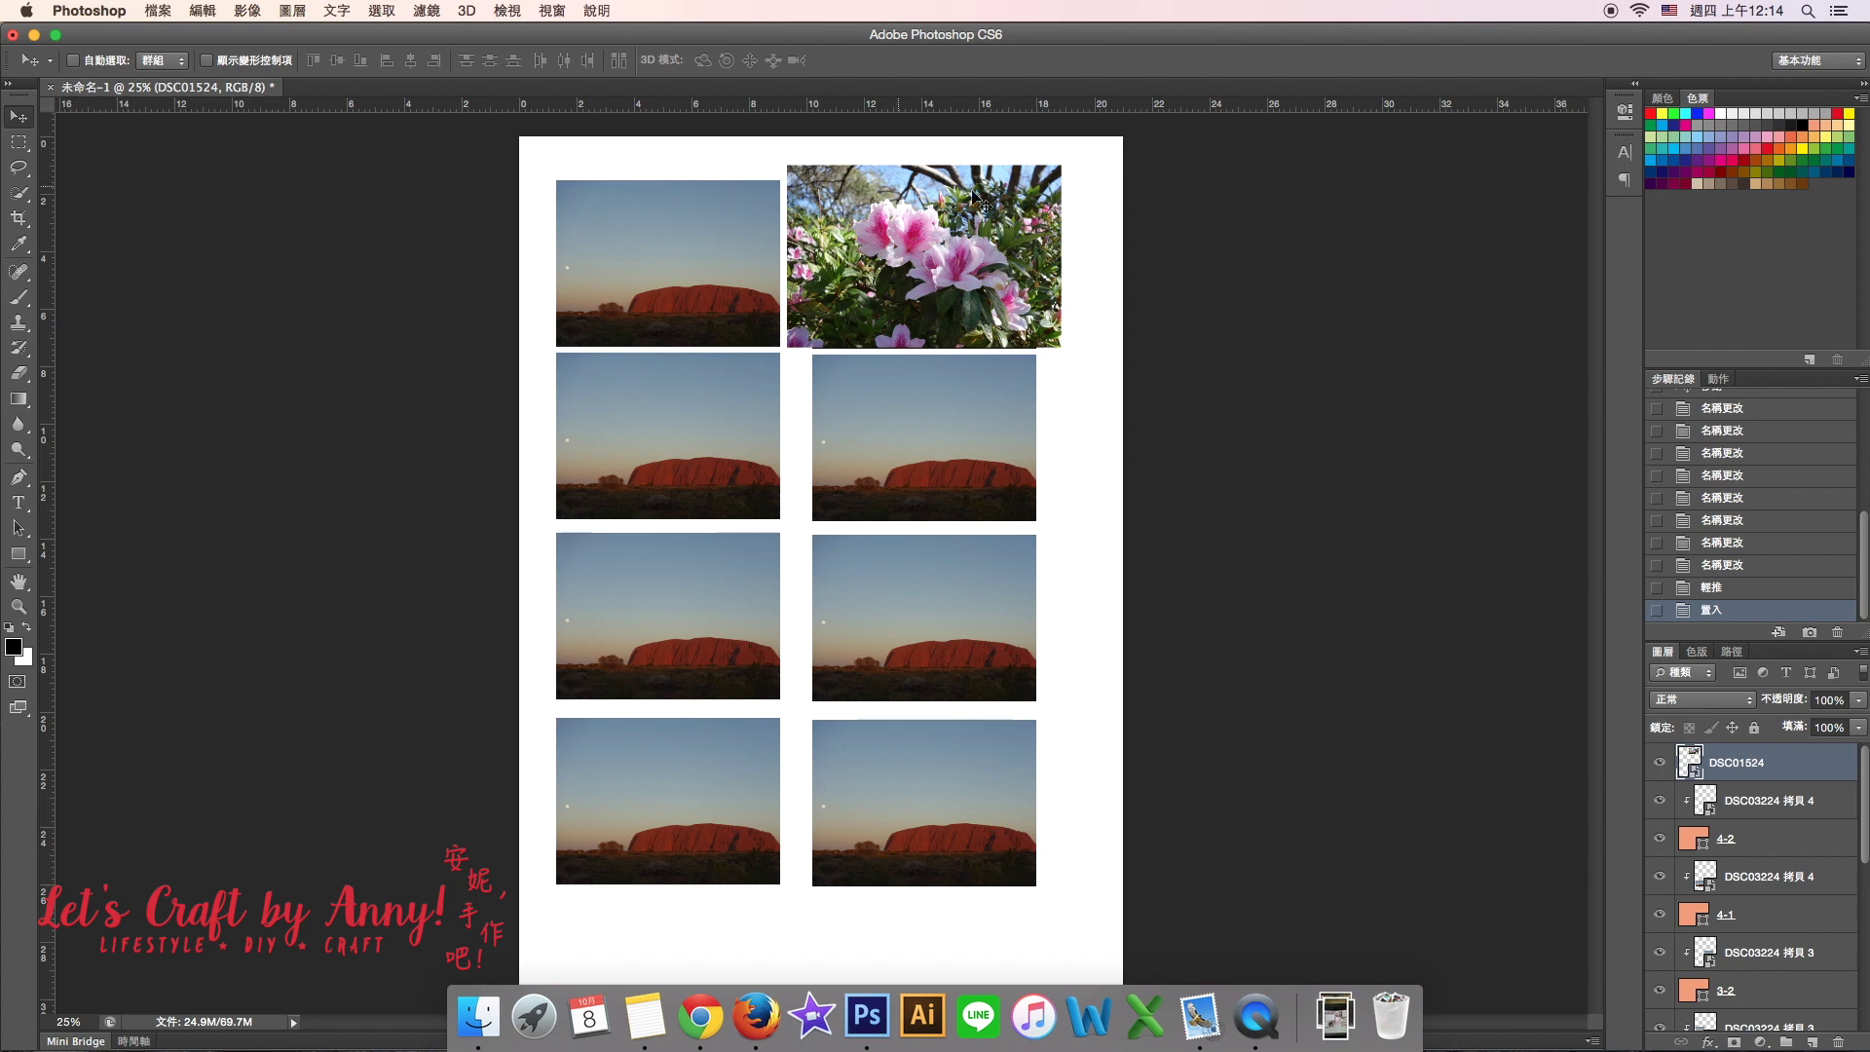
- Move the DSC01524 flower layer down the Layers stack toward the top-right frame's layers
scroll(1817, 837, "down", 5)
scroll(1793, 862, "down", 5)
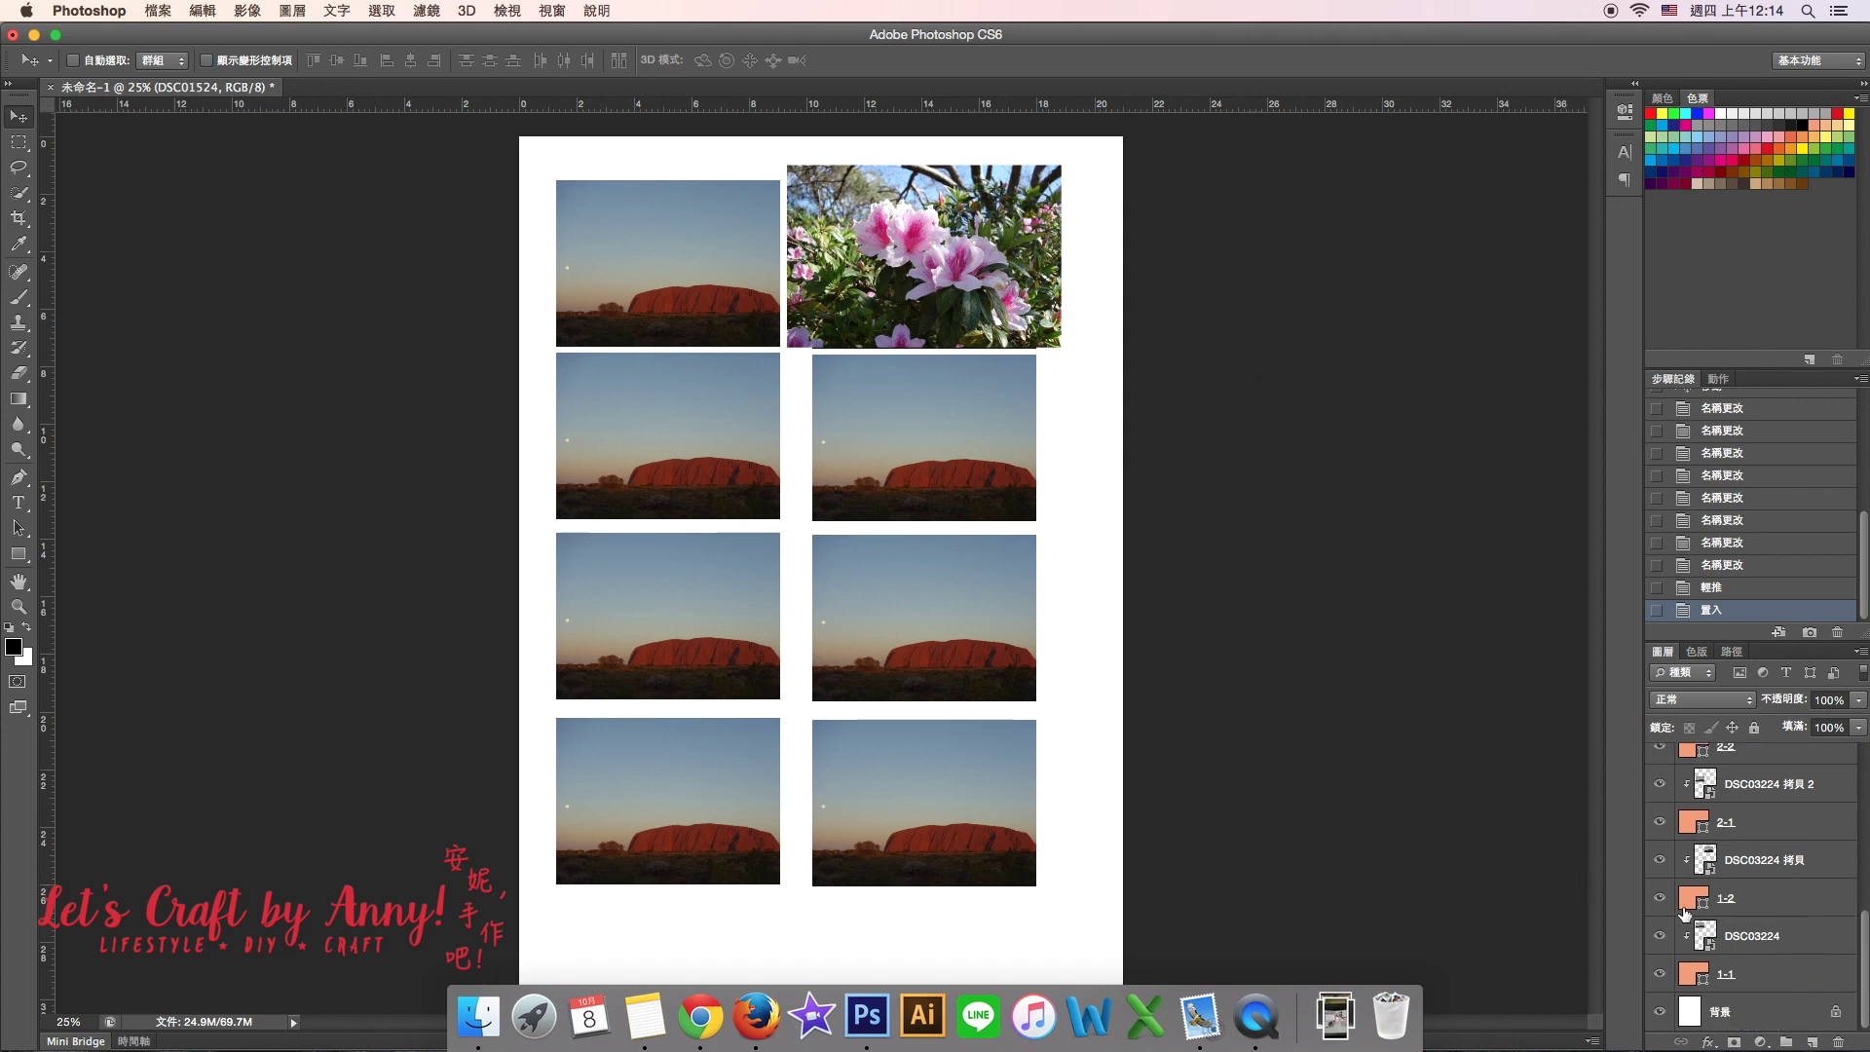
left_click(1756, 872)
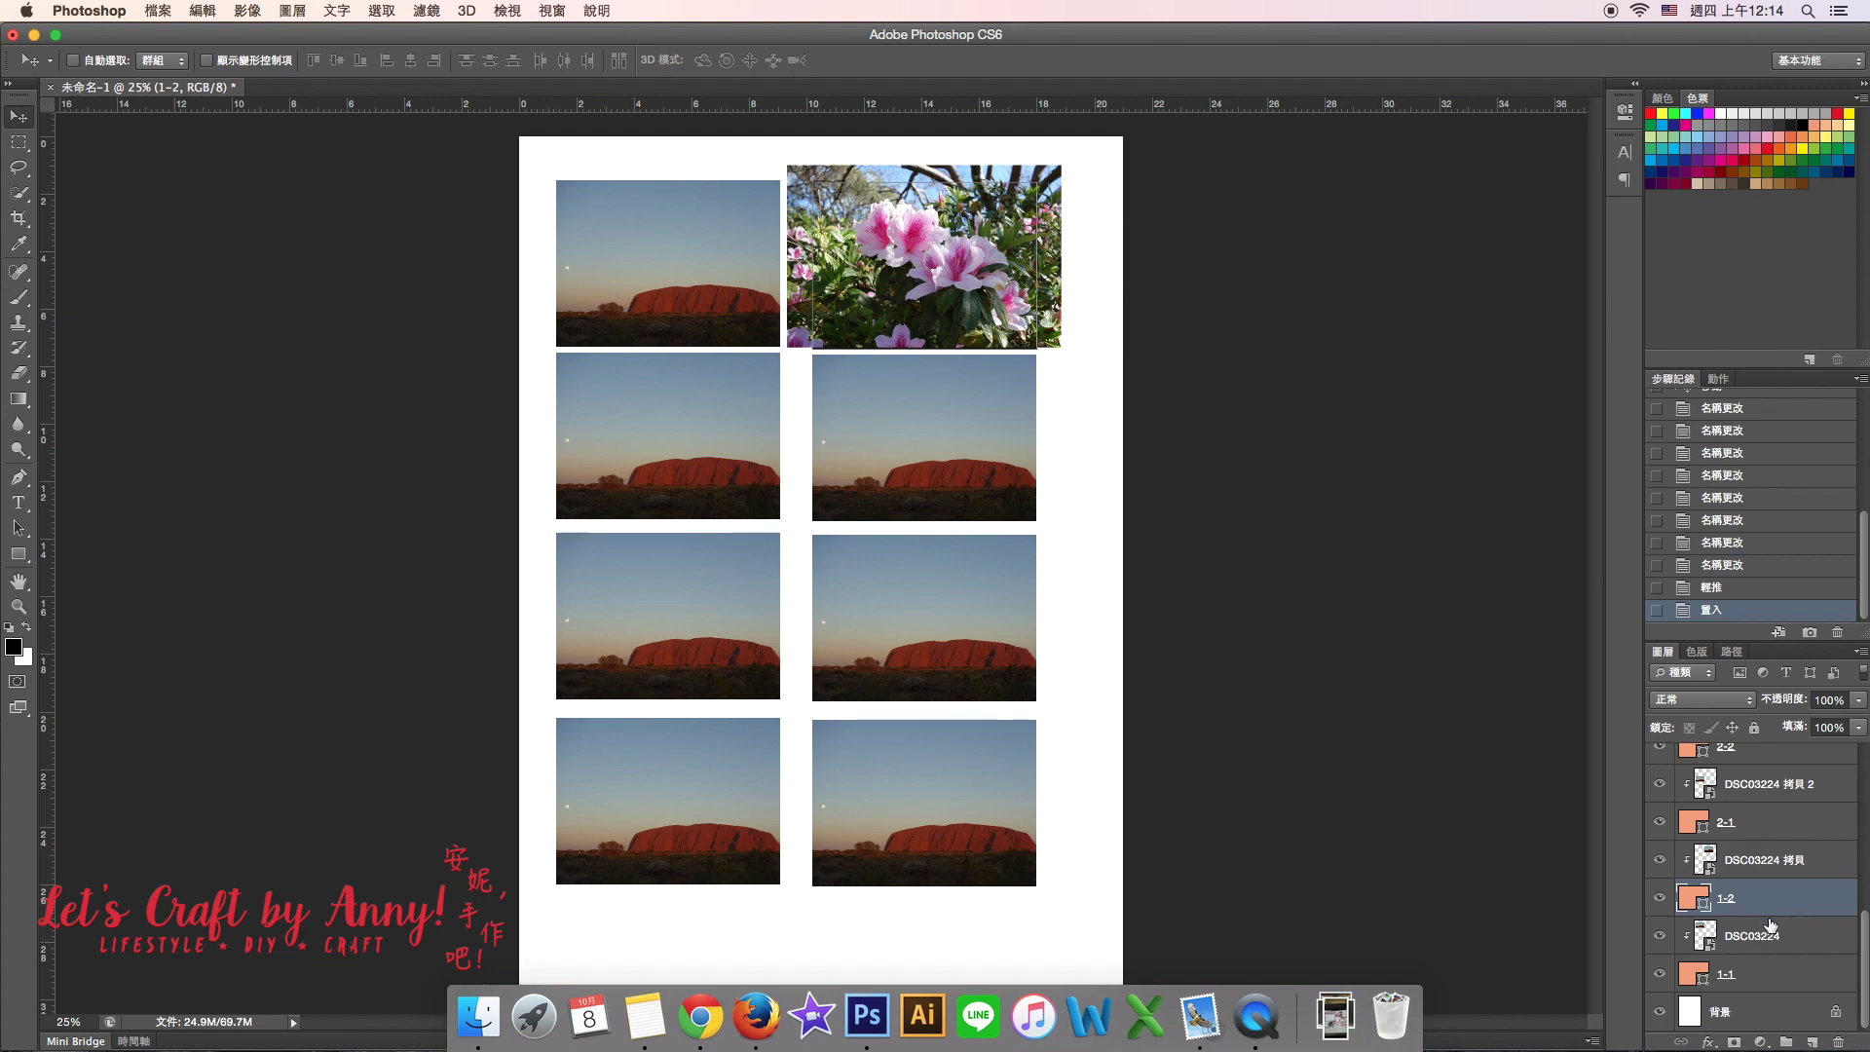
scroll(1771, 926, "up", 10)
mouse_move(1745, 769)
left_mouse_down()
mouse_move(1746, 1008)
mouse_move(1763, 984)
left_mouse_up()
scroll(1763, 984, "up", 2)
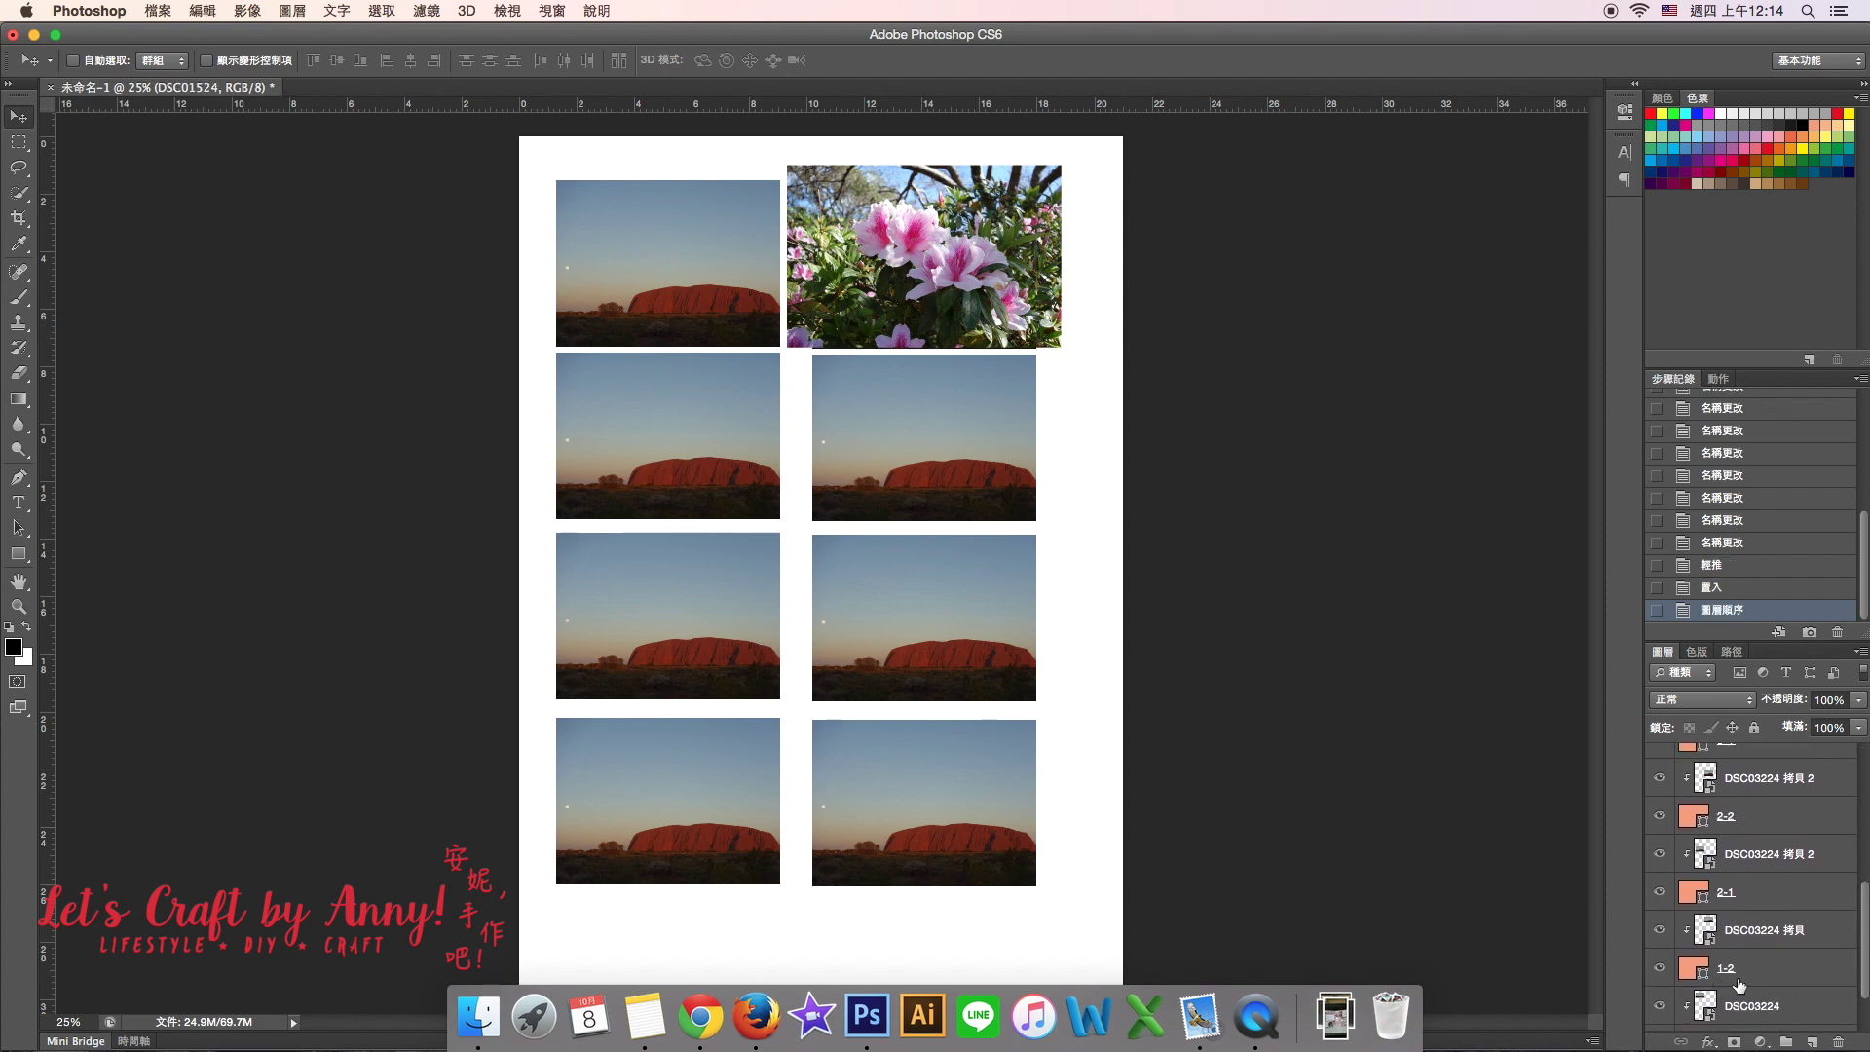
scroll(1779, 911, "up", 4)
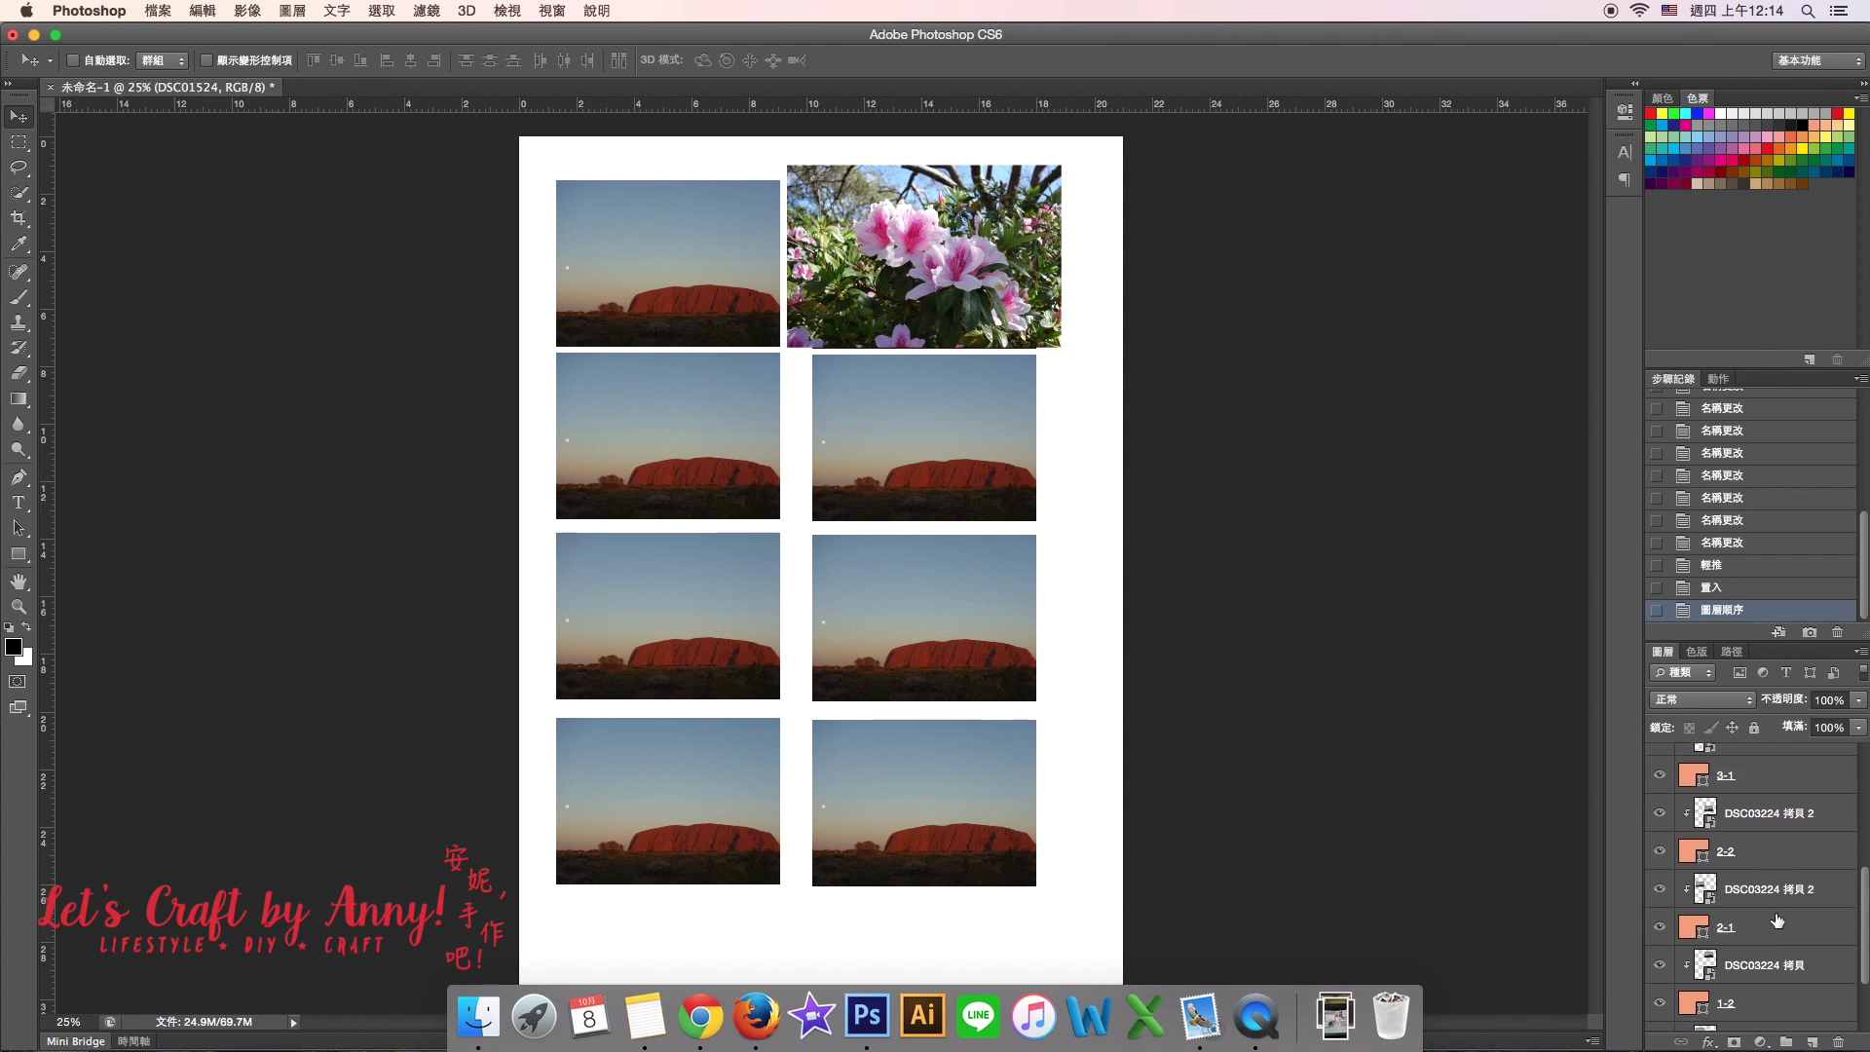
left_click_drag(1737, 836, 1720, 986)
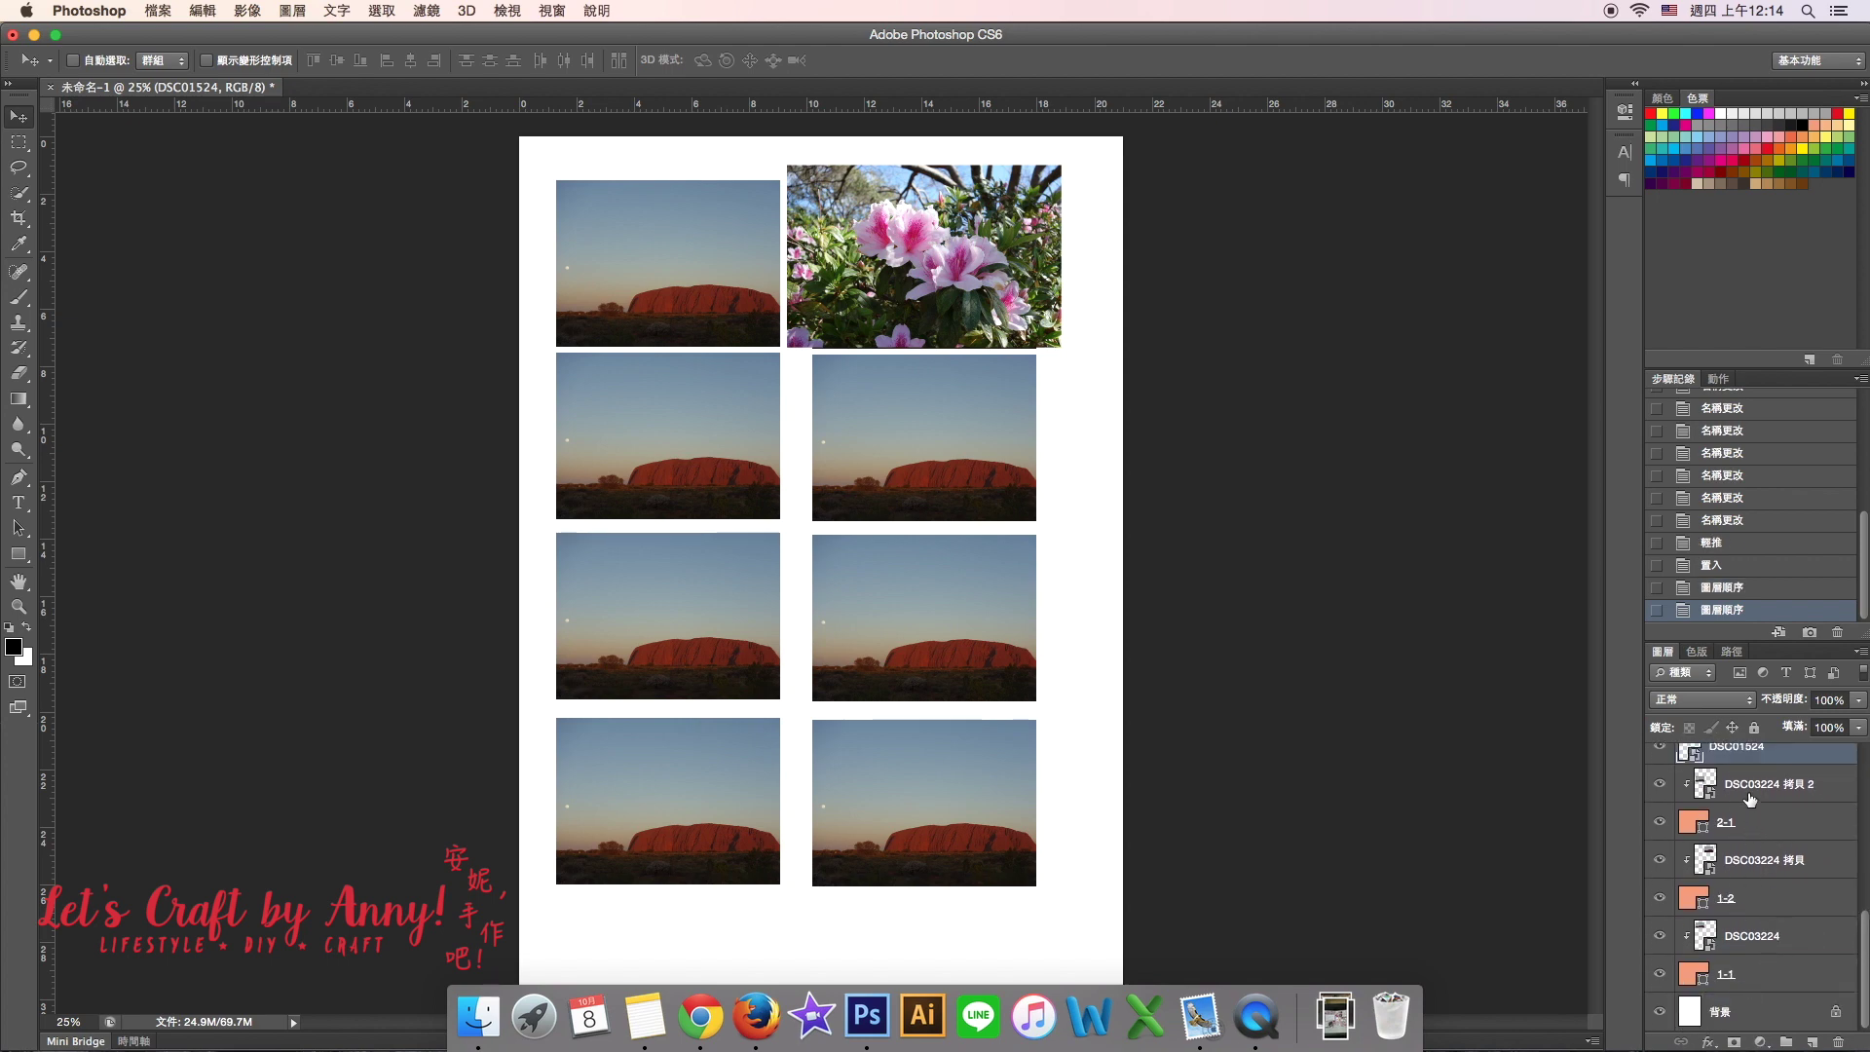
scroll(1748, 821, "up", 2)
scroll(1749, 821, "up", 1)
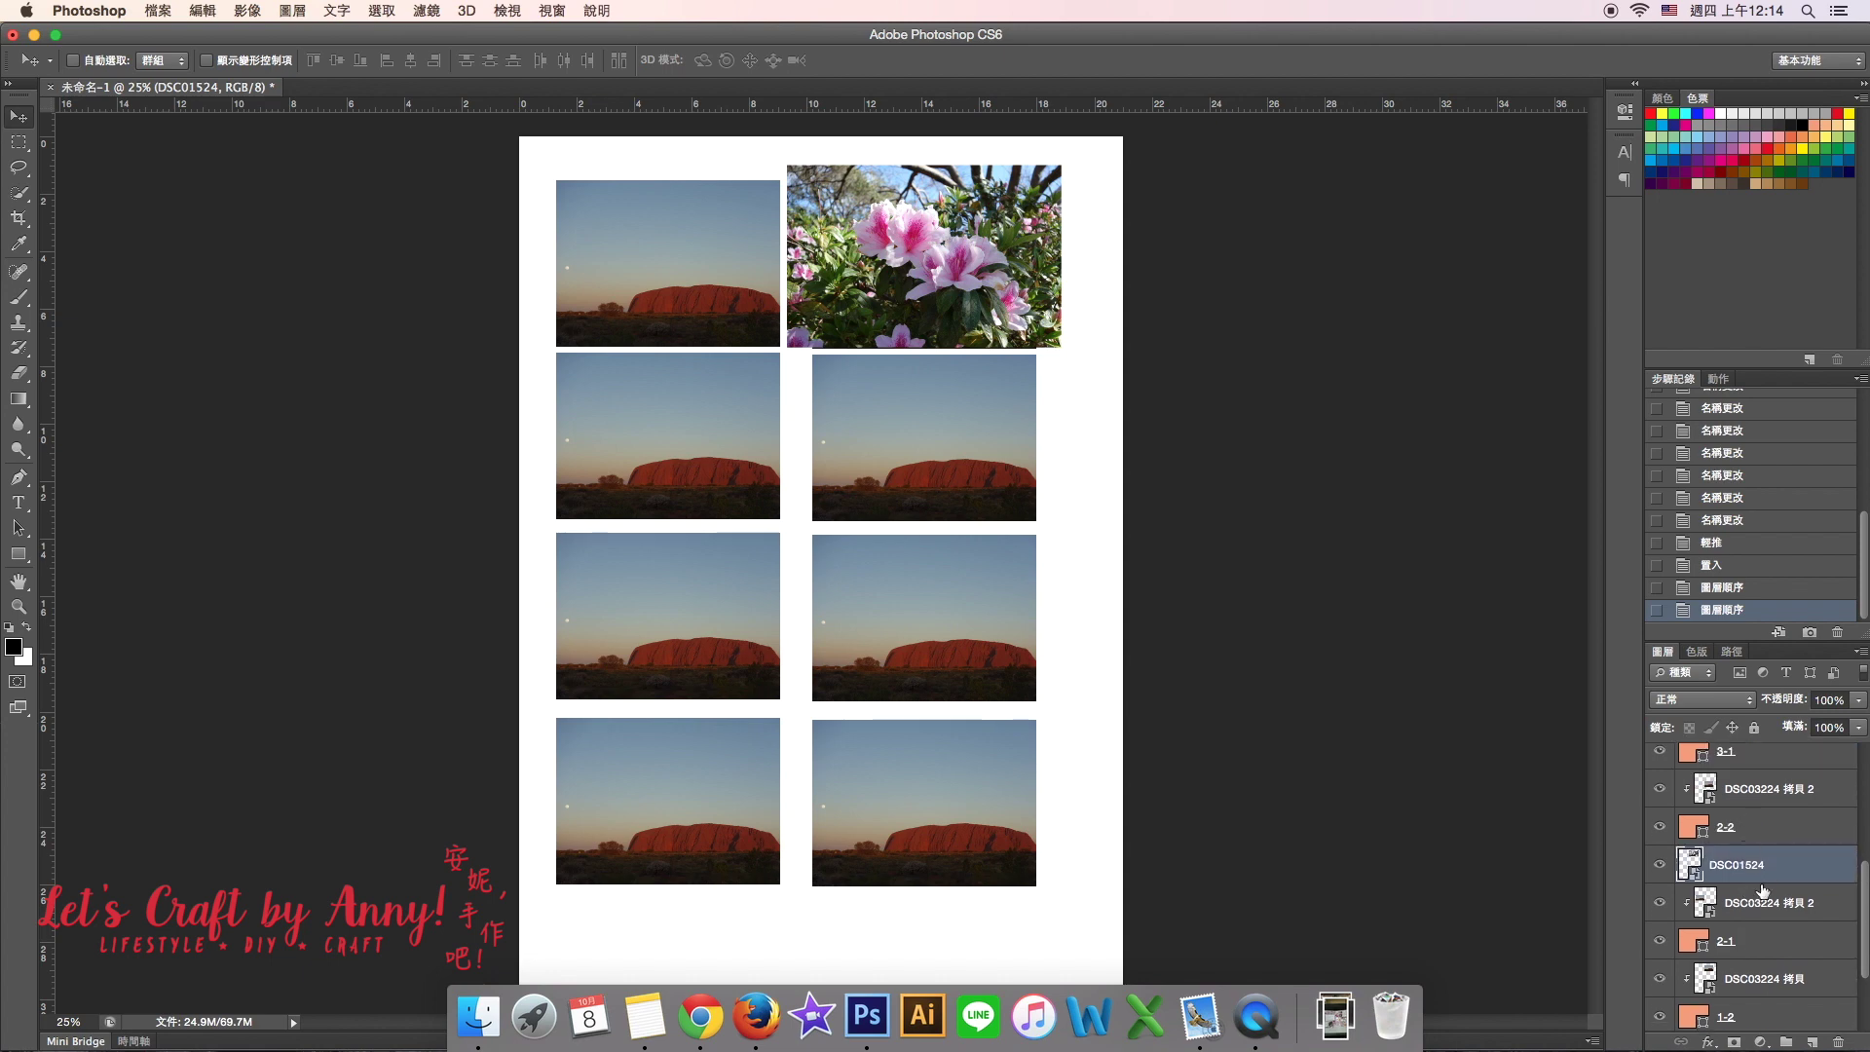
left_click_drag(1781, 874, 1753, 960)
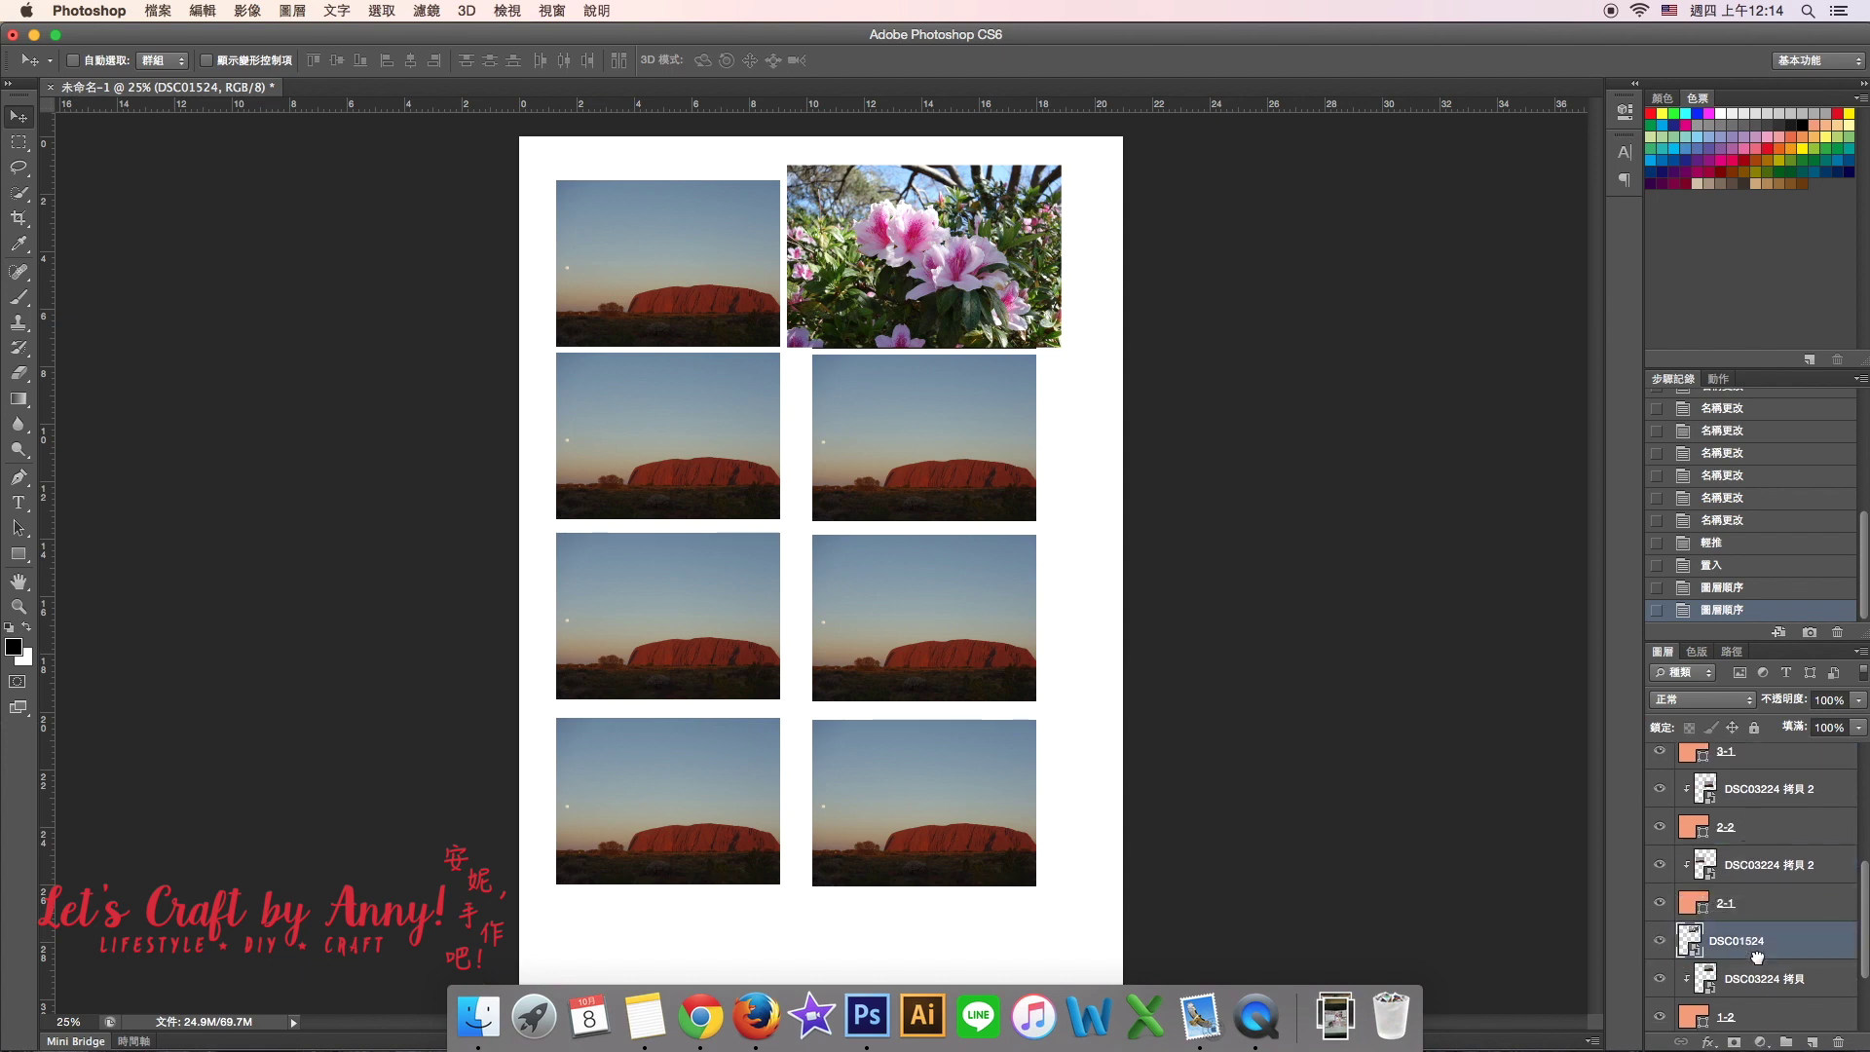
scroll(1749, 921, "down", 3)
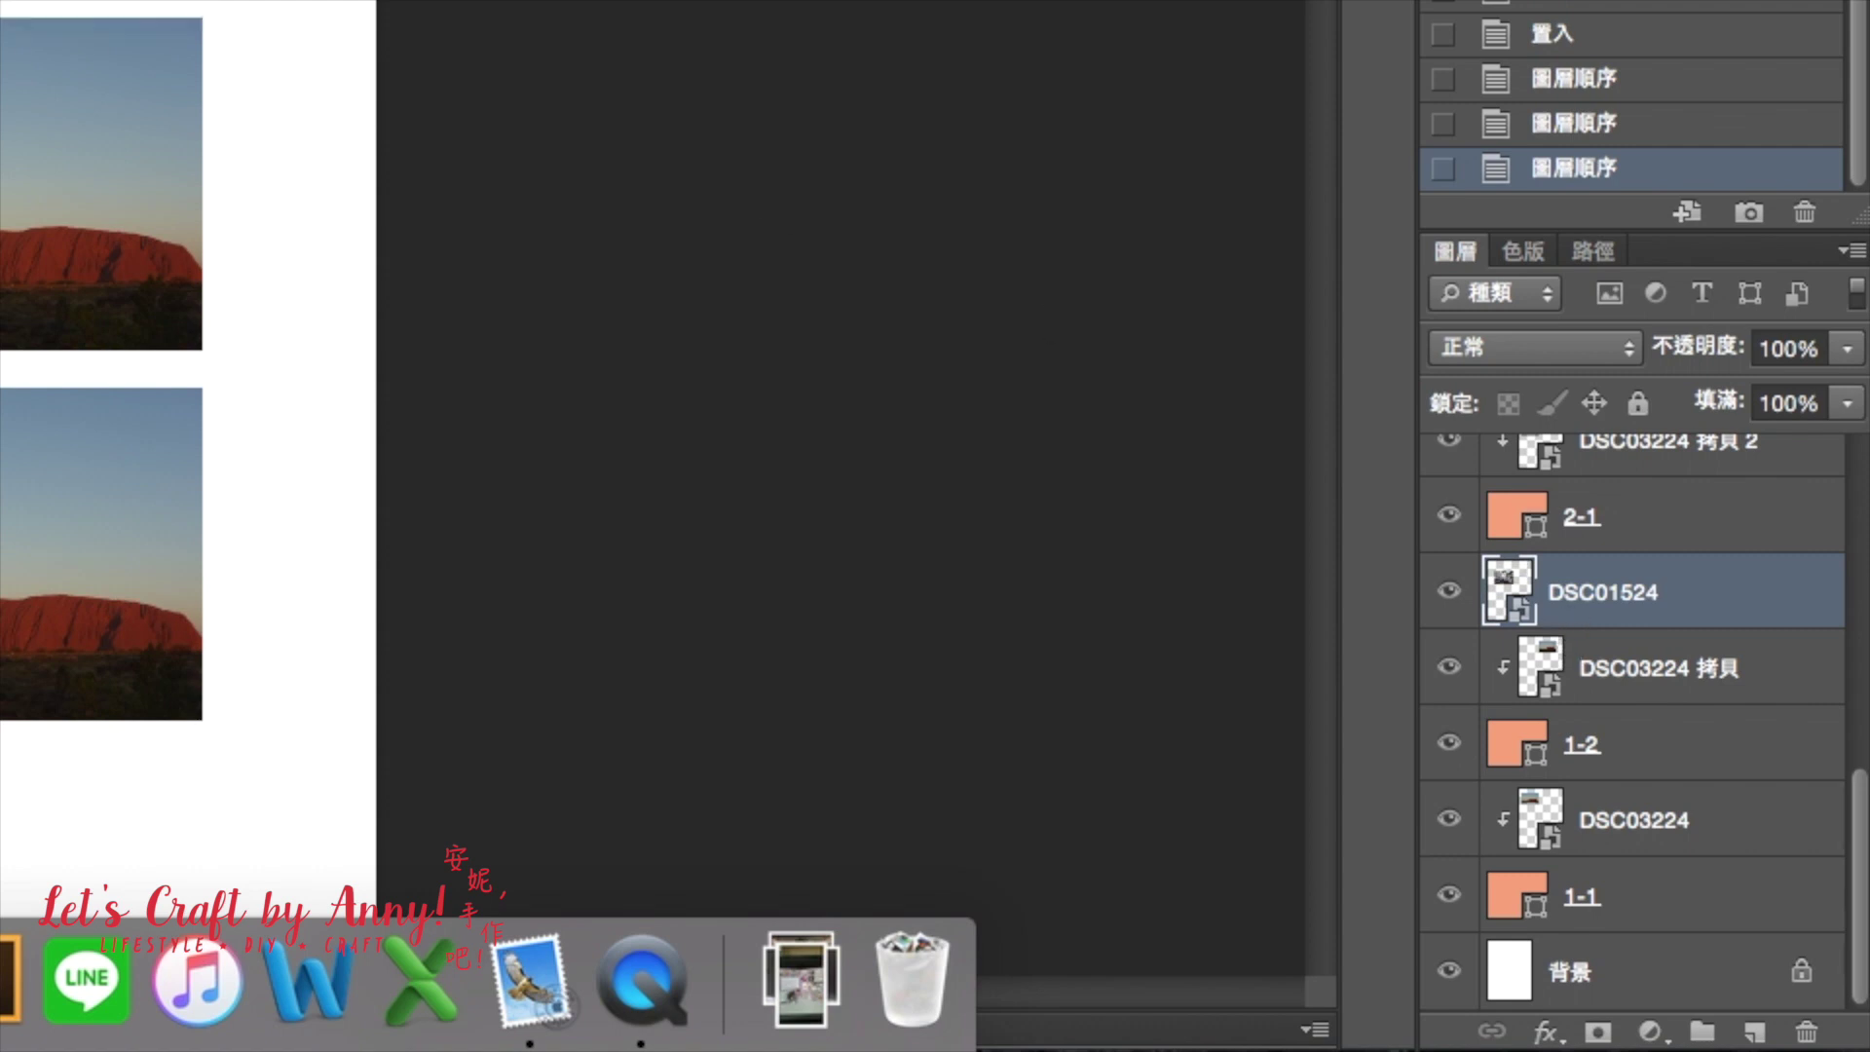
- Check the 1-2 frame's clipping and put the flower layer under the Uluru copy in 2-1
left_click(1448, 743)
left_click(1448, 744)
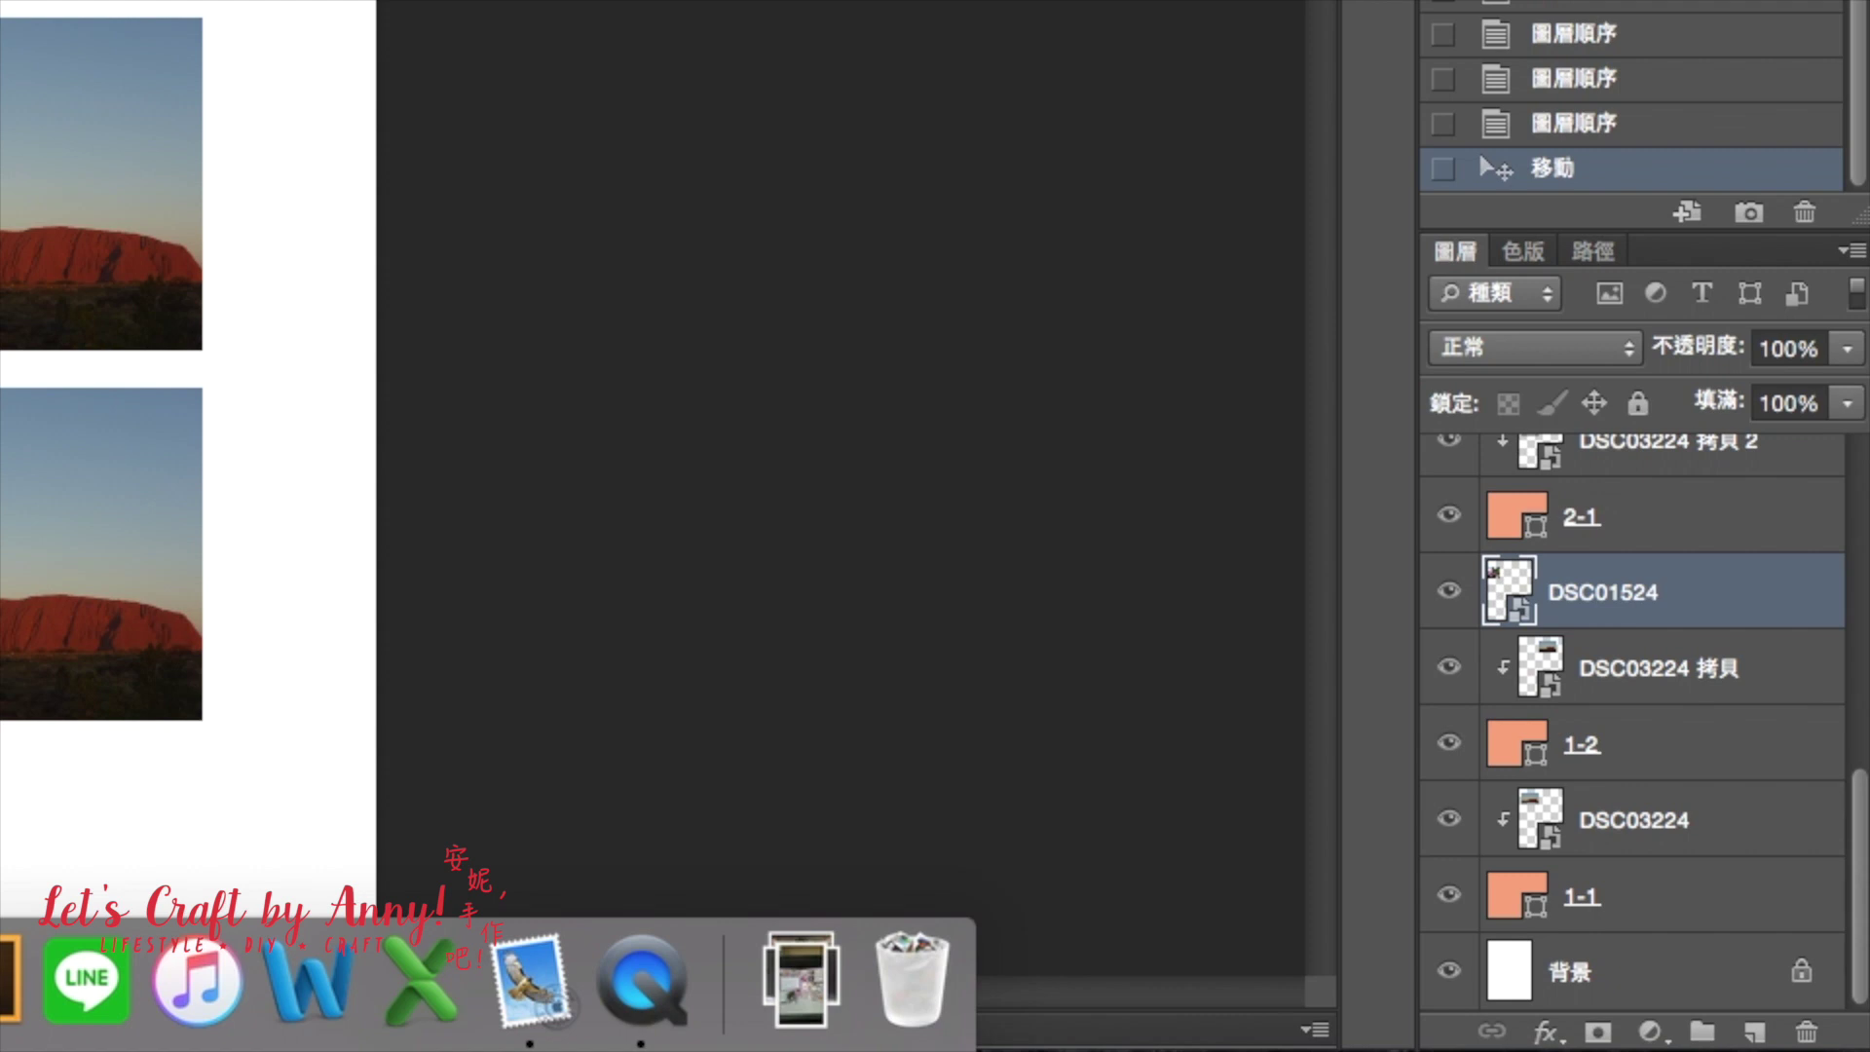
key("Right")
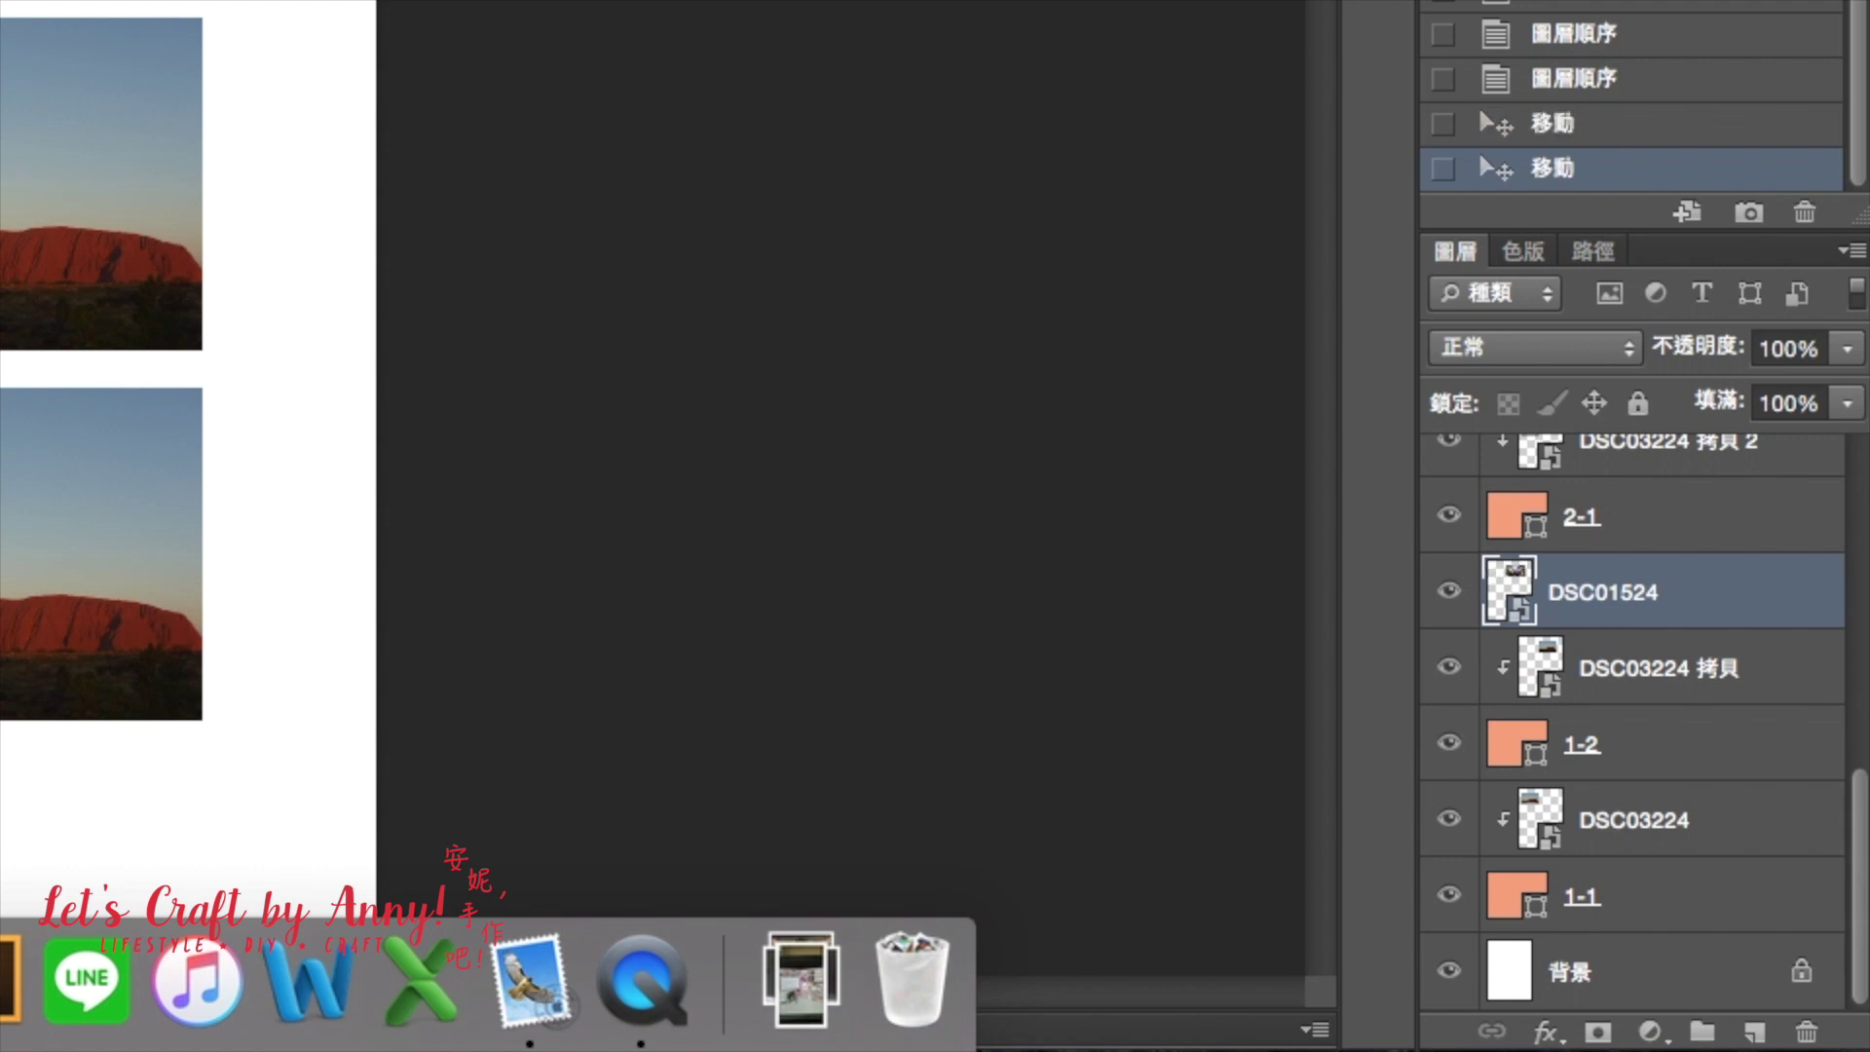
left_click_drag(1553, 588, 1532, 682)
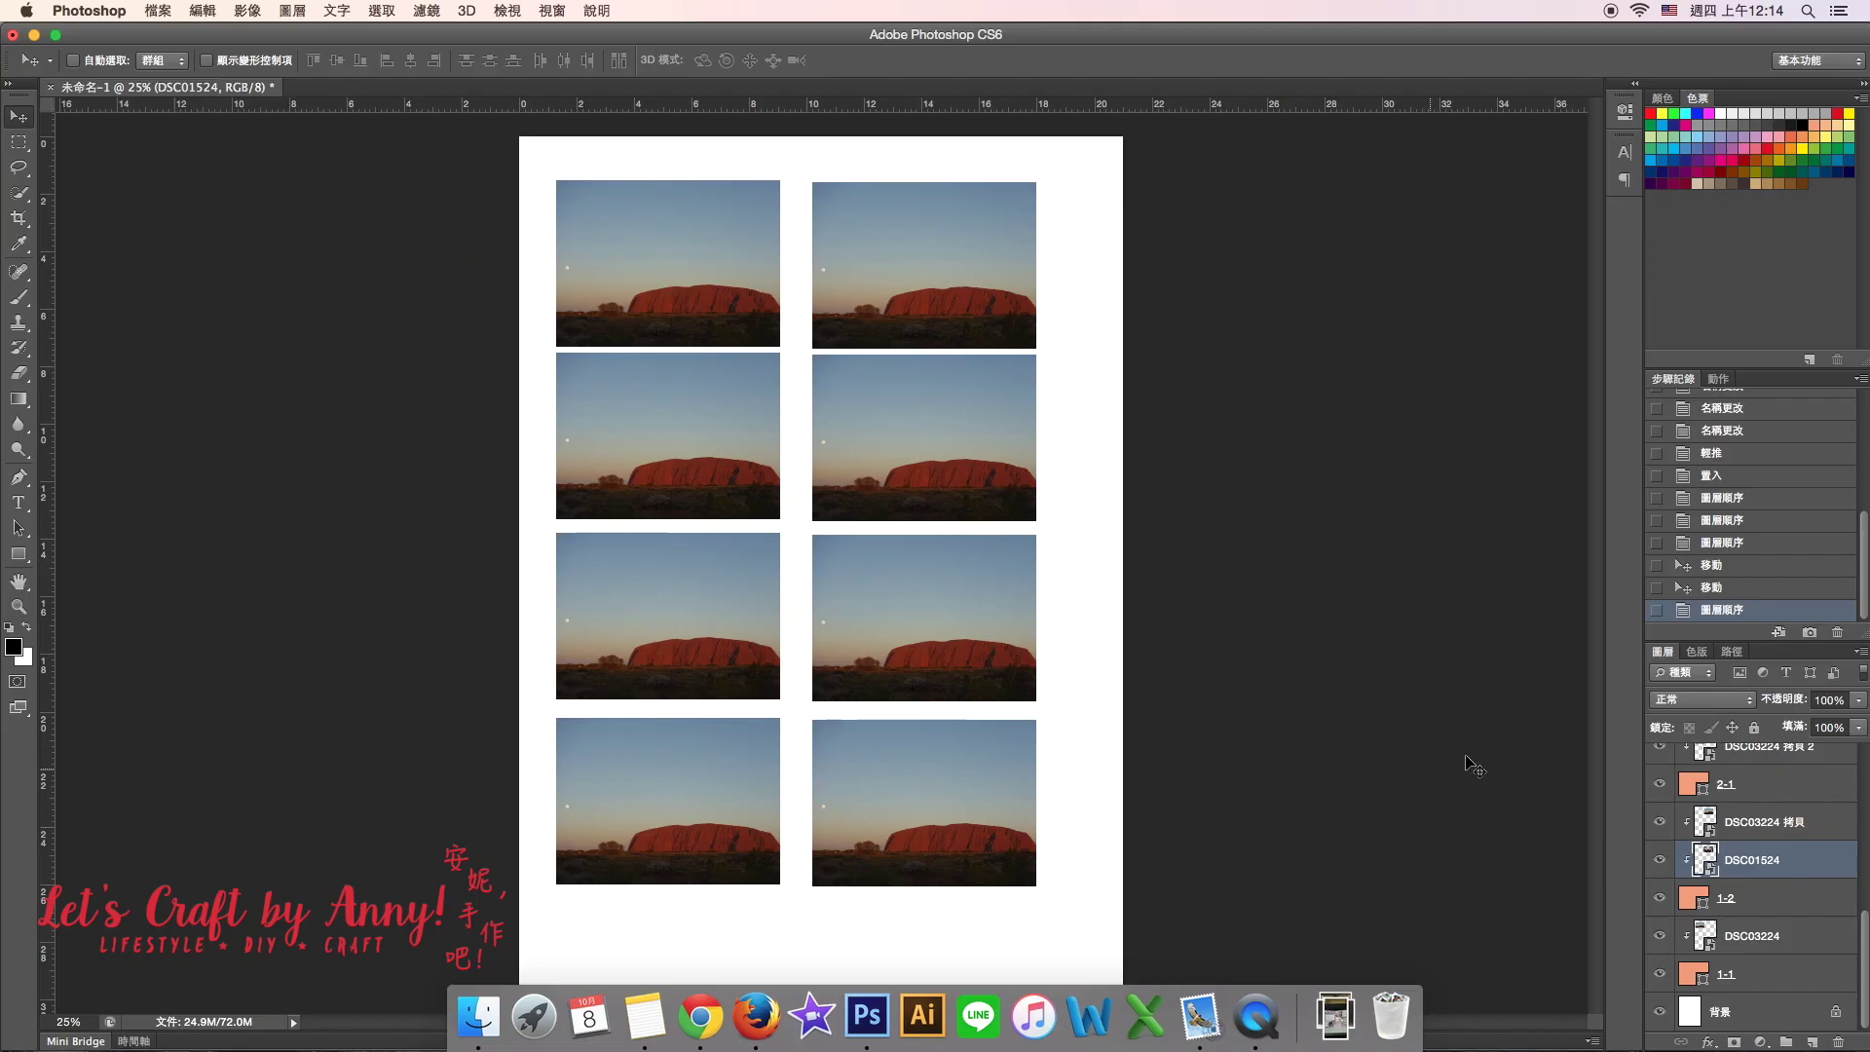
- Delete the duplicate DSC03224 copy layer and fine-tune the flower photo's position in its frame
left_click(1815, 828)
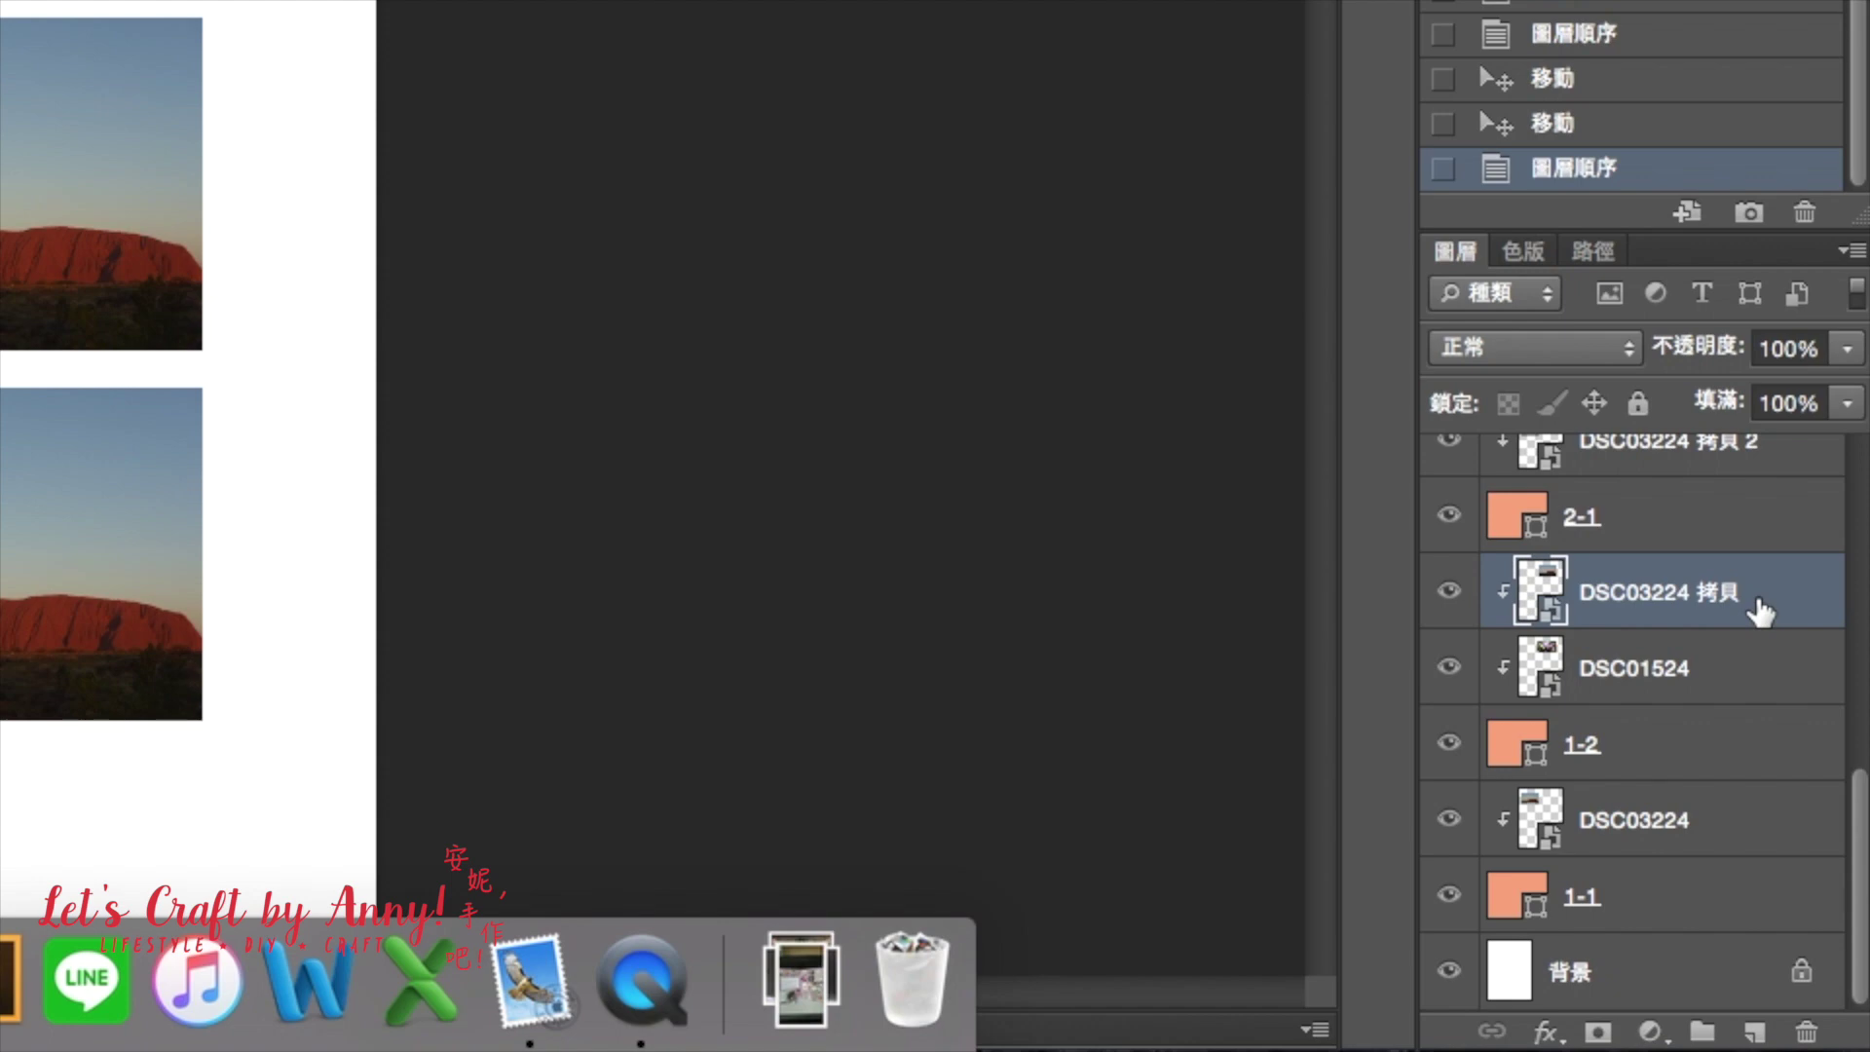
key("BackSpace")
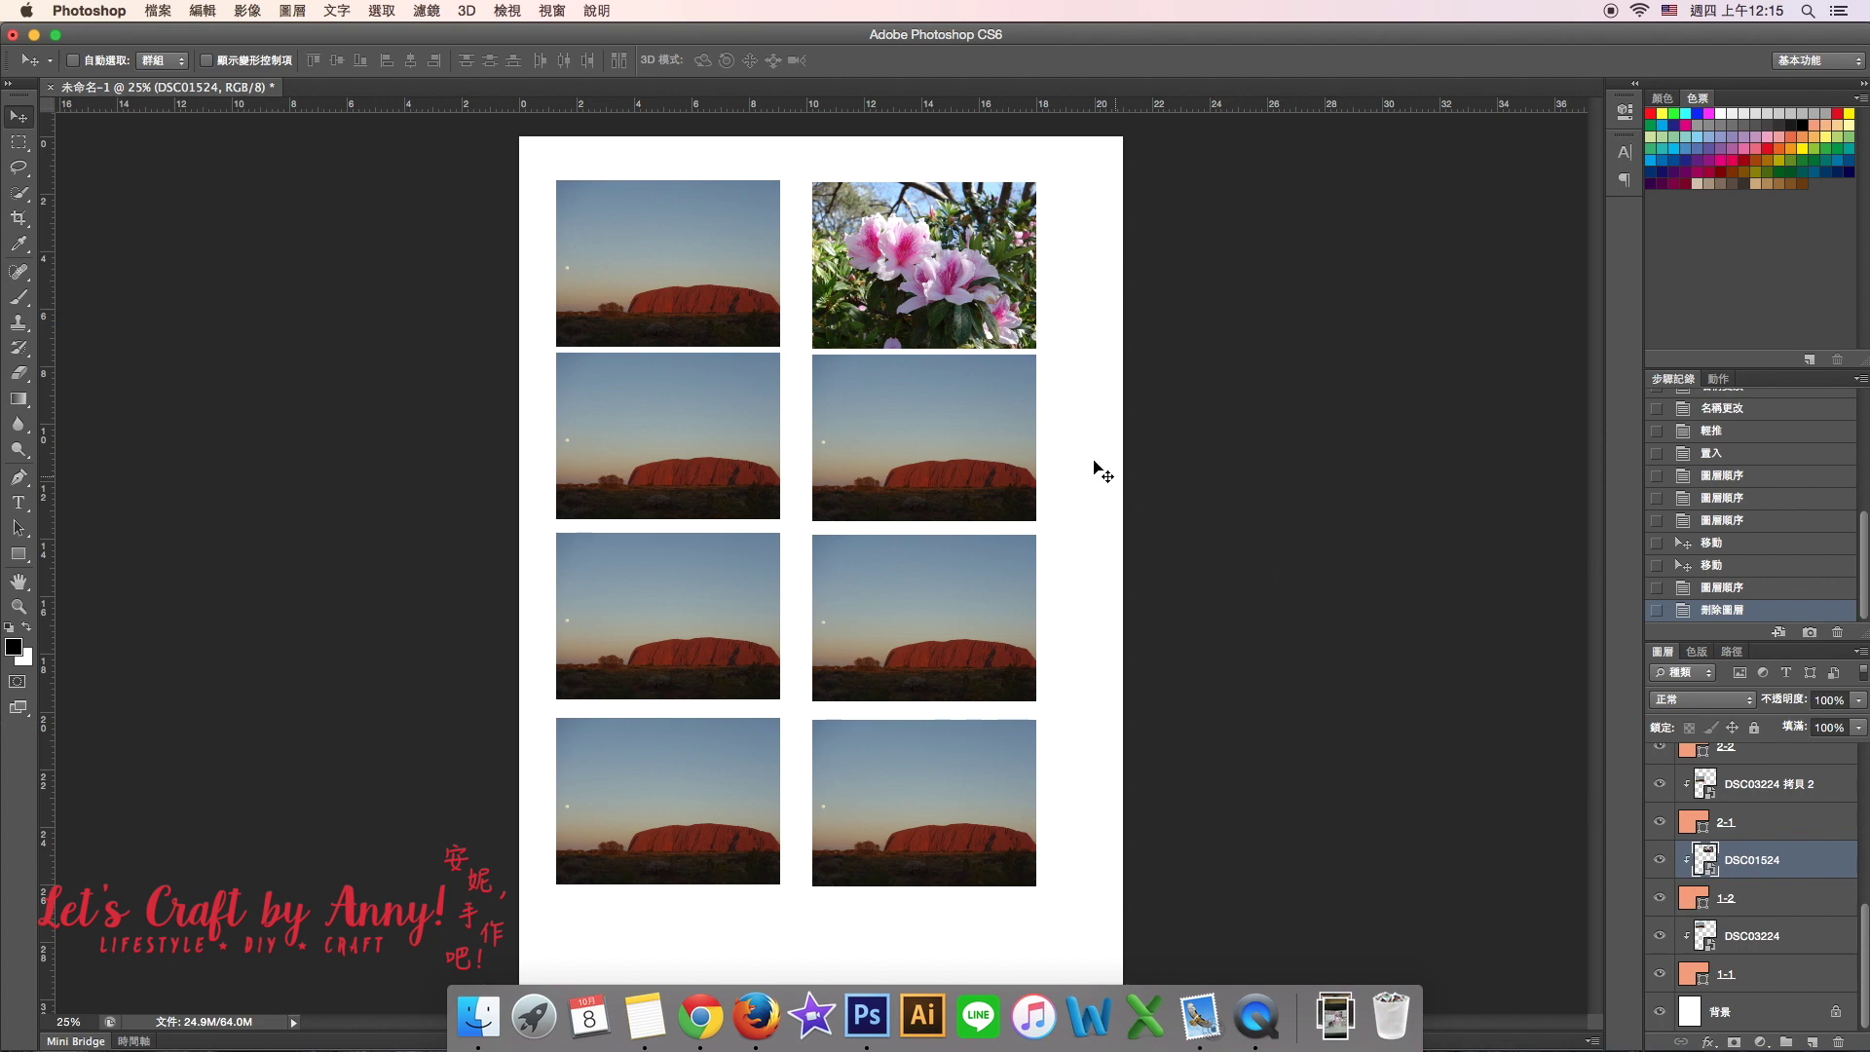
left_click_drag(947, 314, 962, 329)
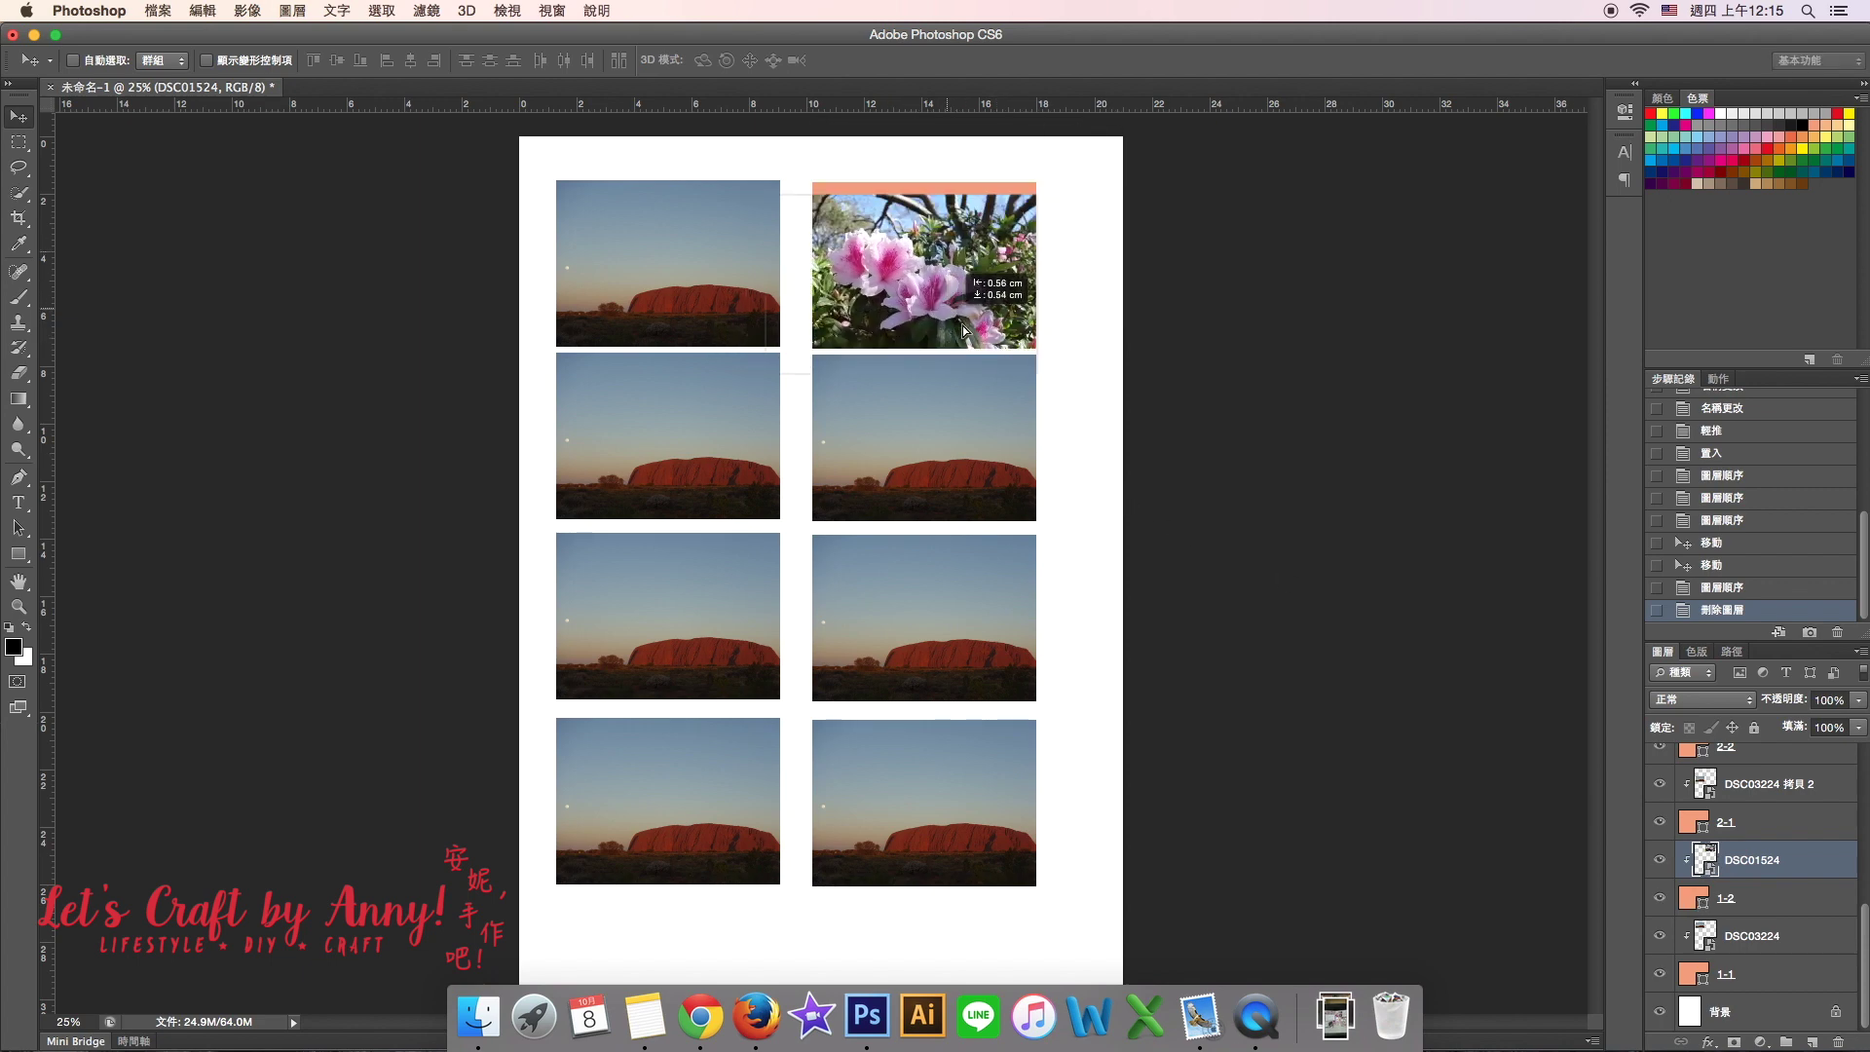
left_click_drag(963, 330, 974, 300)
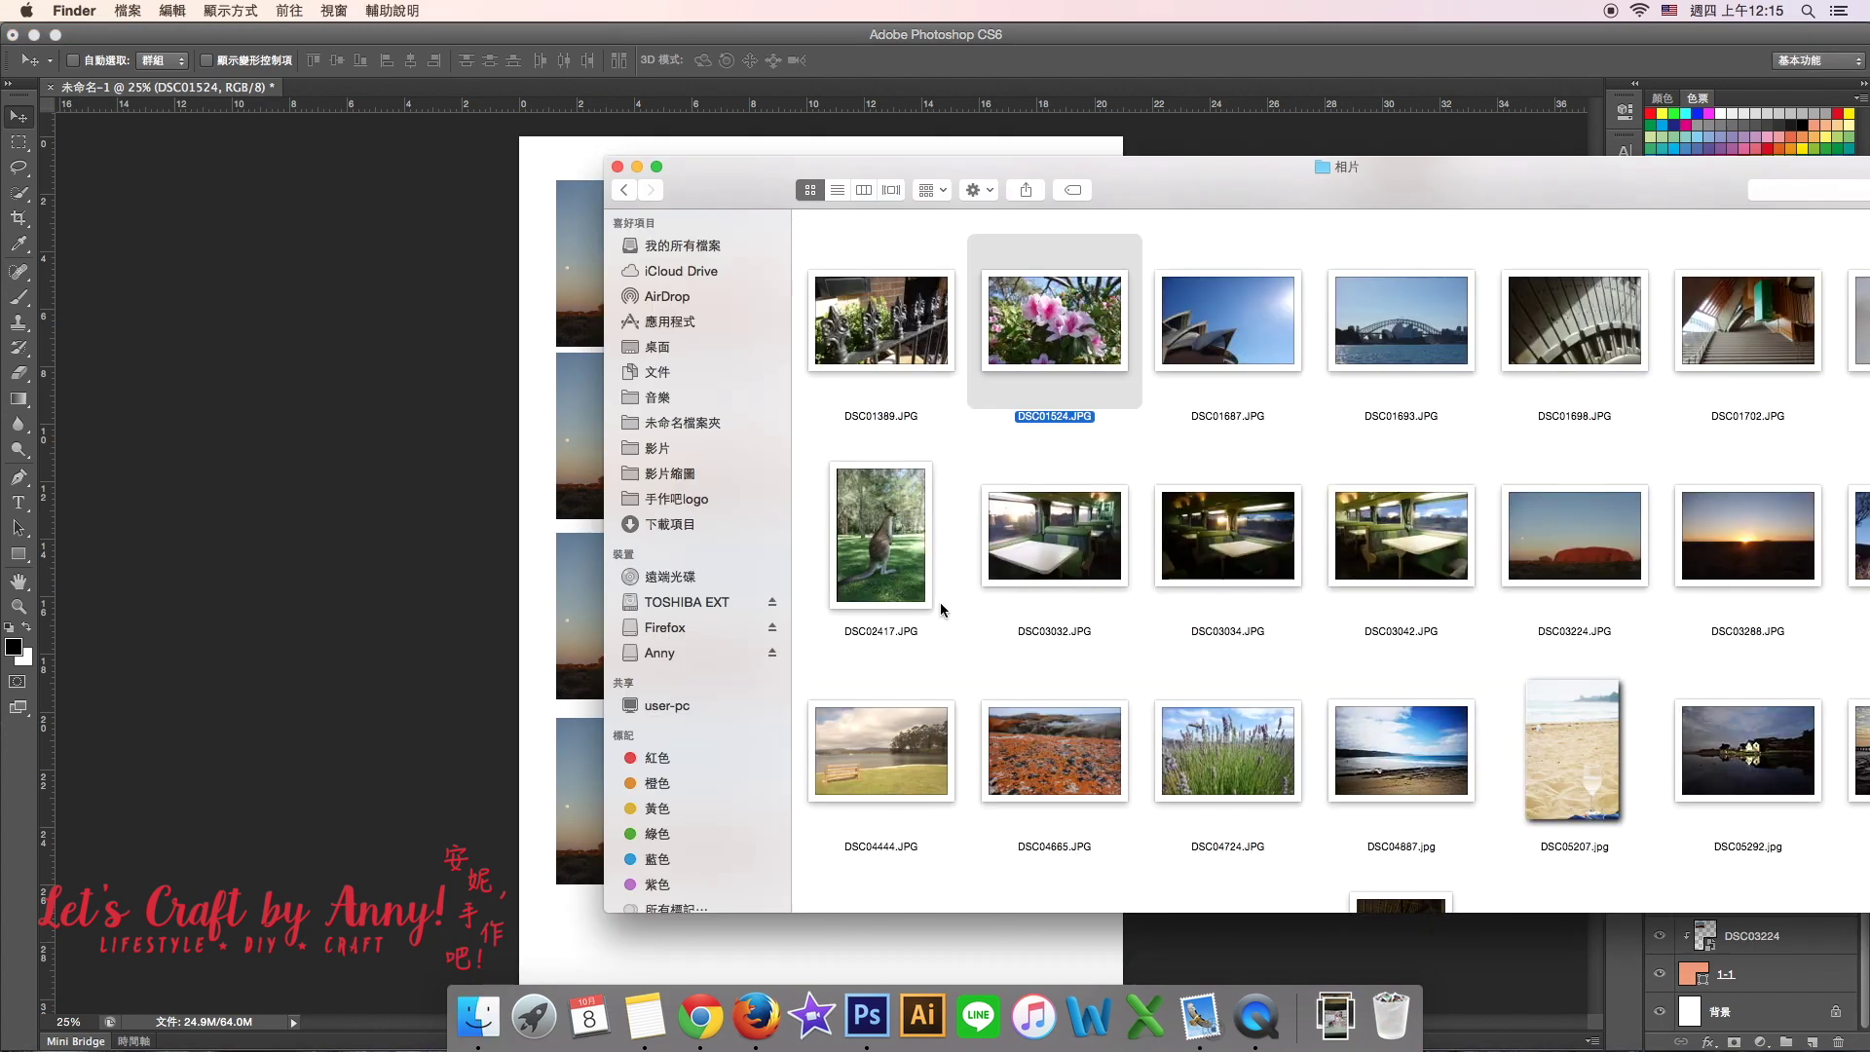
left_click(479, 1016)
- Place photo DSC01389 in the second-row-left frame and the Opera House photo in the second-row-right frame
mouse_move(881, 321)
left_mouse_down()
mouse_move(801, 505)
mouse_move(637, 383)
left_mouse_up()
key("Return")
left_click(479, 1016)
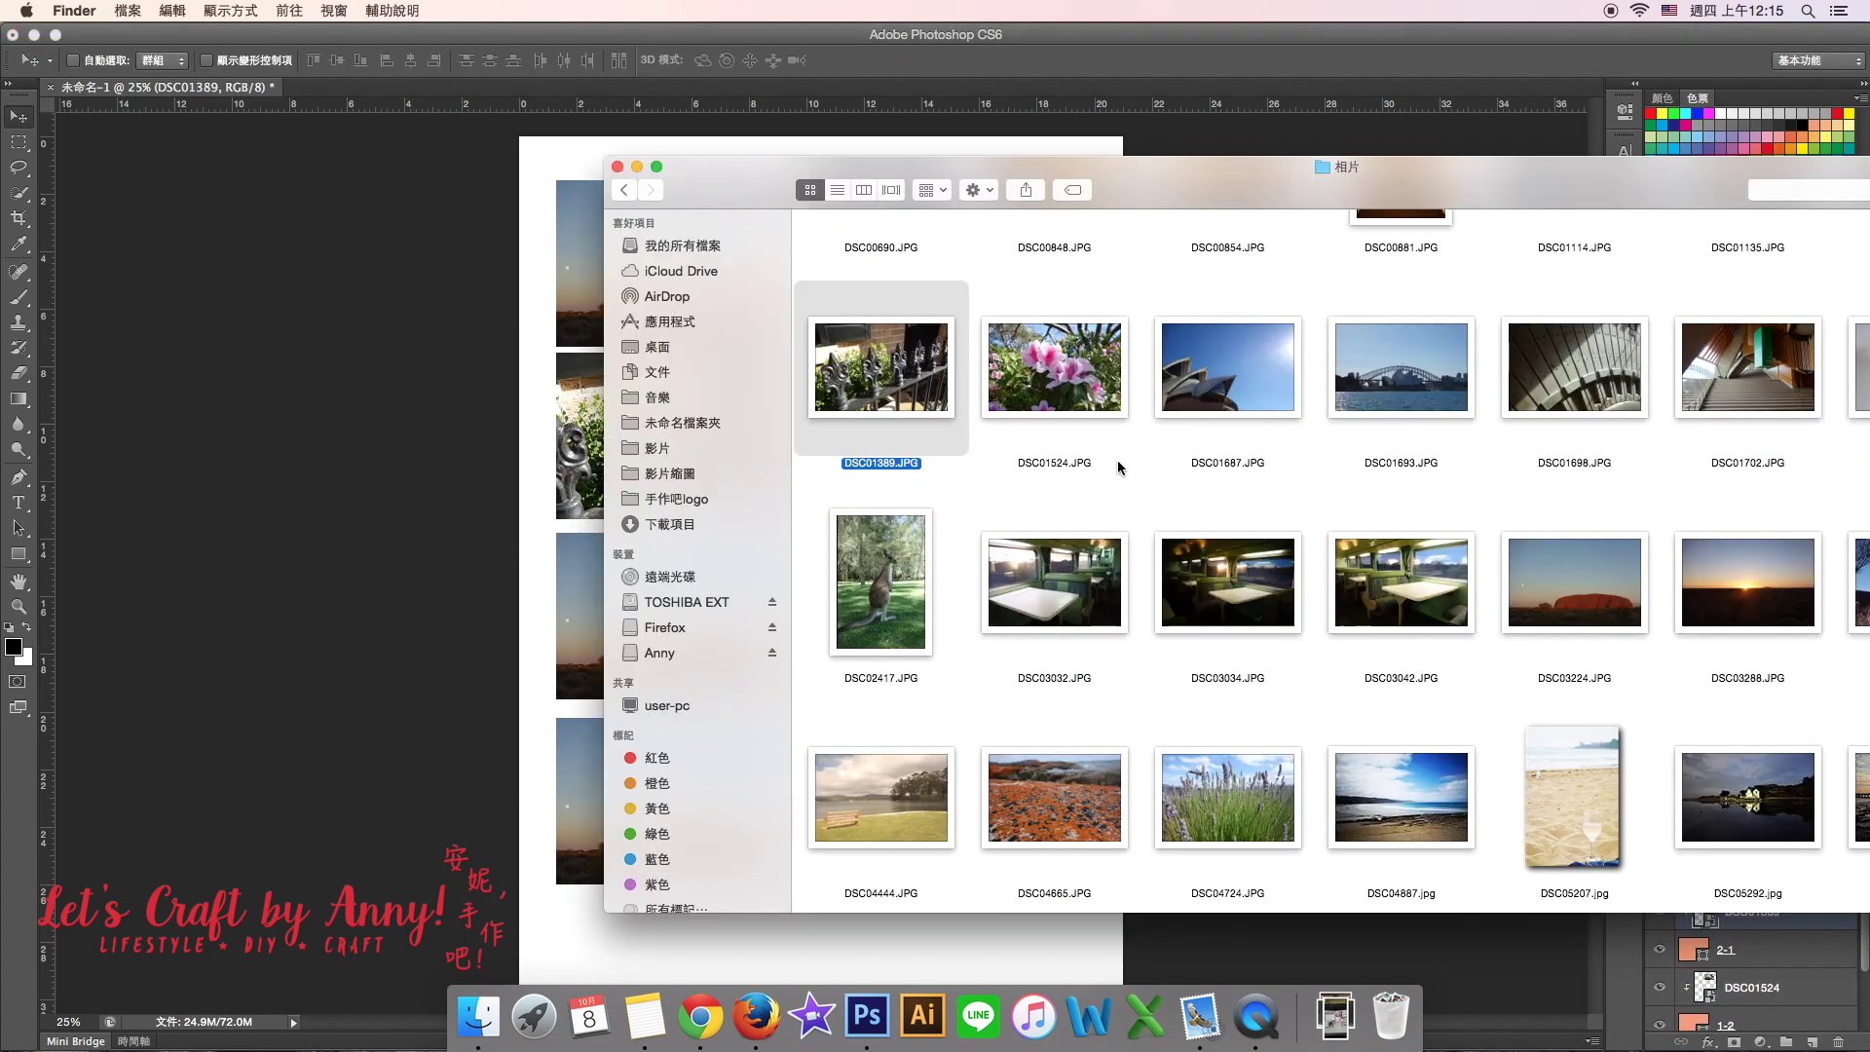
left_click_drag(1228, 321, 823, 623)
left_click_drag(522, 877, 815, 526)
key("Return")
left_click_drag(960, 806, 980, 806)
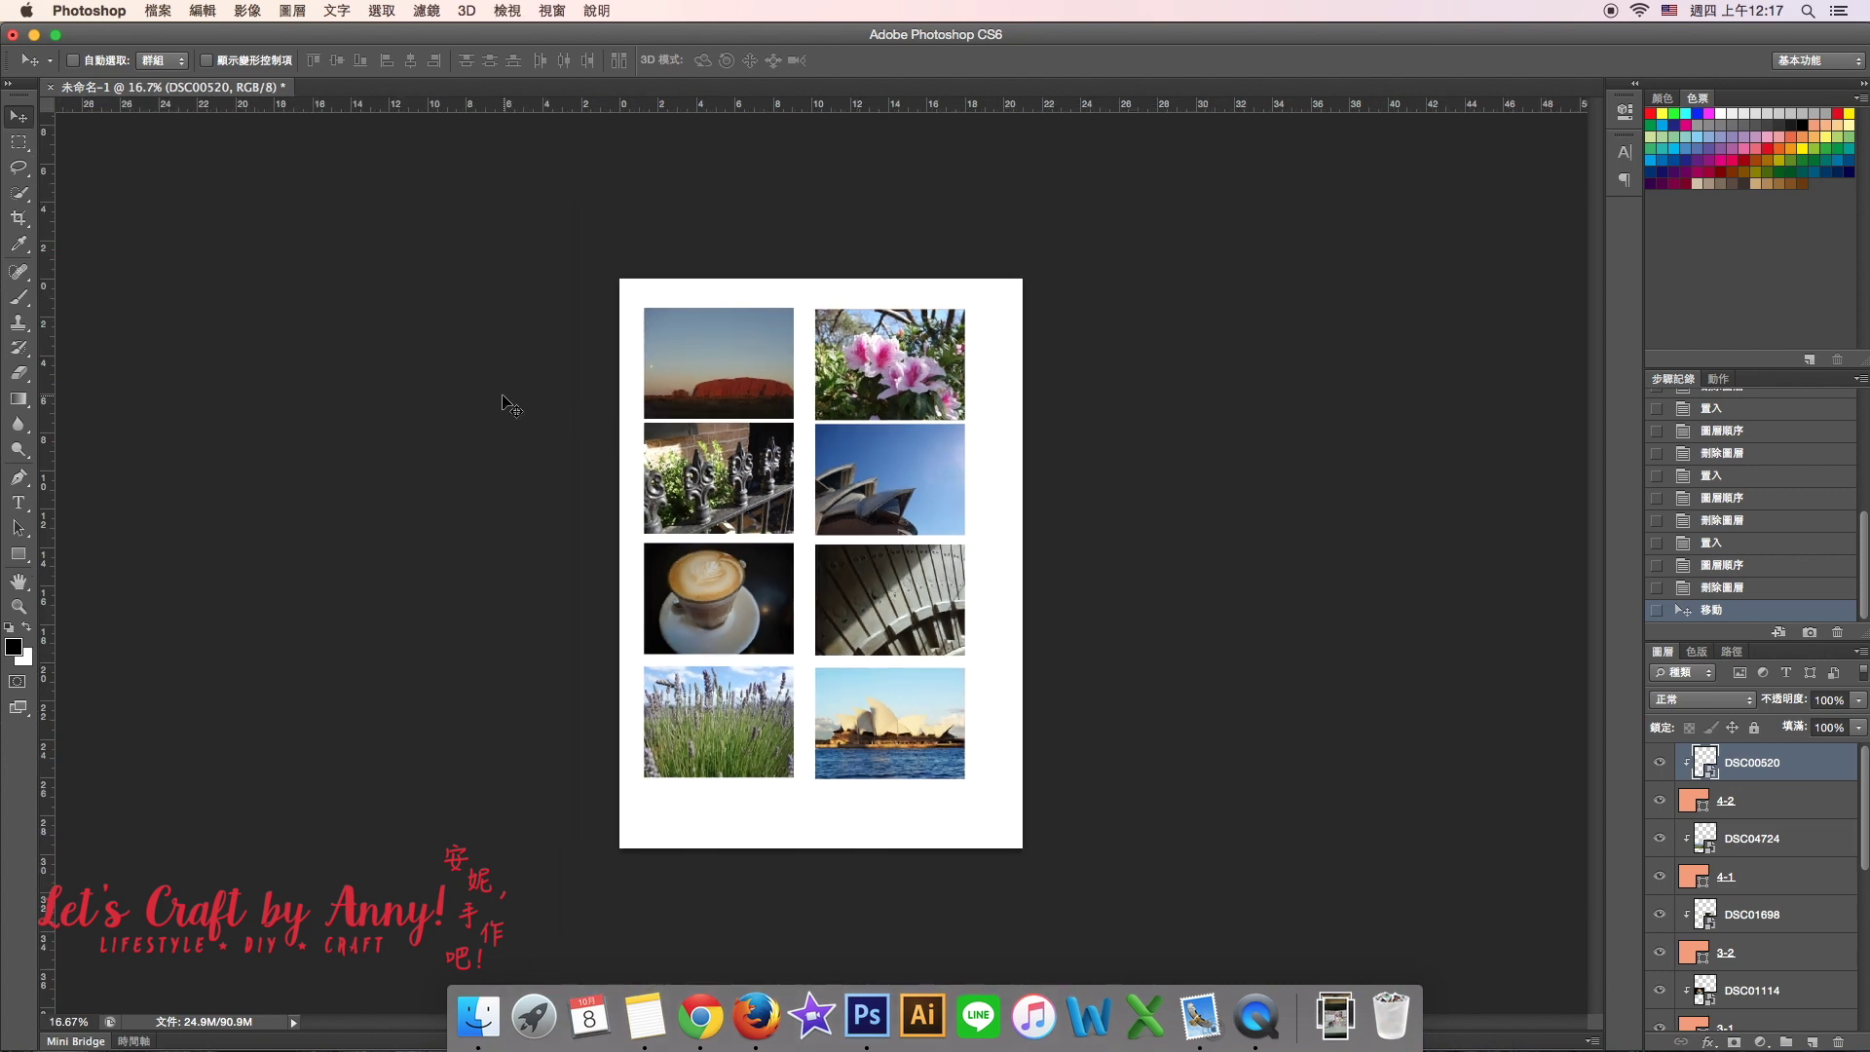
- Check the print setup in portrait layout, then cancel without printing
left_click(159, 11)
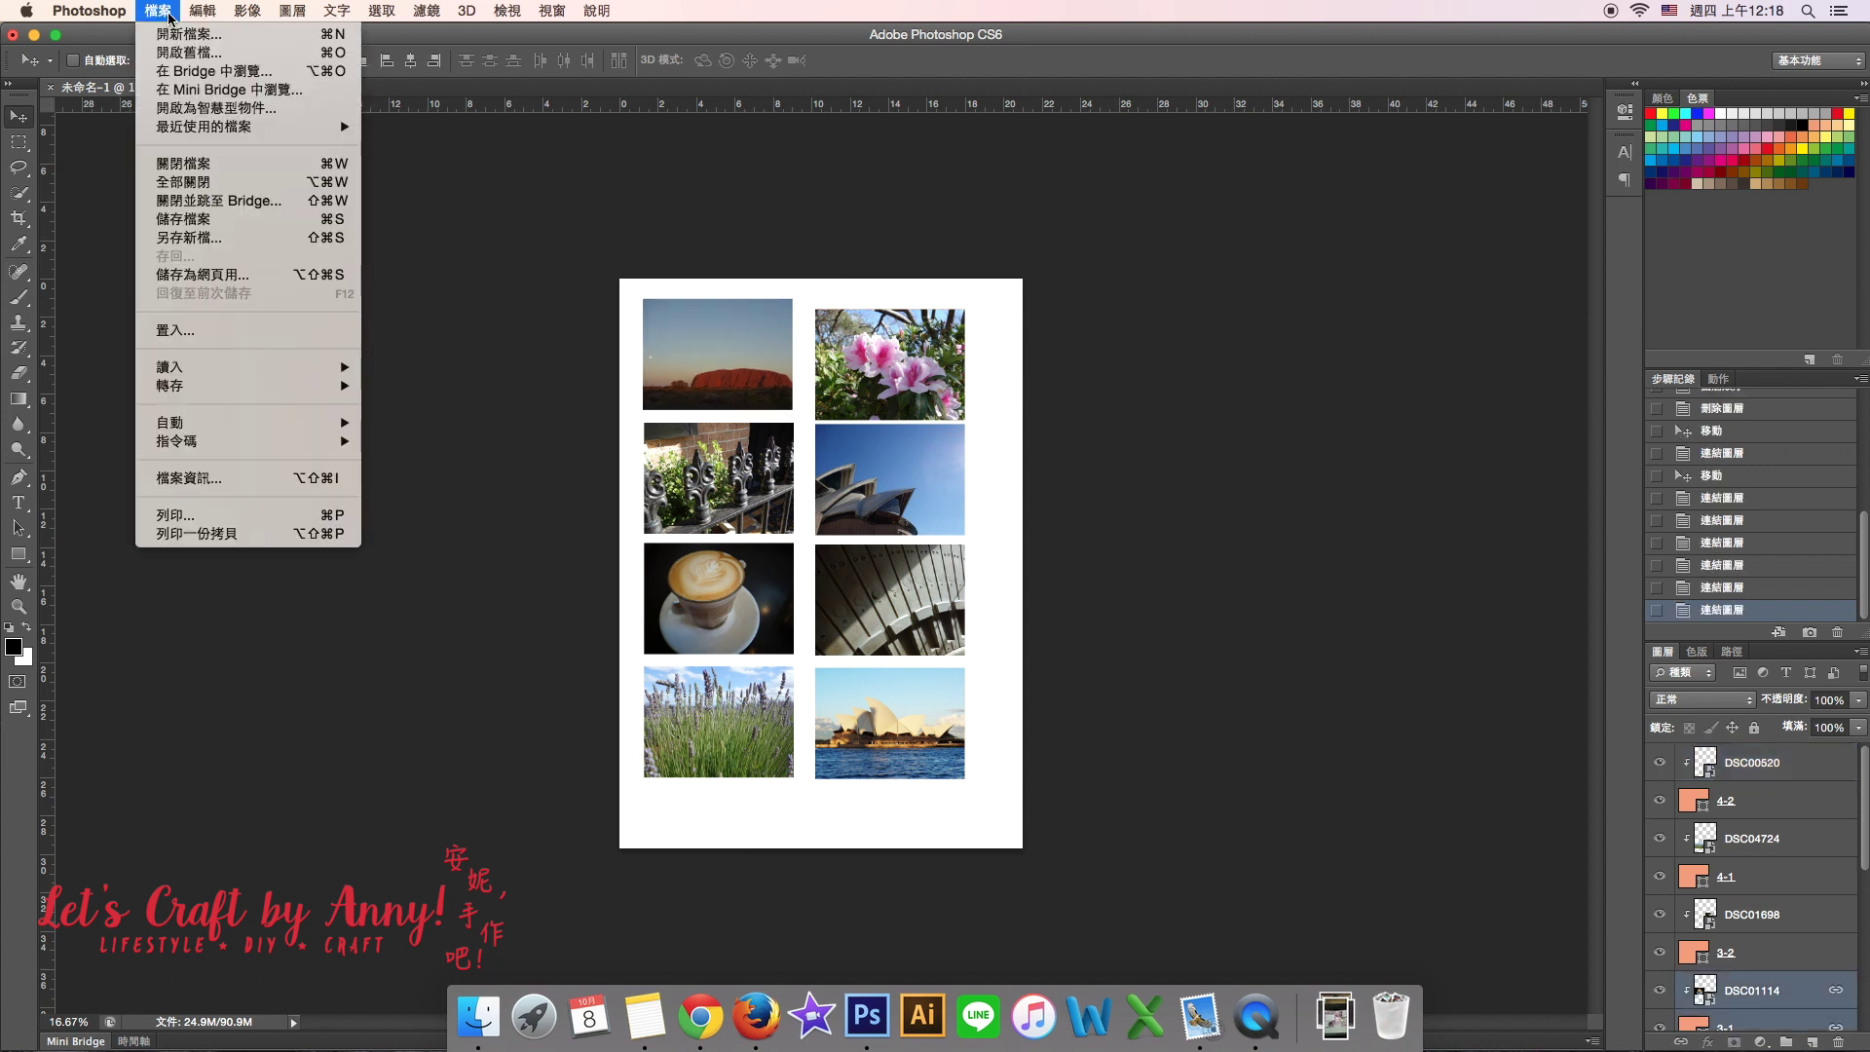
left_click(190, 514)
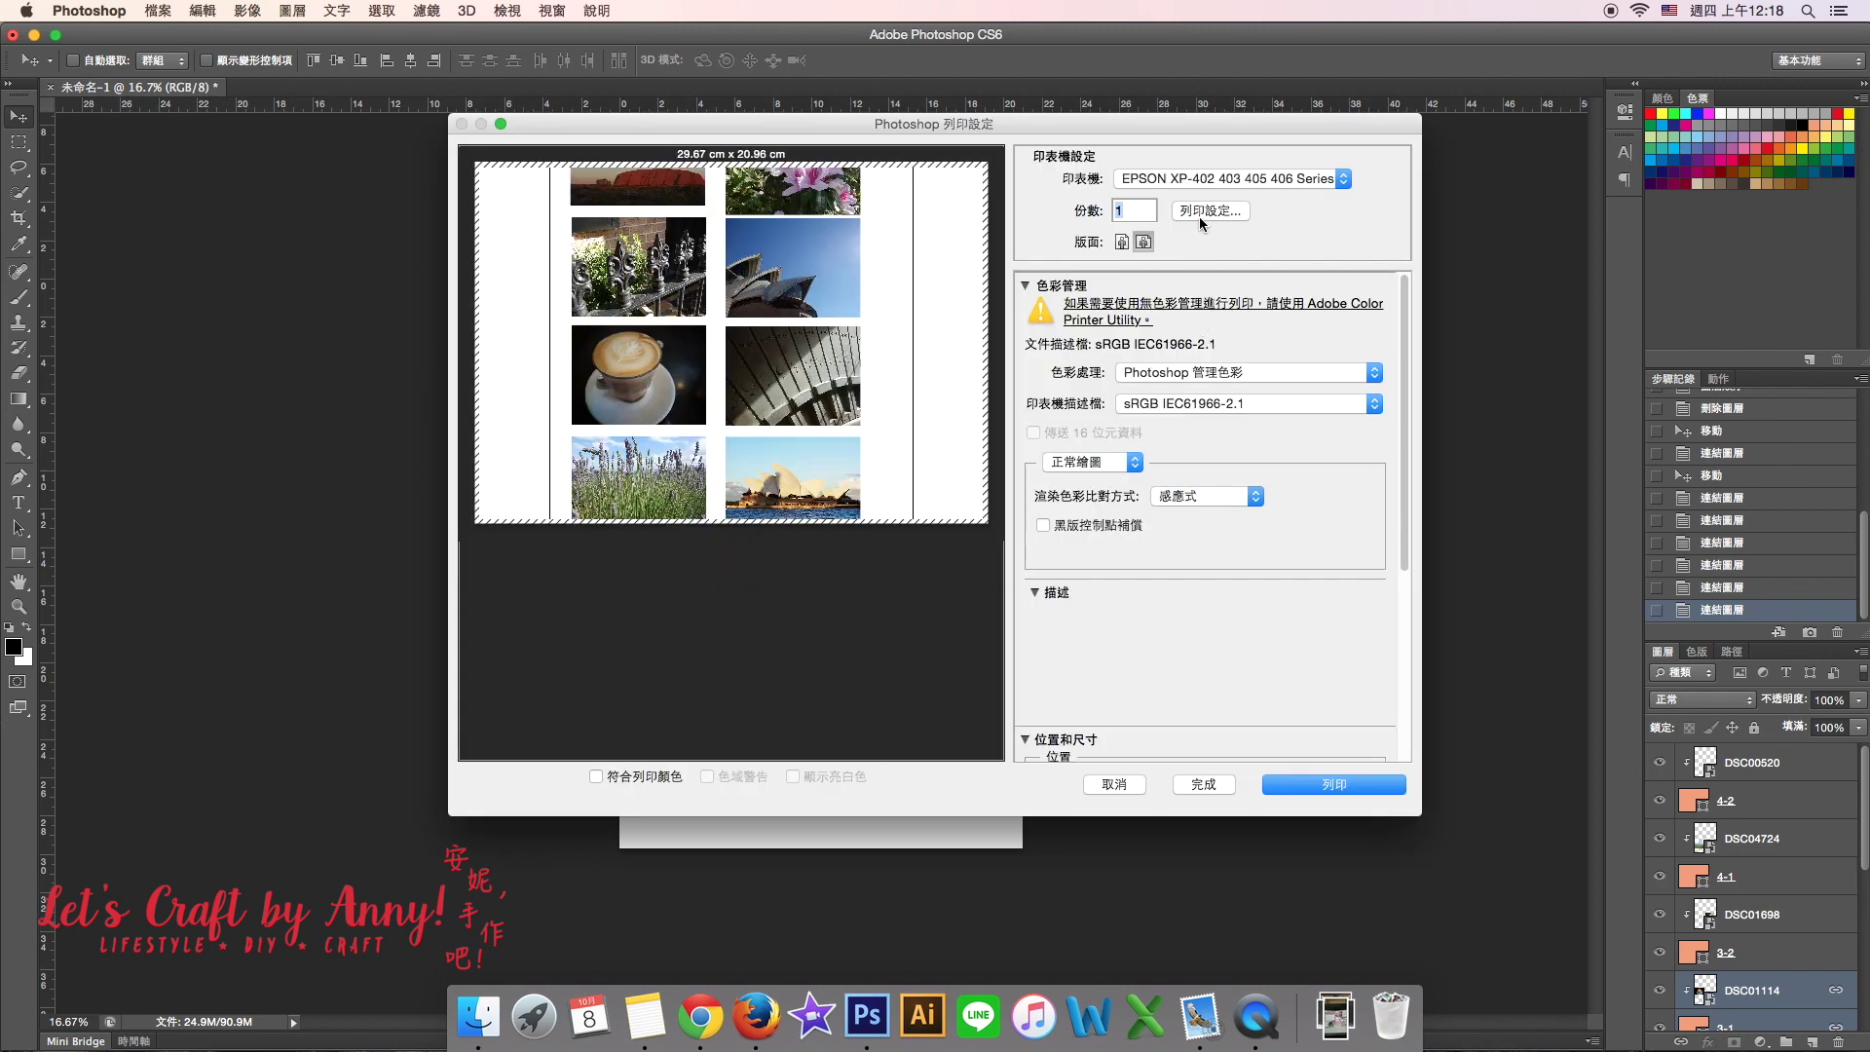
left_click(1122, 242)
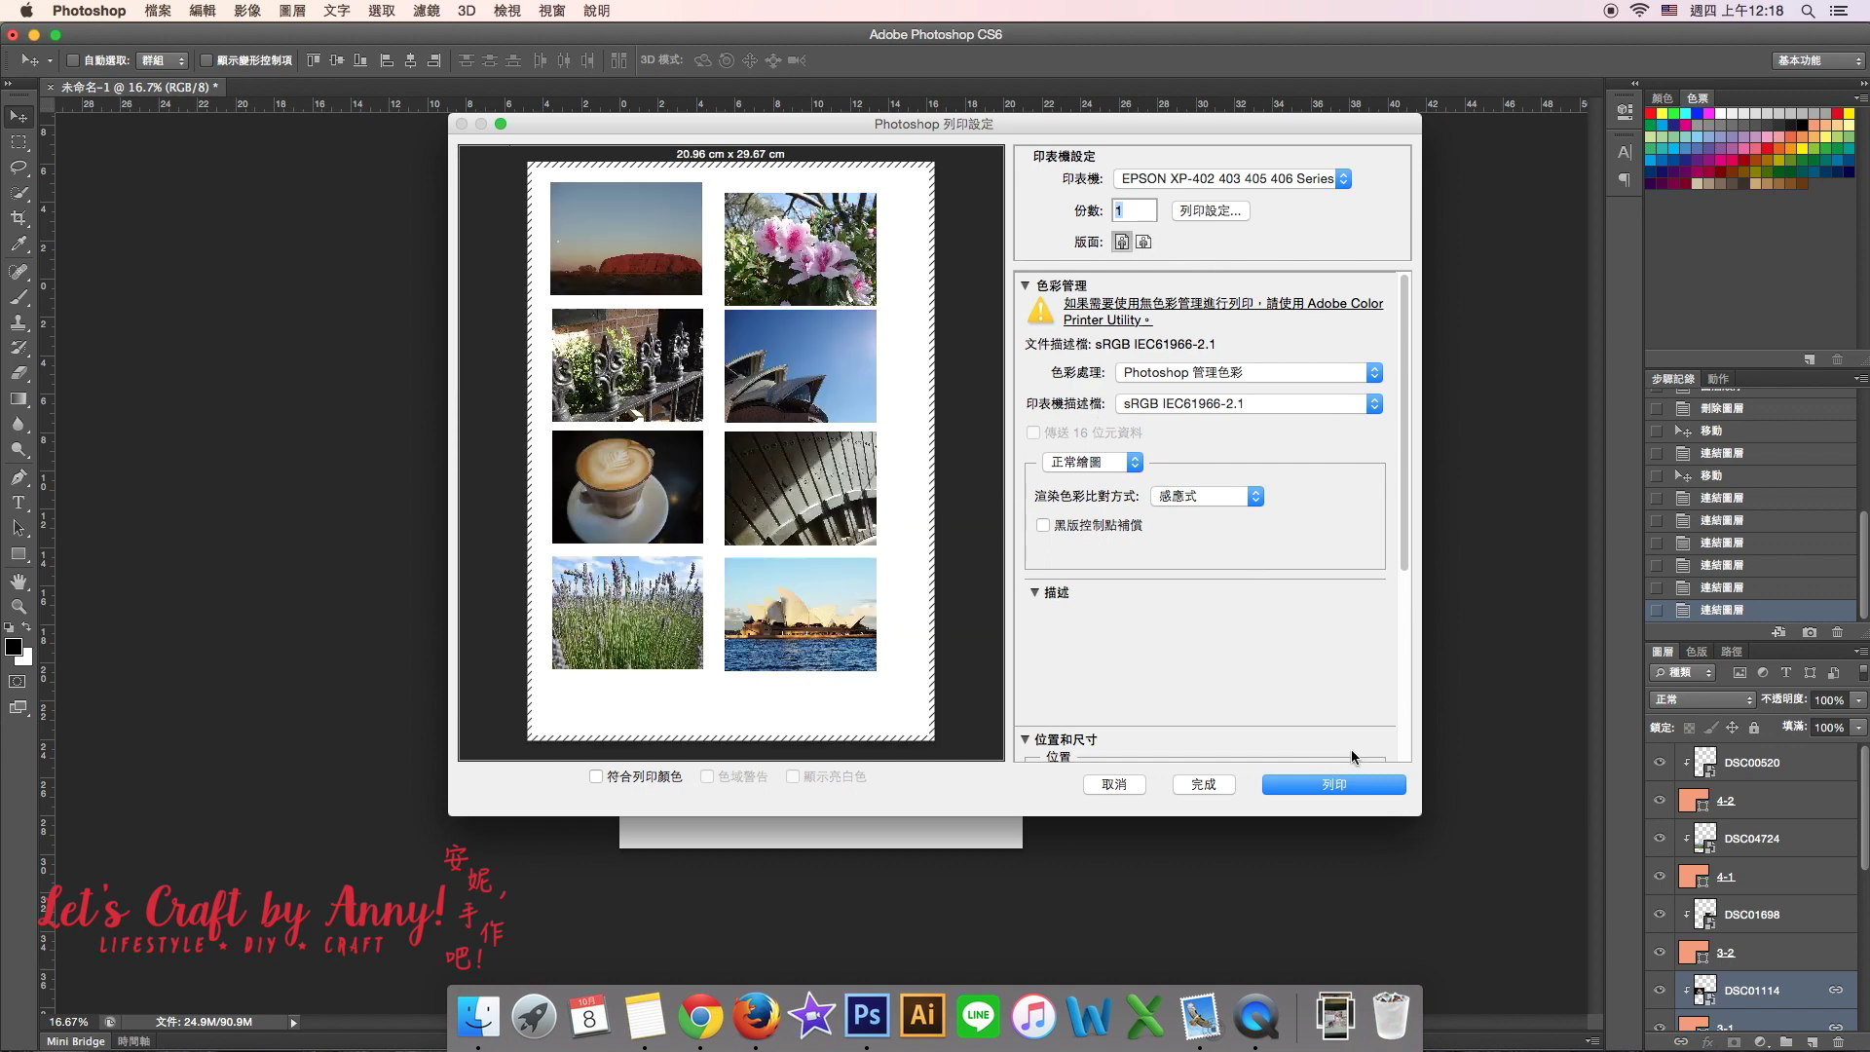
left_click(1104, 786)
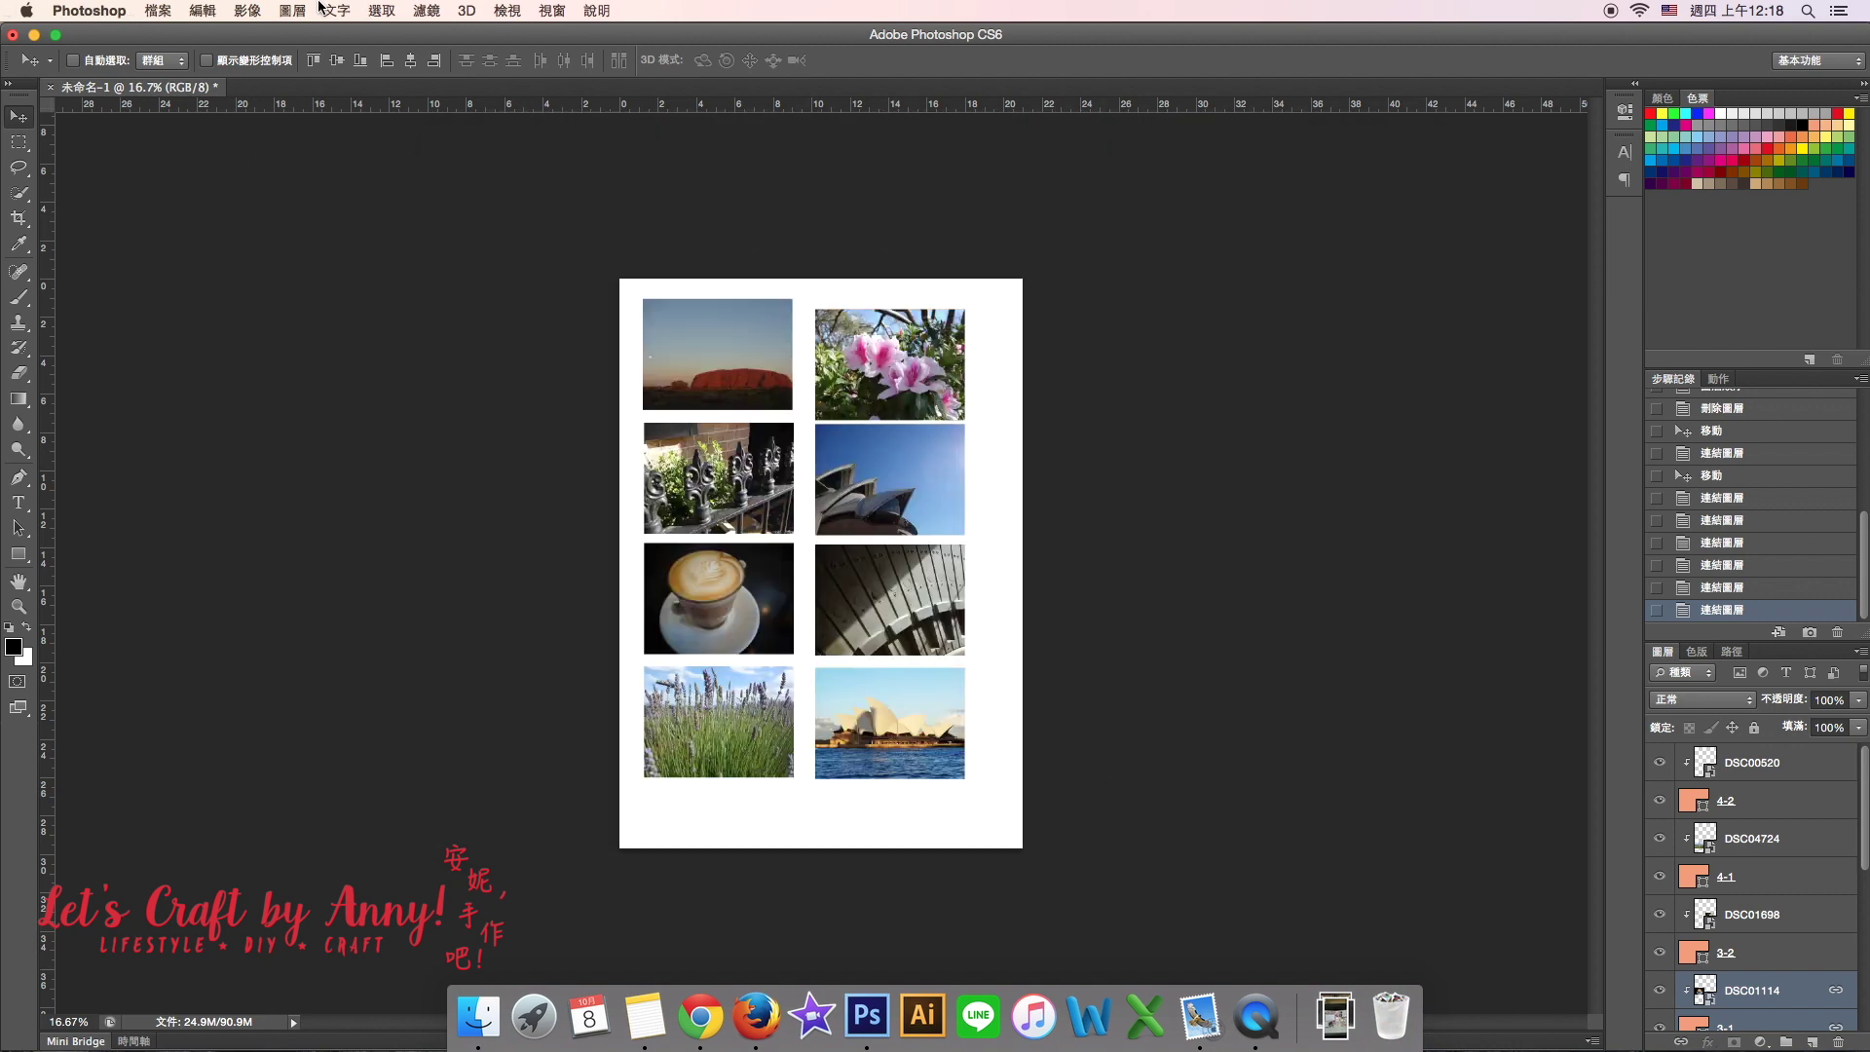
left_click(159, 9)
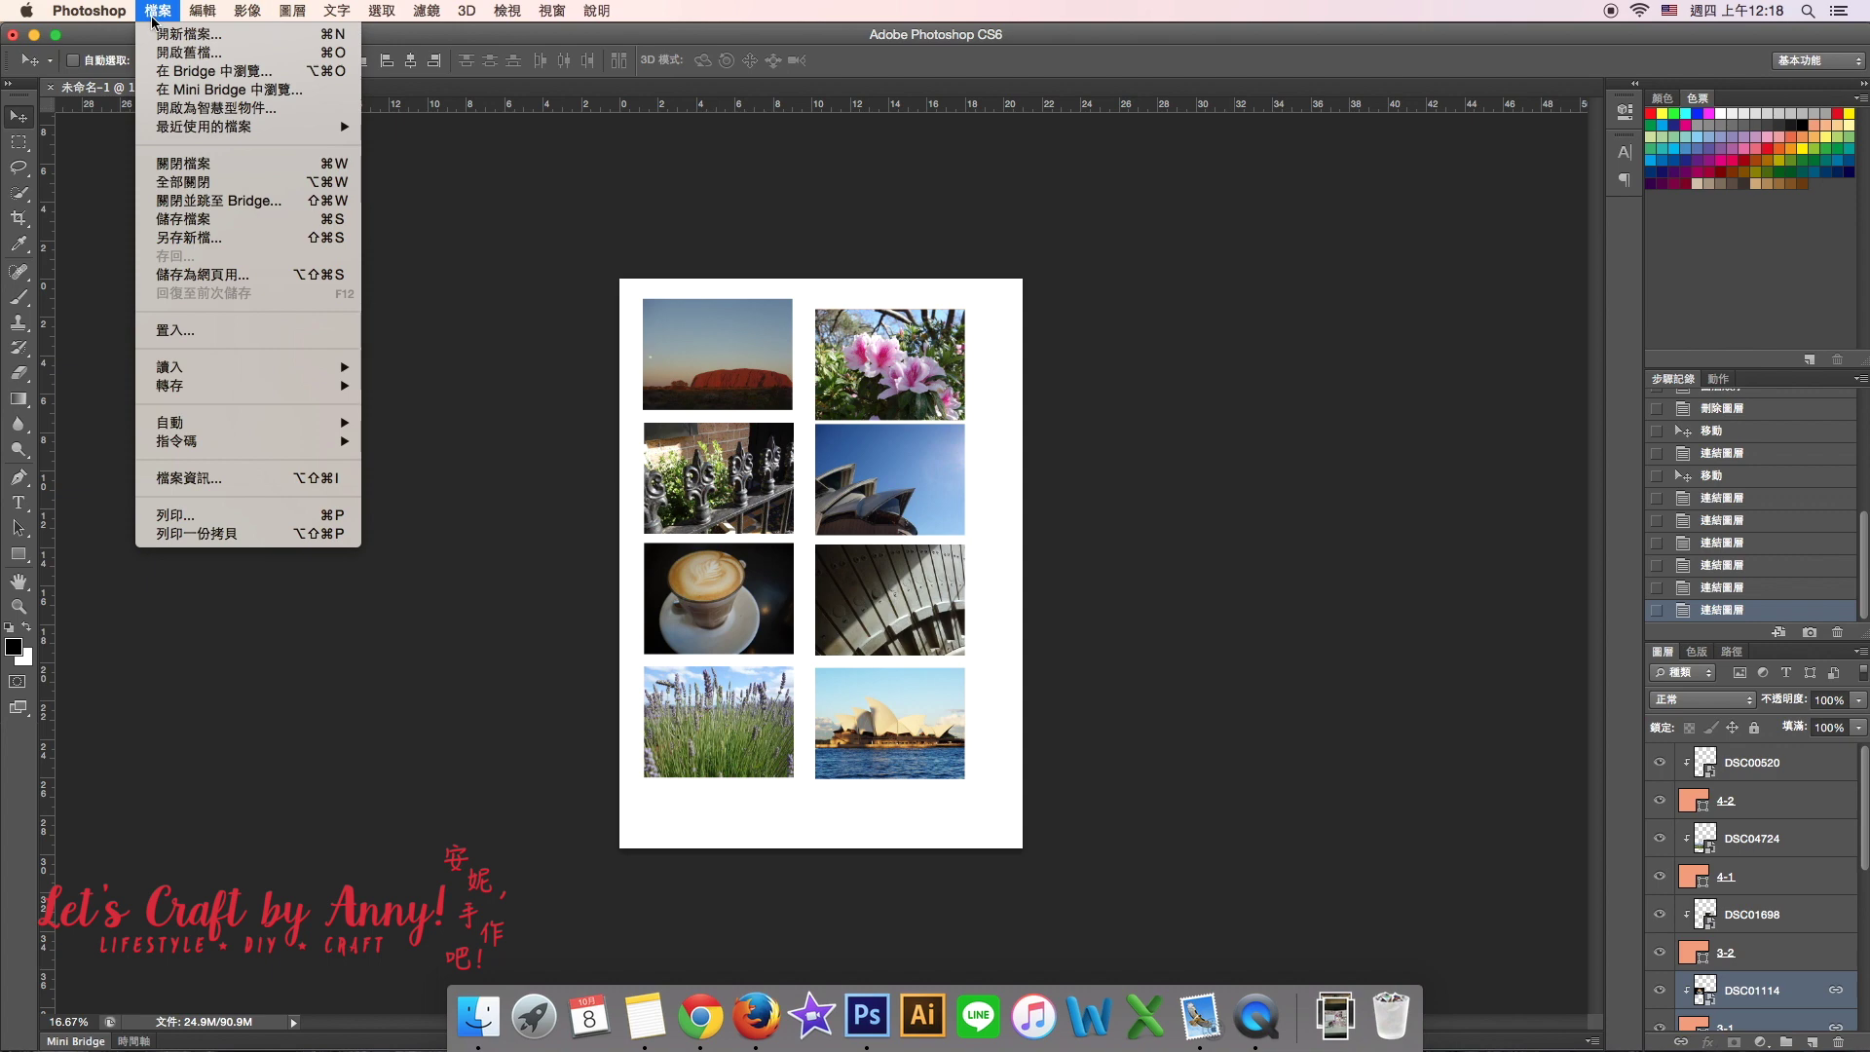
- Begin Save As with JPEG format and the file name 照片
left_click(170, 238)
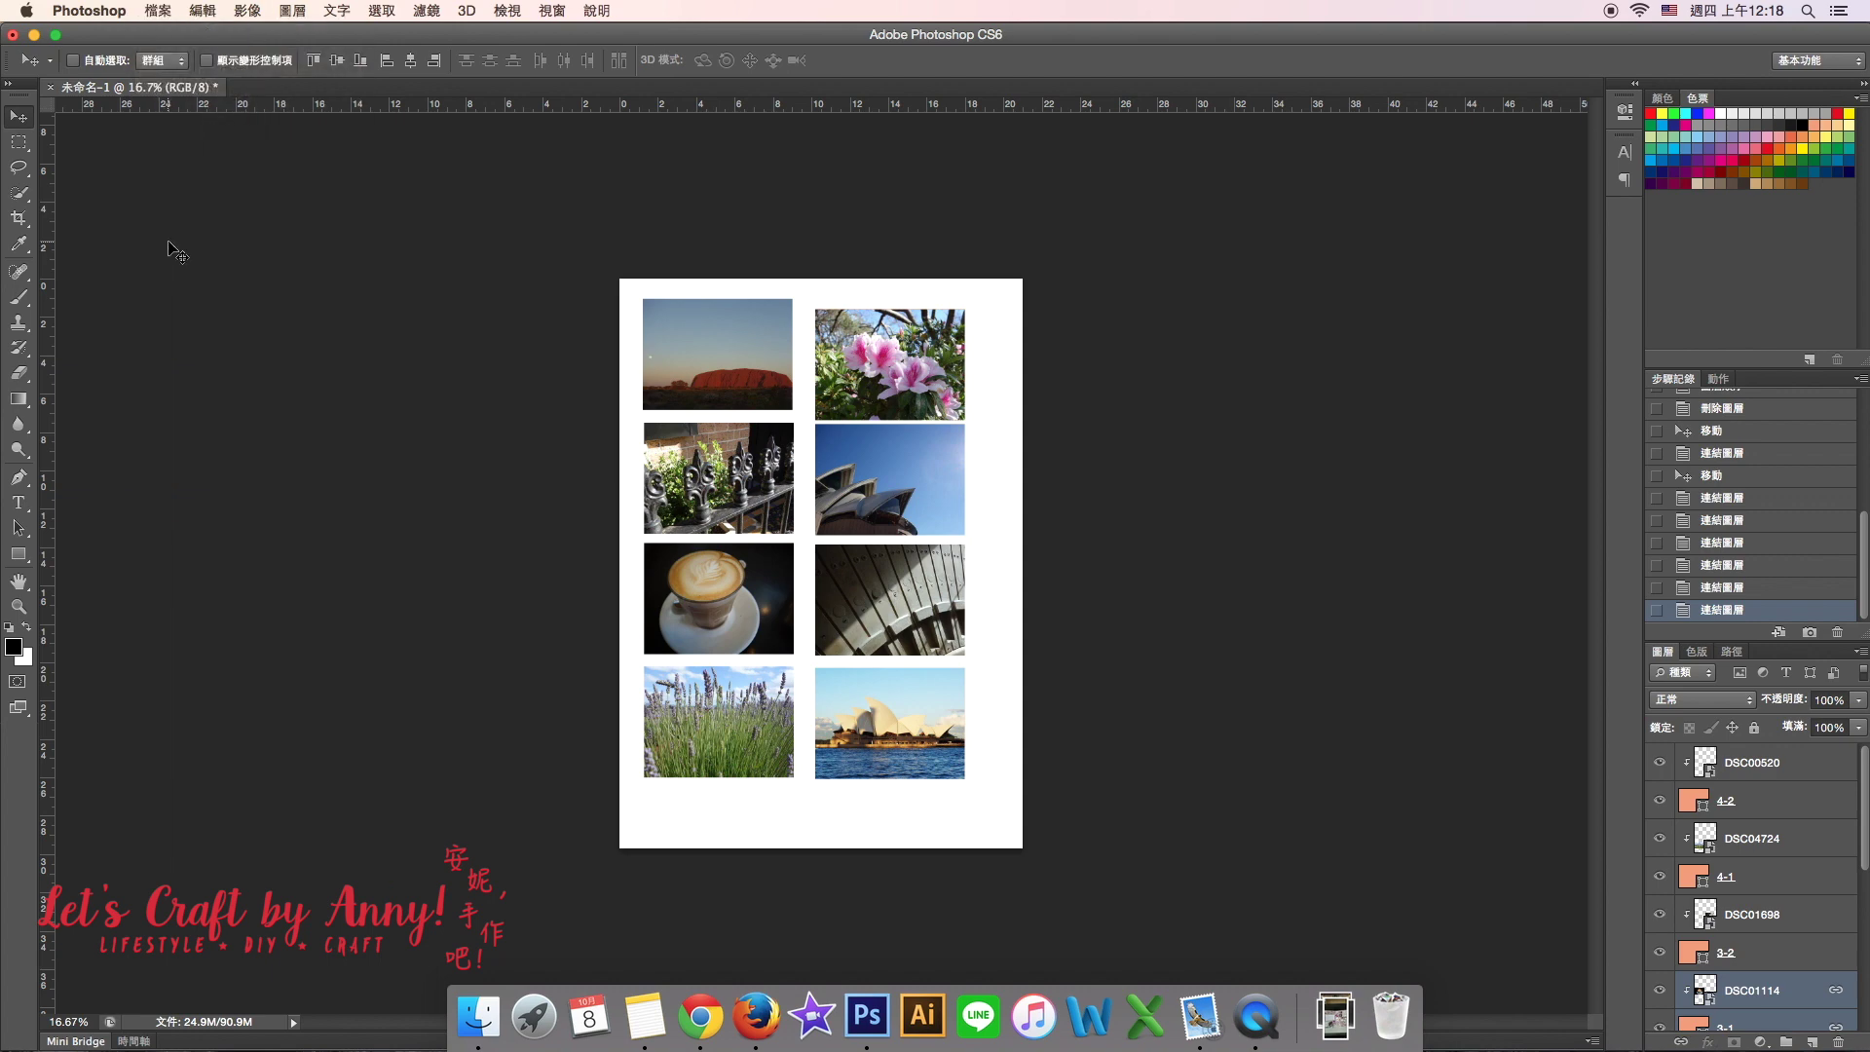
left_click(984, 332)
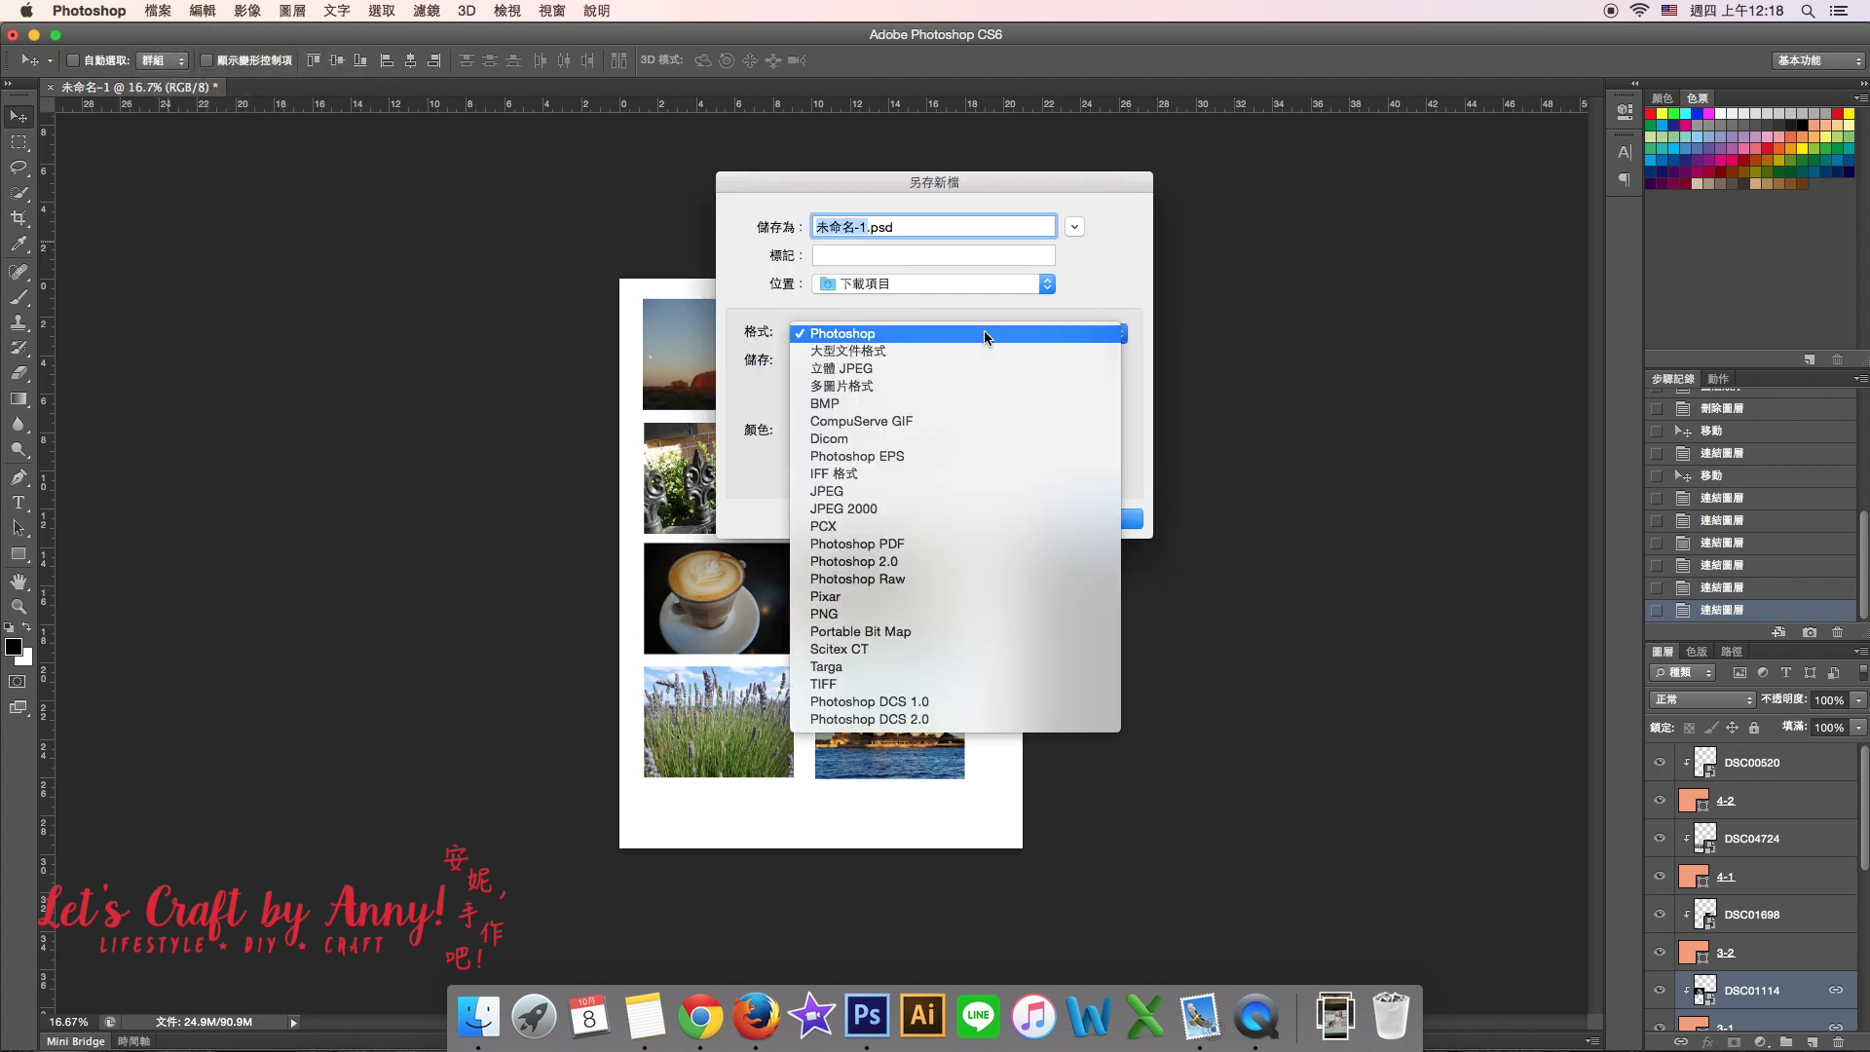
left_click(918, 492)
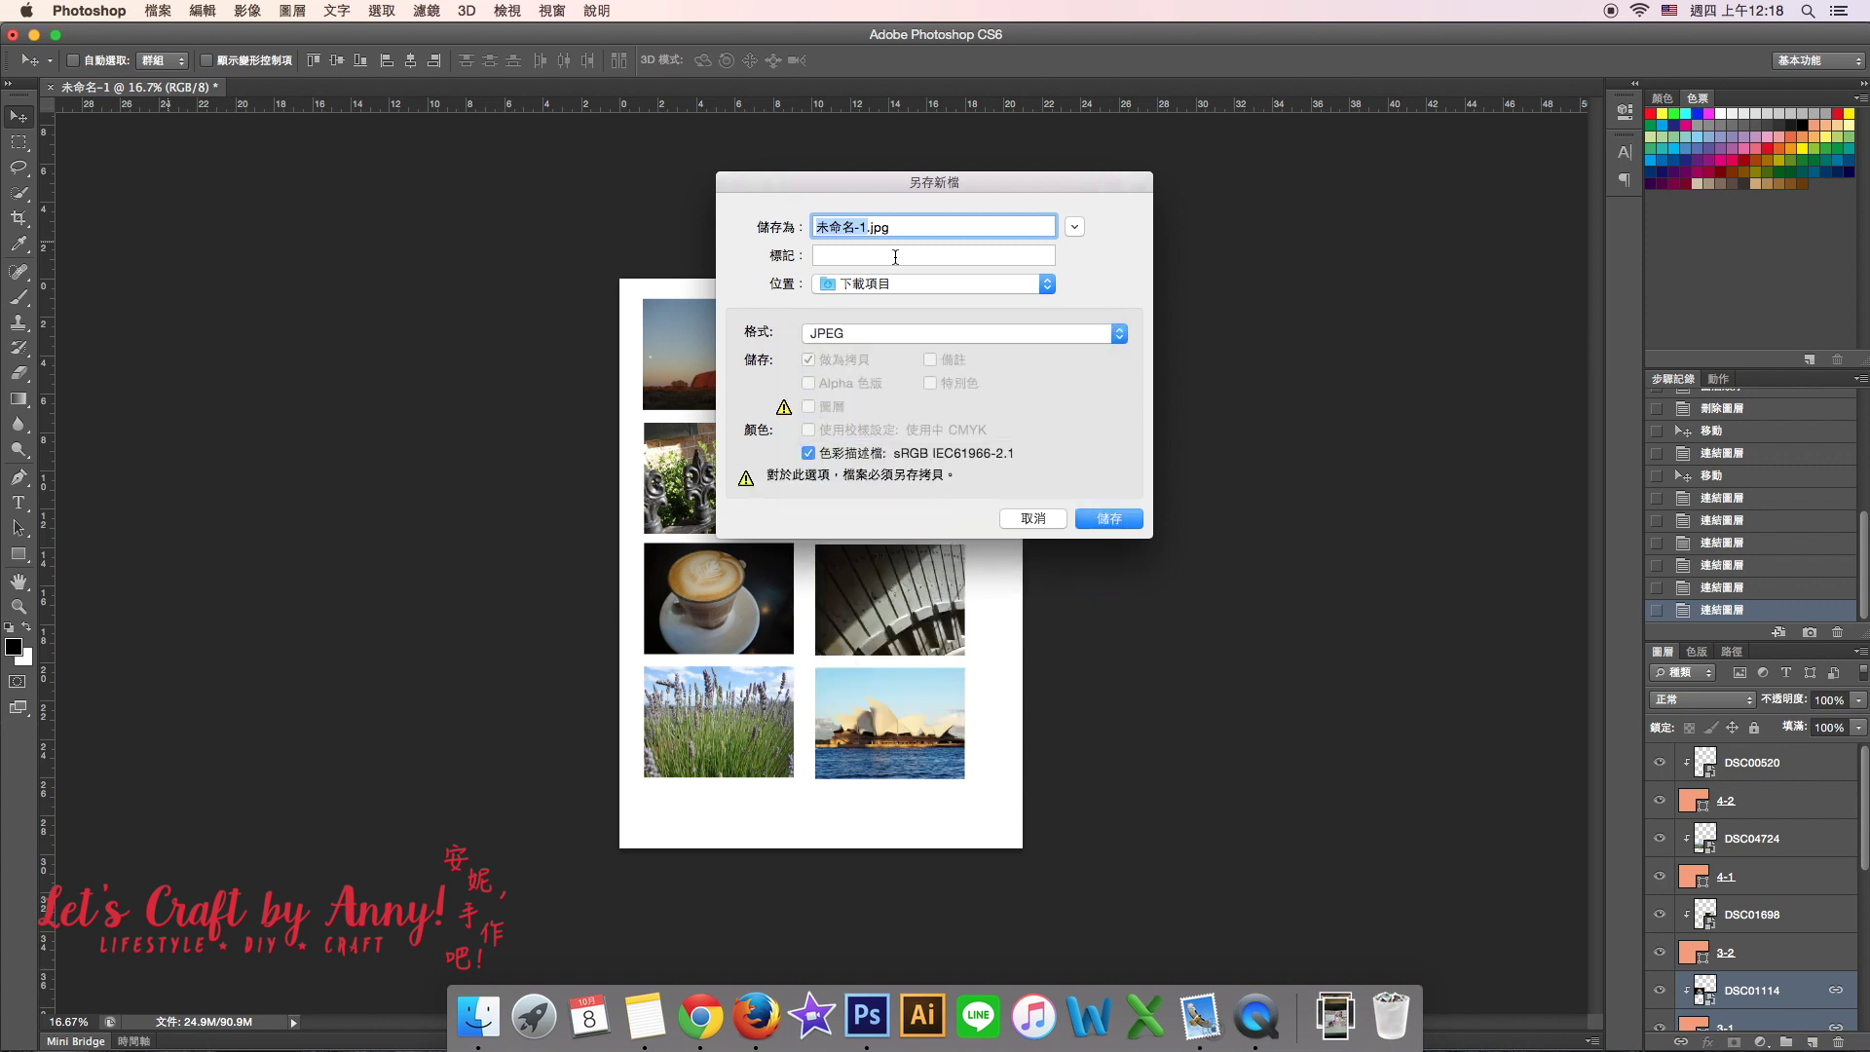
key("BackSpace")
key("ctrl+space")
type("照片")
- Save 照片.jpg to 下載項目 at JPEG quality 12, then view the page at 25%
left_click(978, 285)
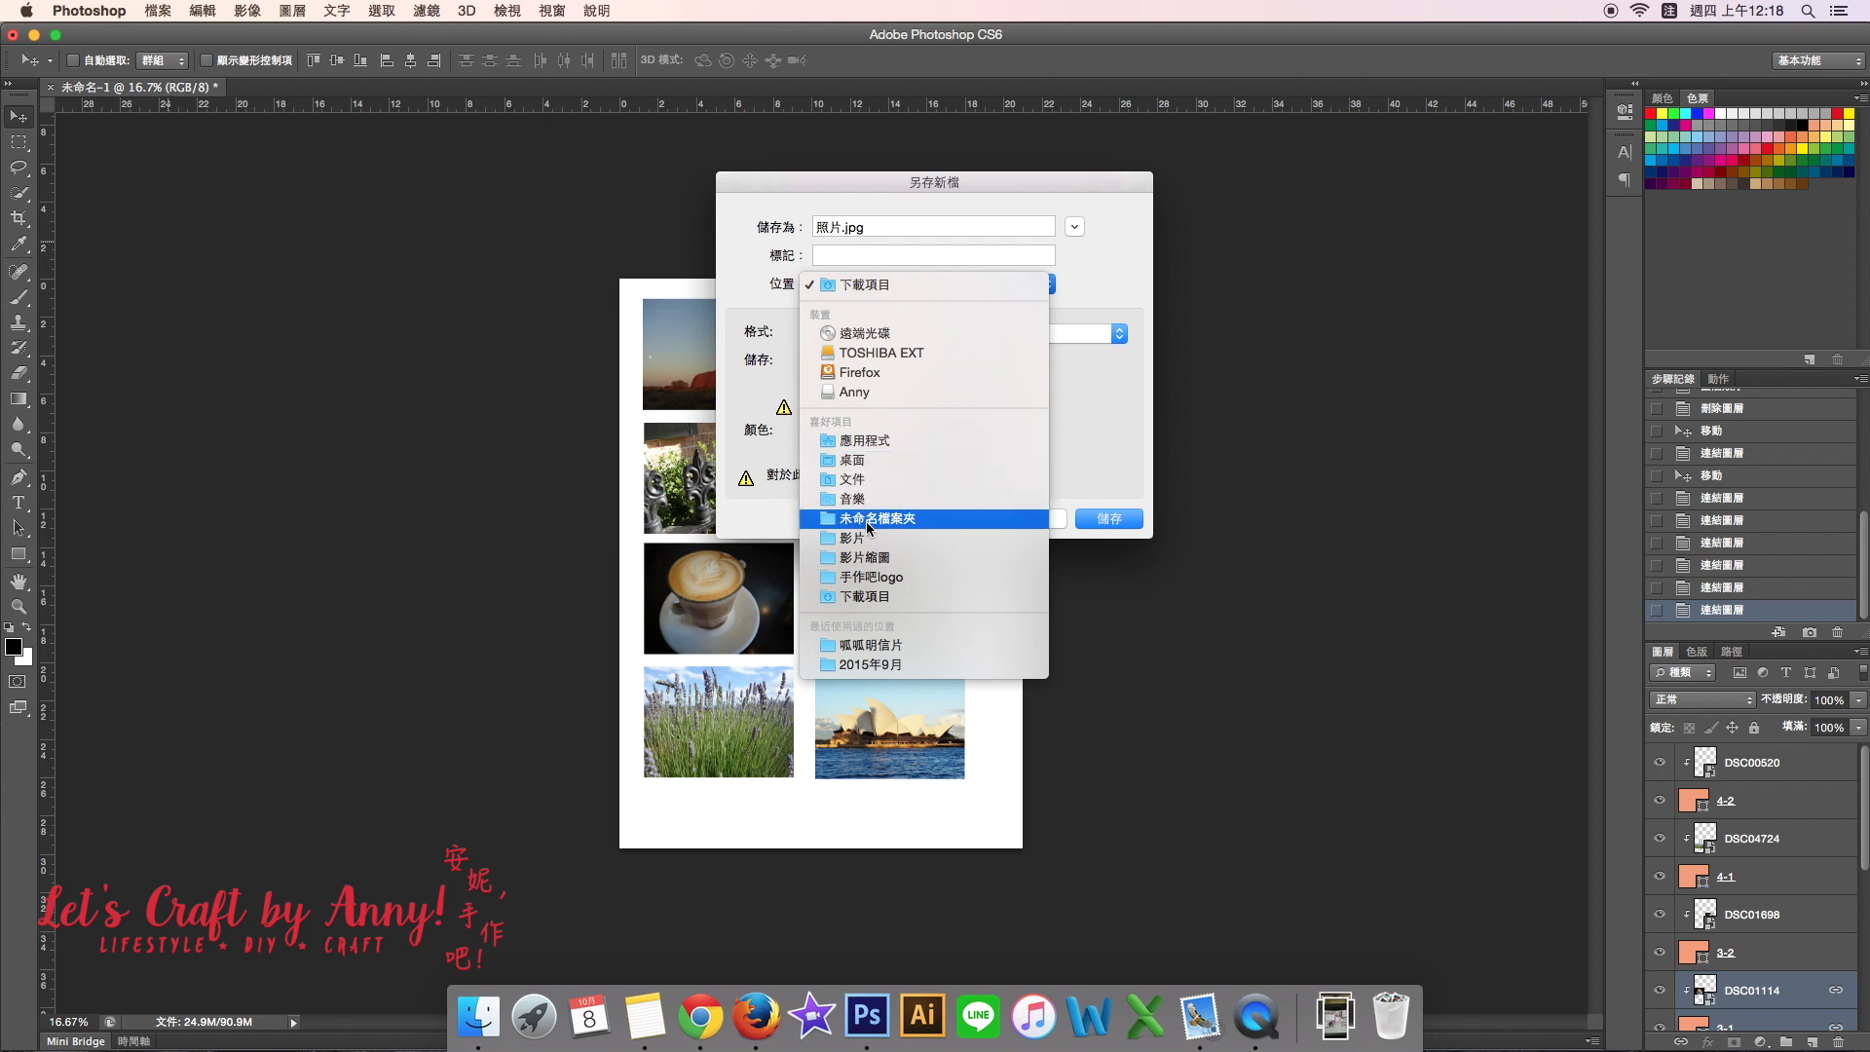
left_click(1084, 463)
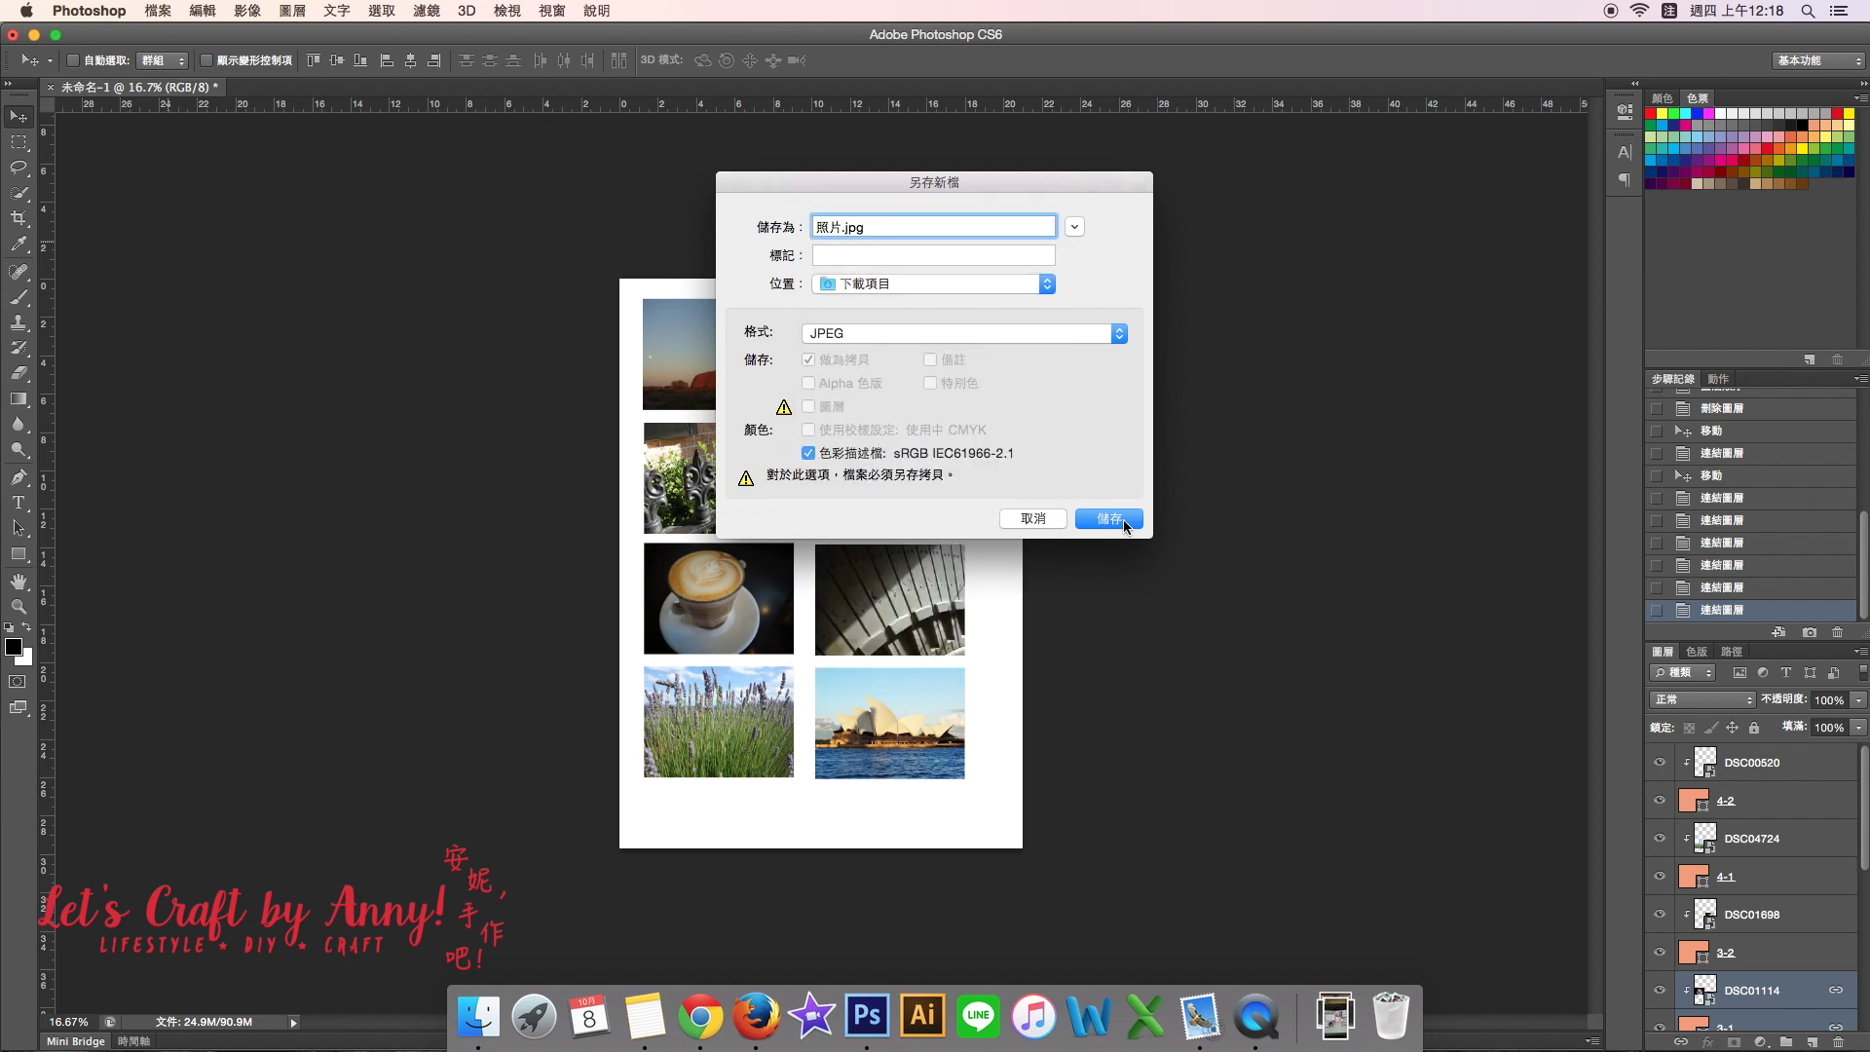
left_click(1091, 521)
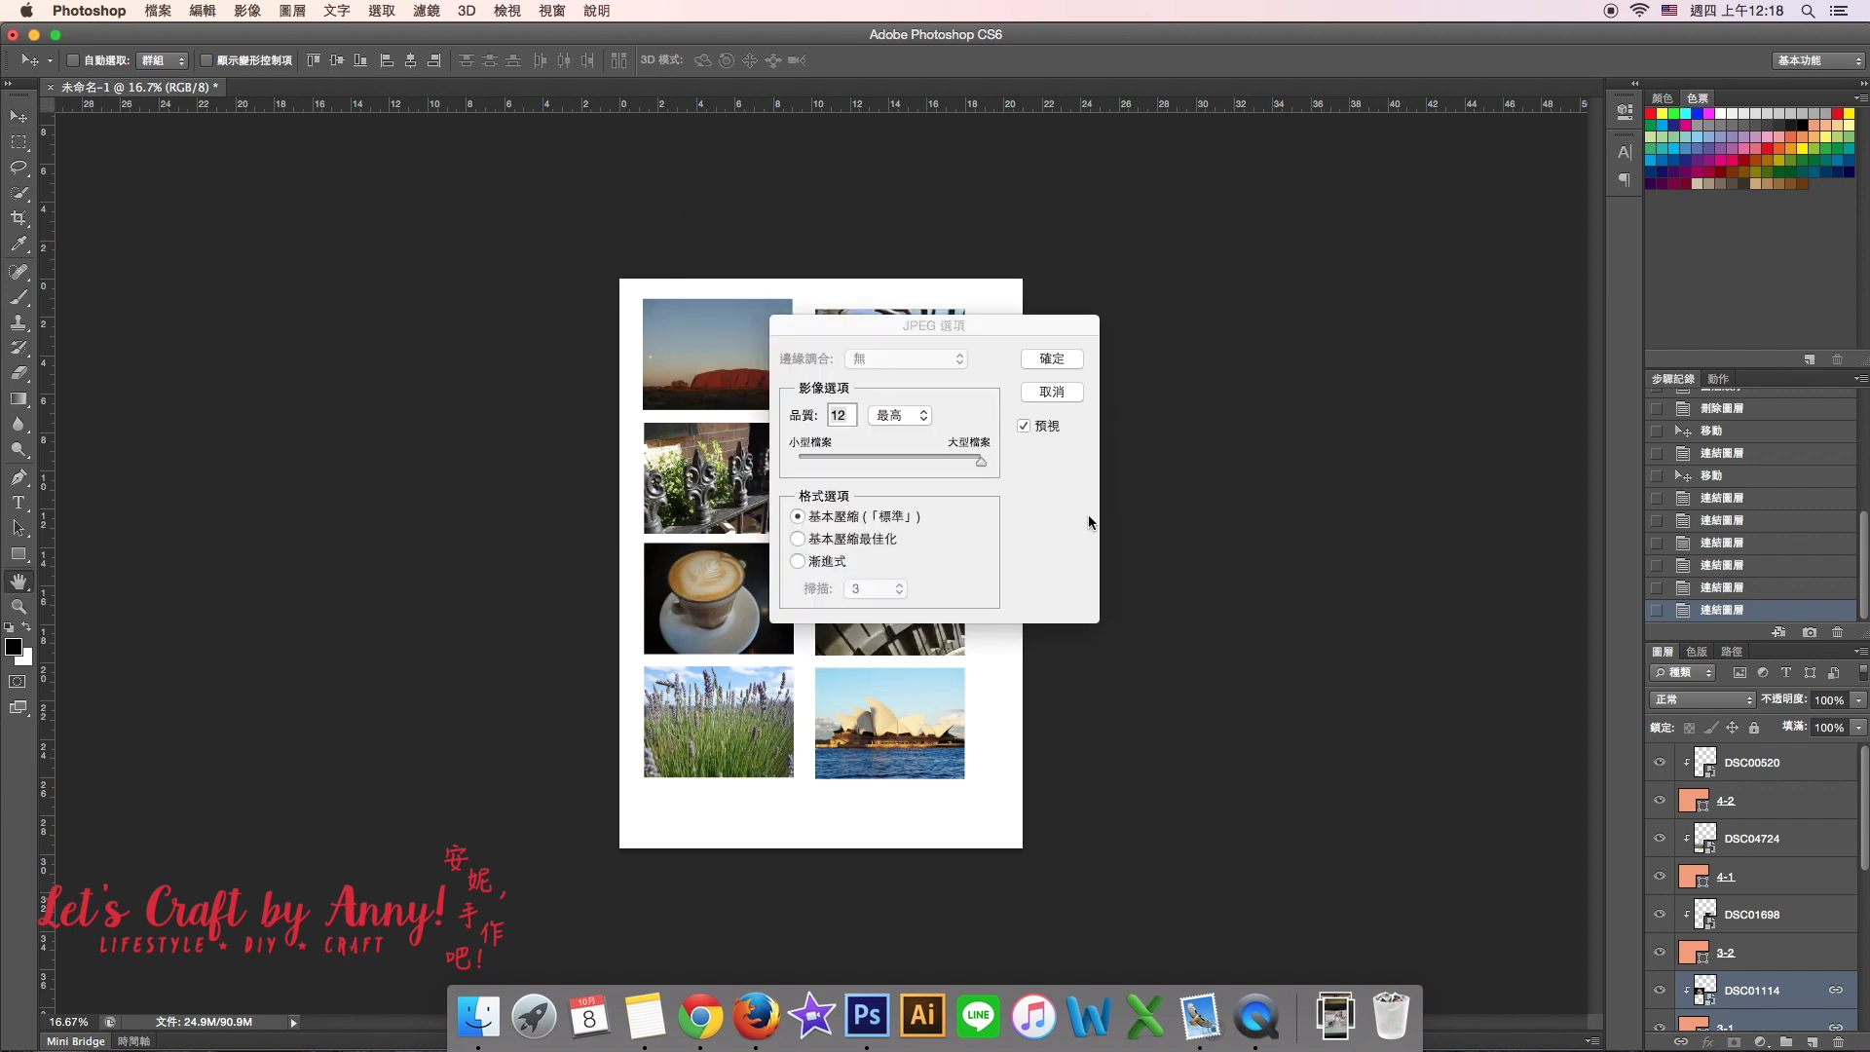
left_click(1052, 359)
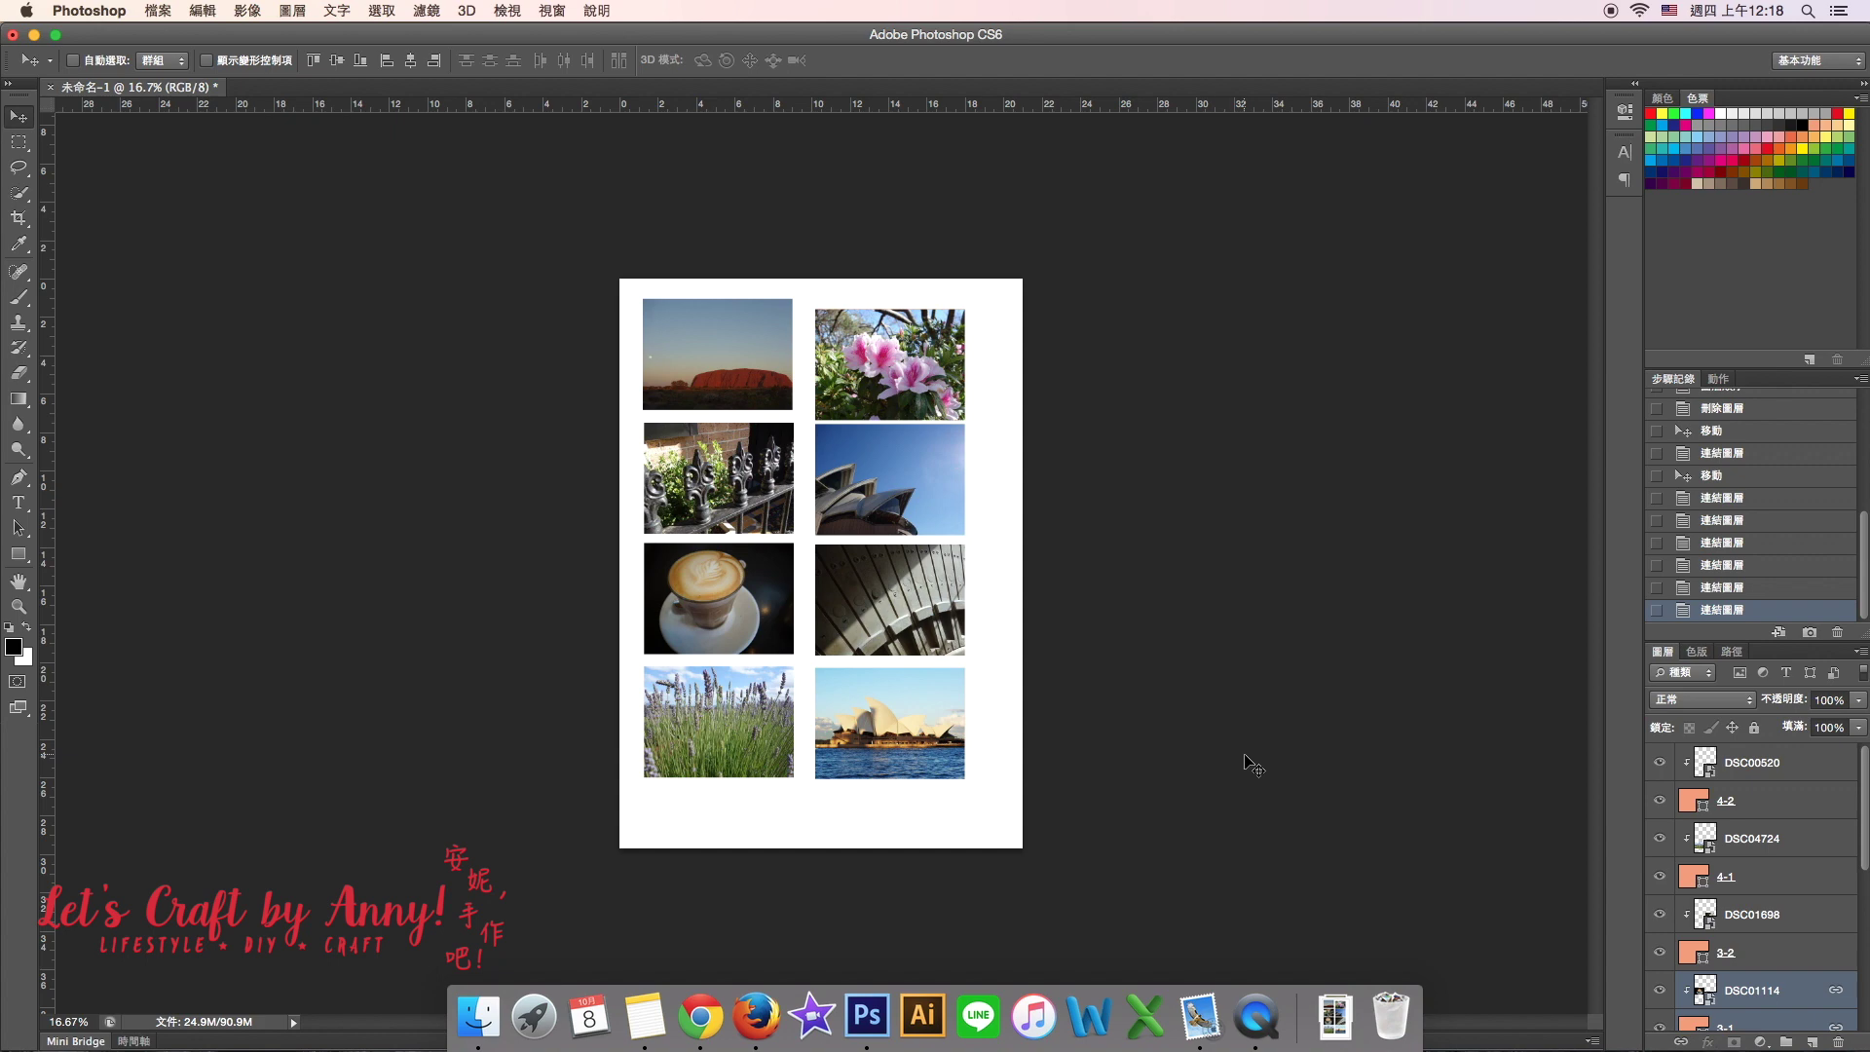
key("super+plus")
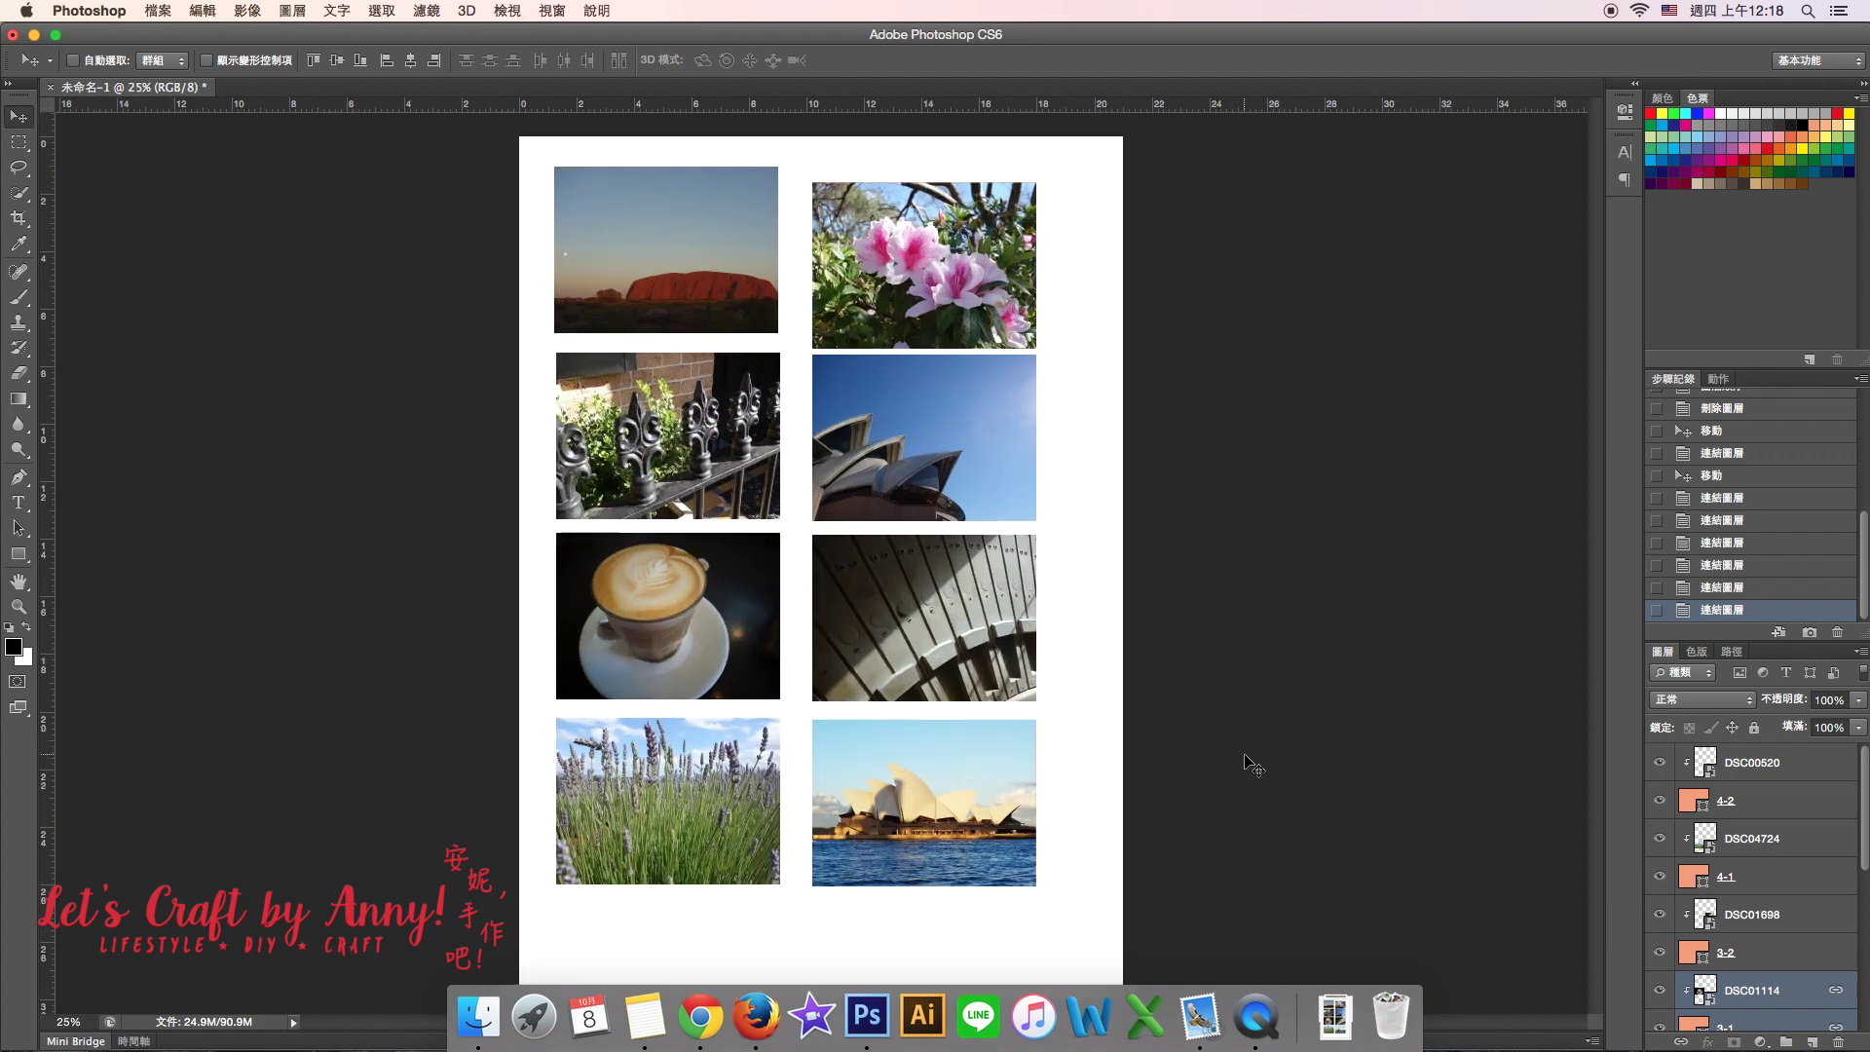